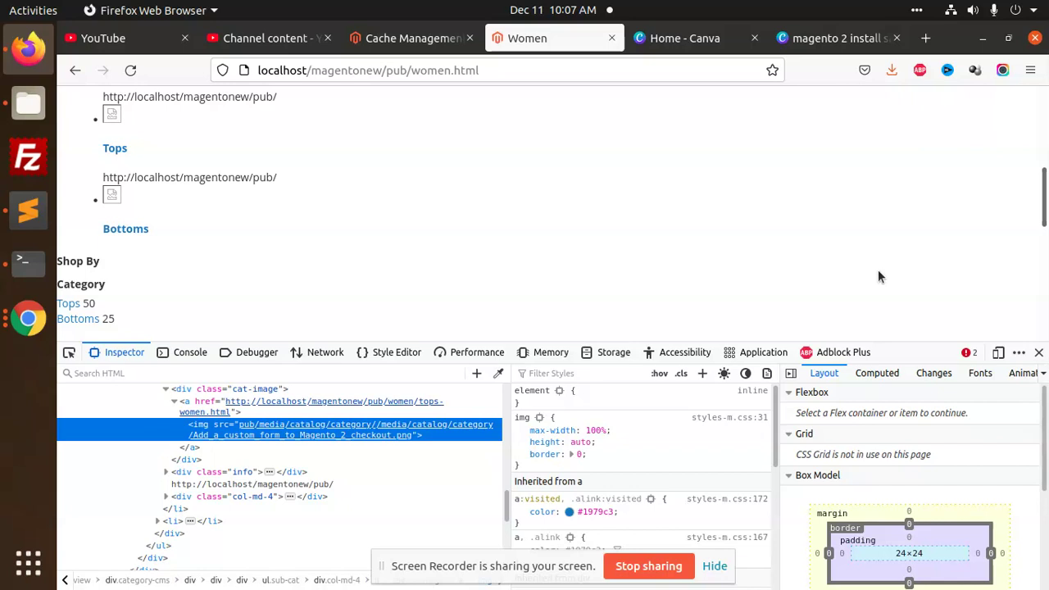
Close the Firefox developer tools and scroll through the Women page's Tops and Bottoms list
scroll(914, 294, up, 2)
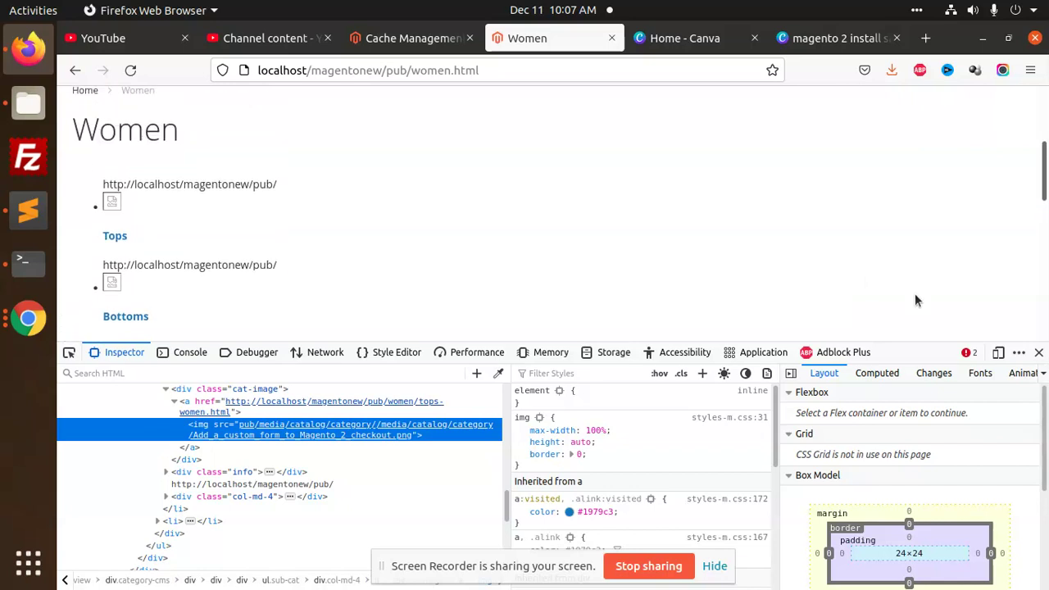
click(1038, 352)
mouse_move(227, 229)
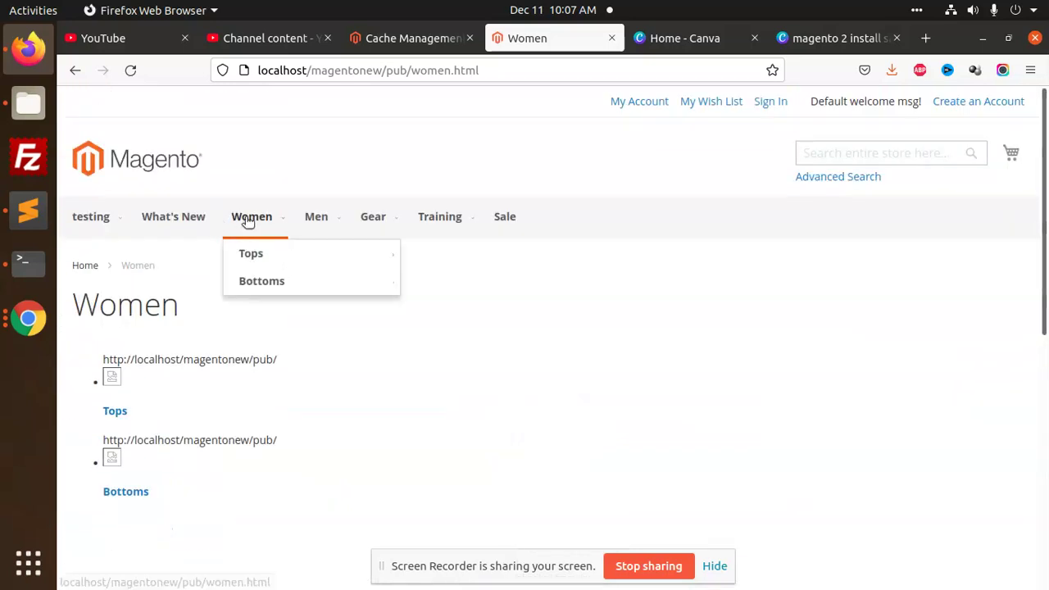
mouse_move(257, 254)
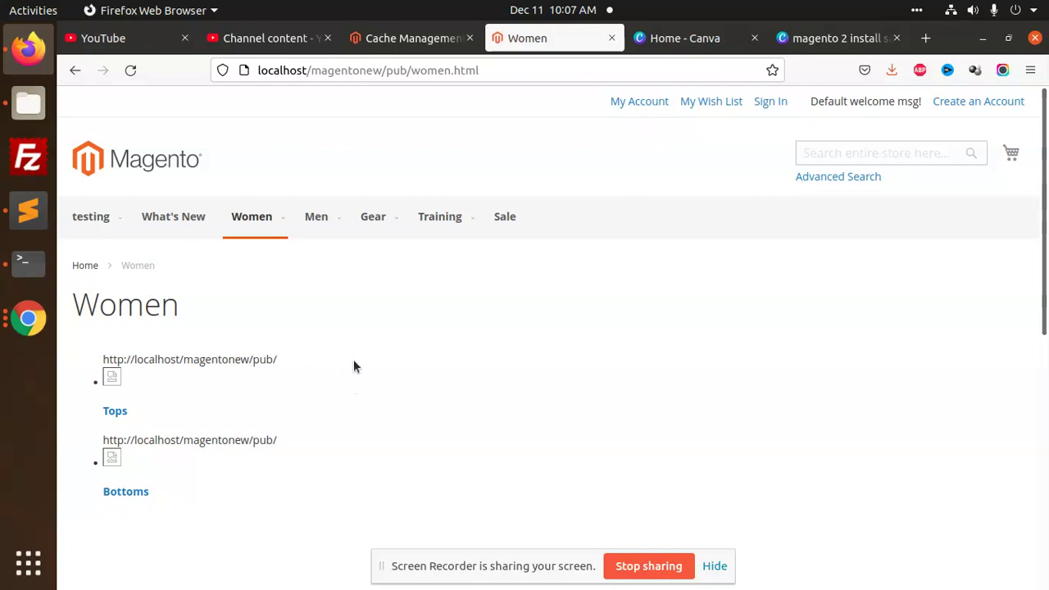
scroll(312, 364, down, 2)
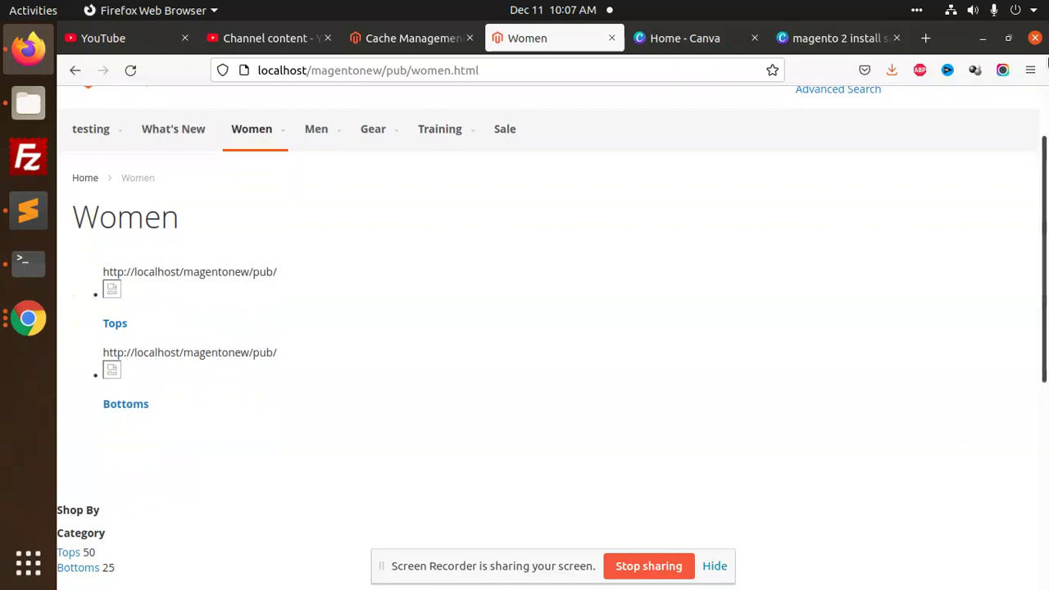
Bring Sublime Text forward and browse the setup lines of displaySubcategories.phtml
click(29, 276)
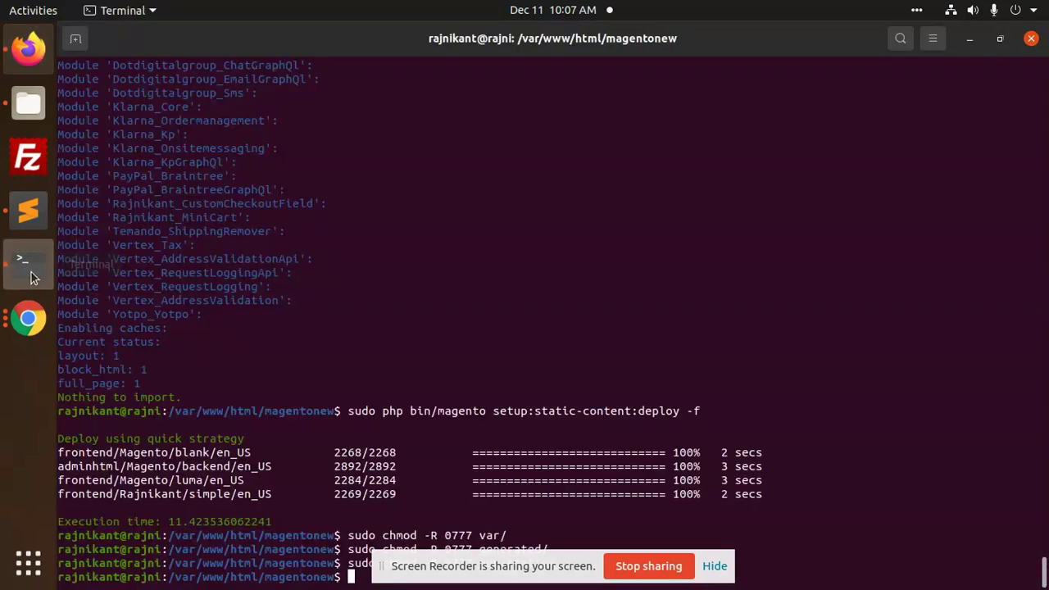
click(14, 218)
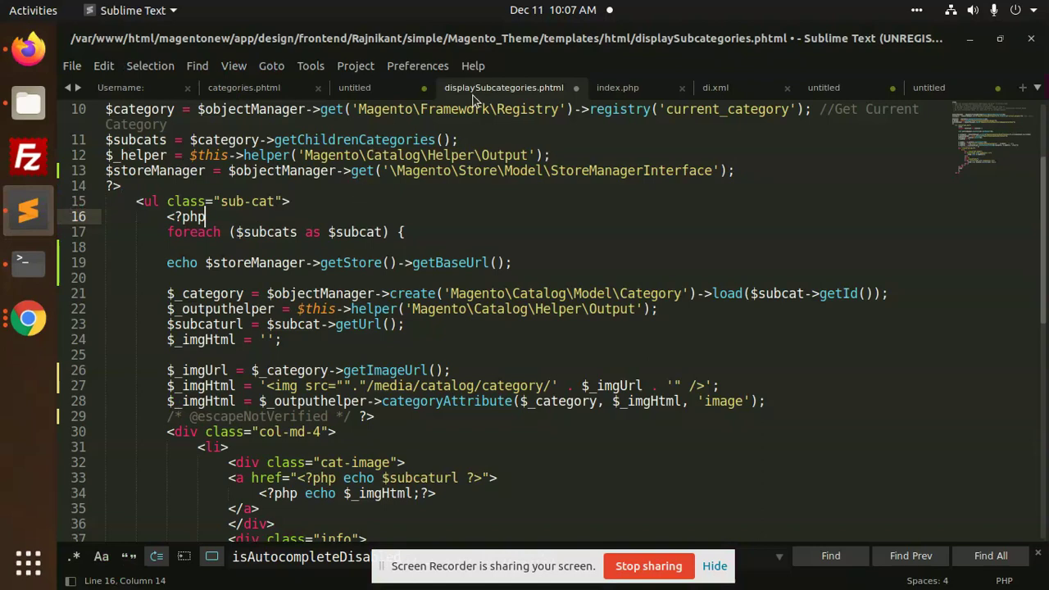
scroll(405, 238, up, 3)
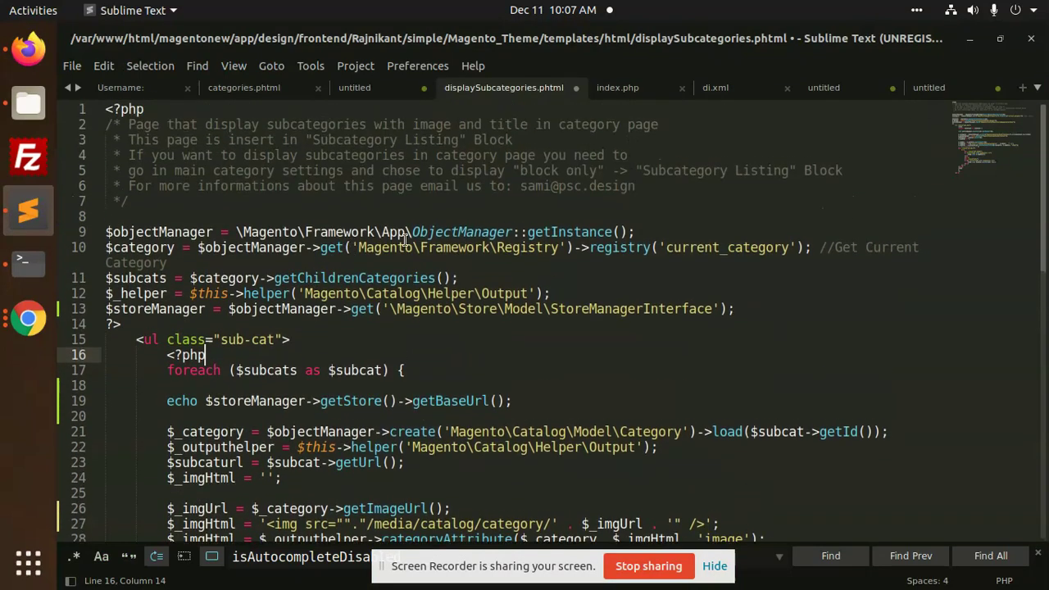
scroll(405, 238, down, 2)
click(236, 156)
click(288, 216)
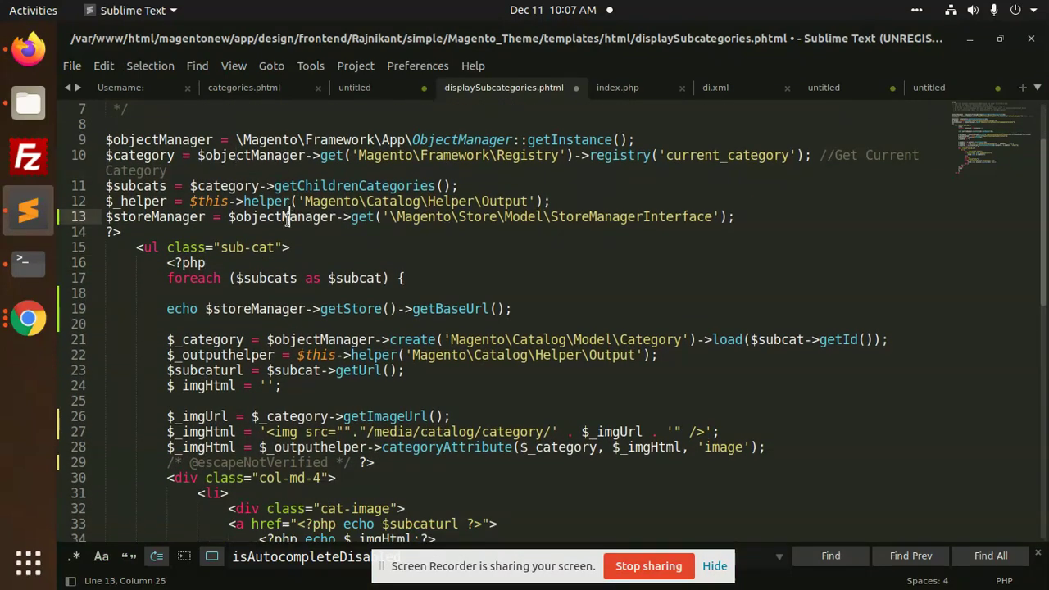
click(241, 262)
Highlight subcats, current_category and Magento to review their uses, ending at line 19's echo
double_click(250, 277)
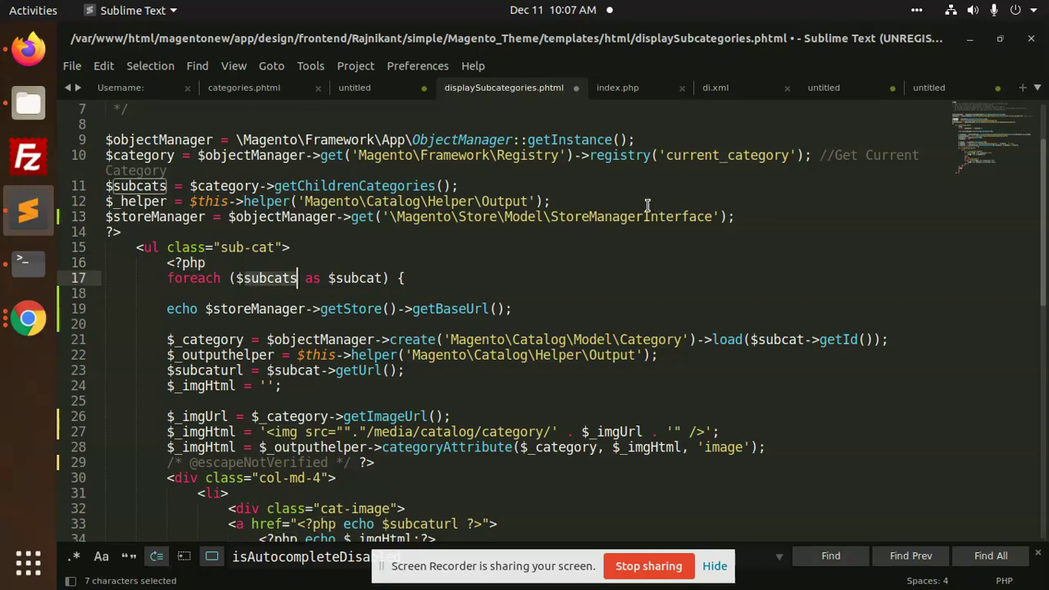
double_click(715, 157)
double_click(481, 170)
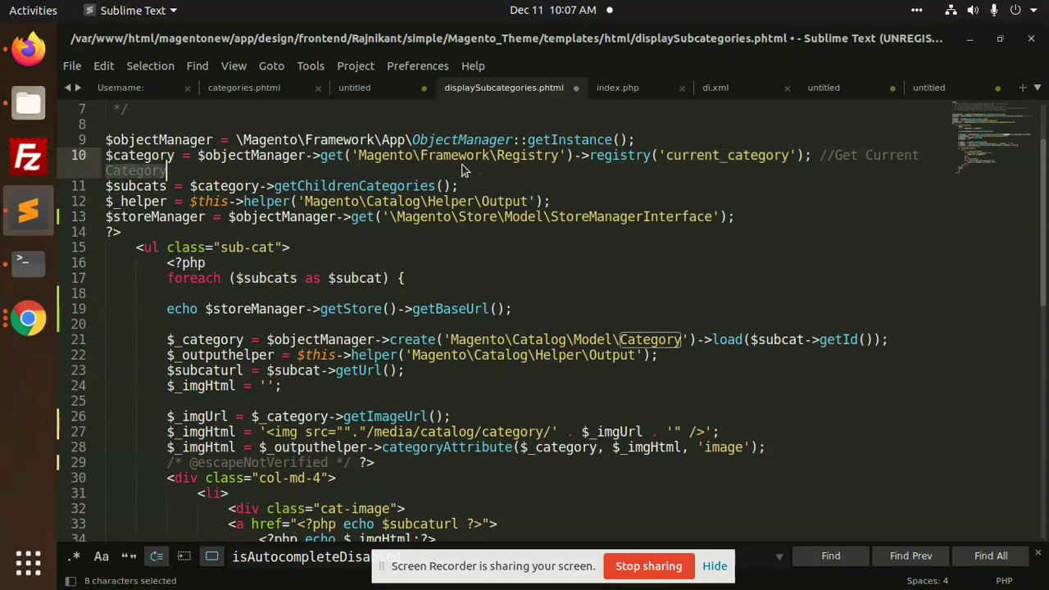
click(457, 156)
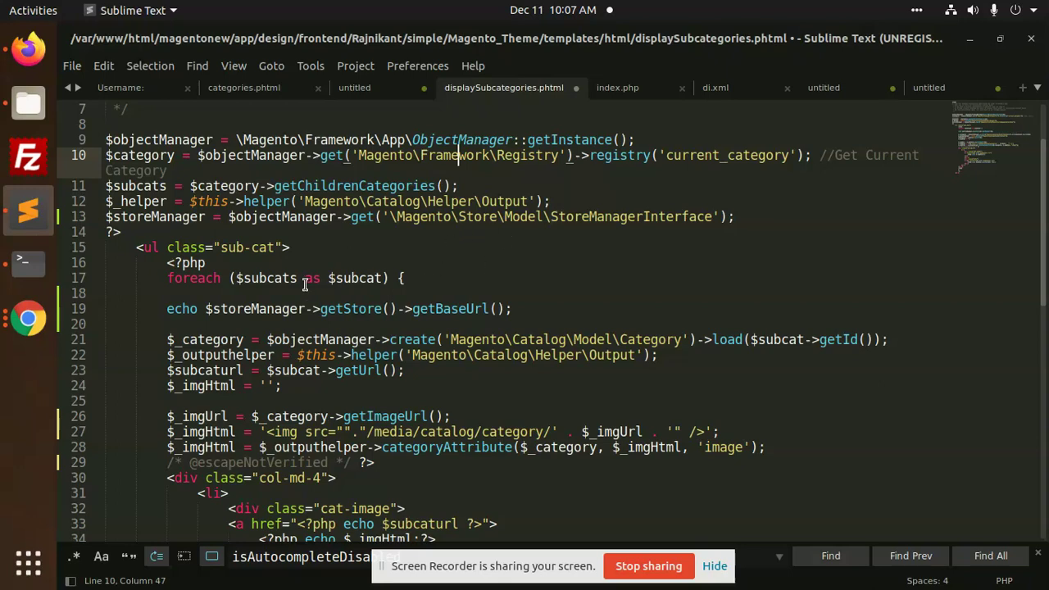
double_click(250, 186)
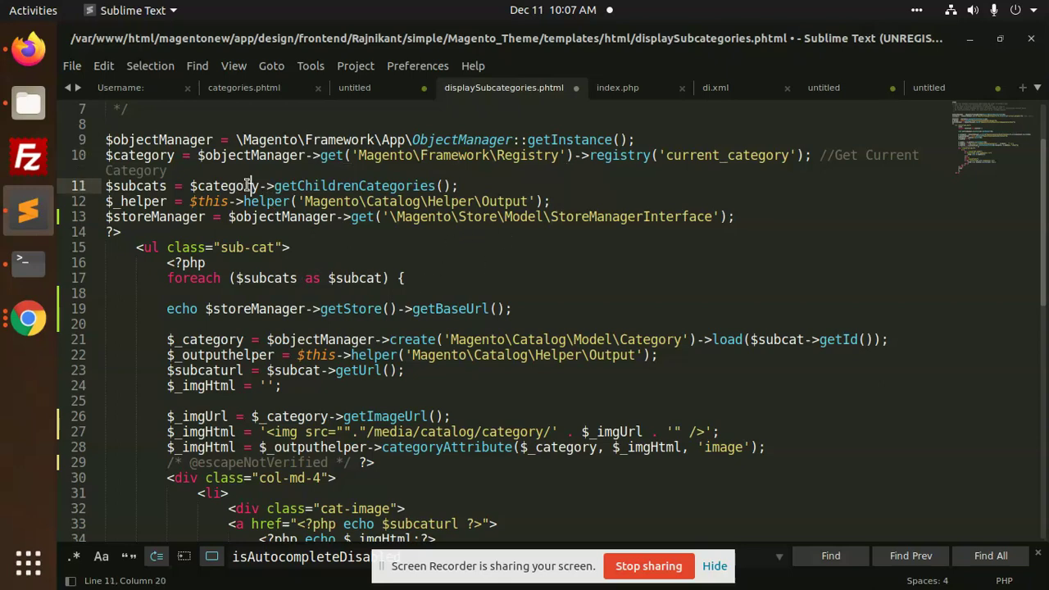
double_click(339, 202)
scroll(276, 325, down, 2)
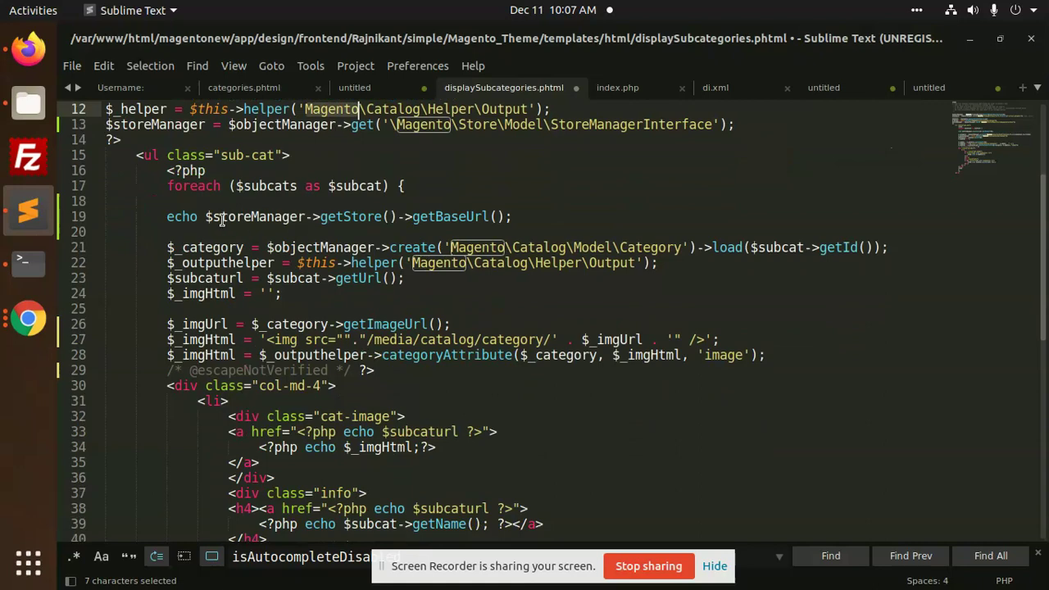
click(200, 217)
Delete echo from line 19 and copy its getBaseUrl() expression
key(BackSpace)
key(BackSpace)
key(BackSpace)
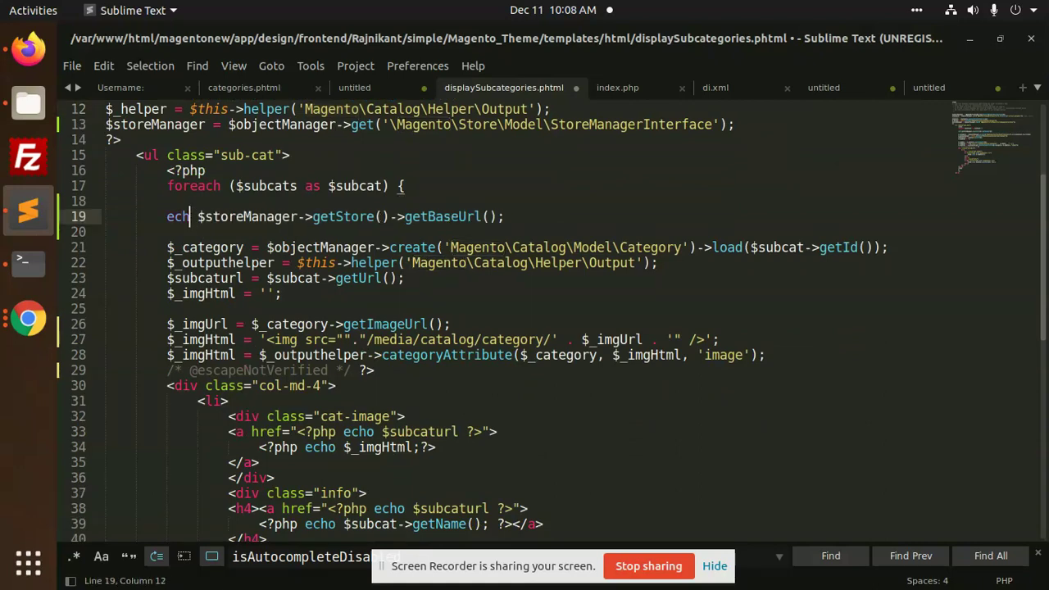
key(BackSpace)
drag(171, 216, 473, 216)
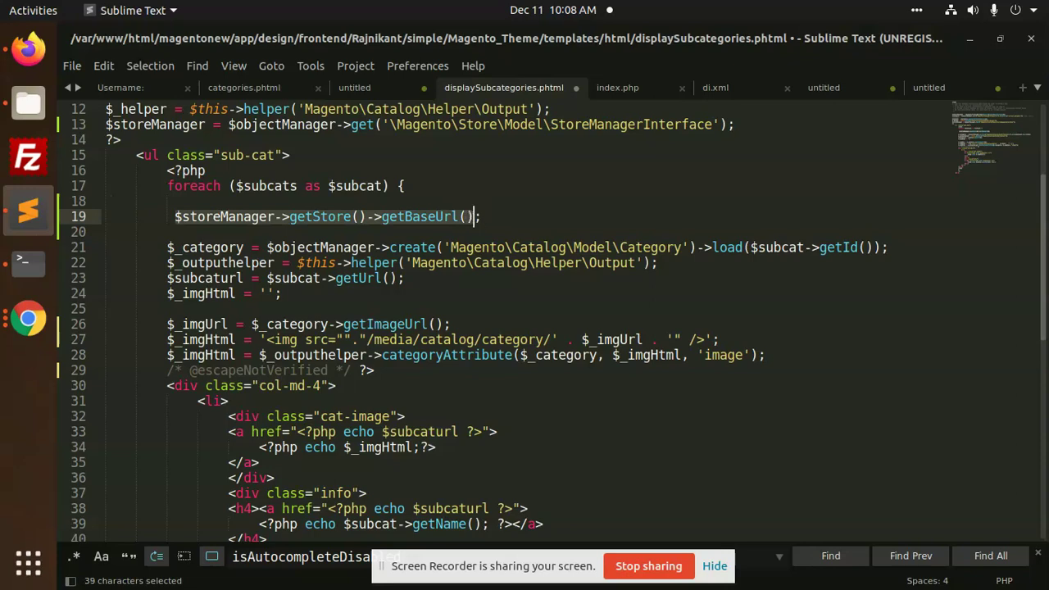
key(ctrl+c)
Write line 25 as $imgUrl= followed by the pasted base-URL call and a dot
scroll(396, 320, down, 2)
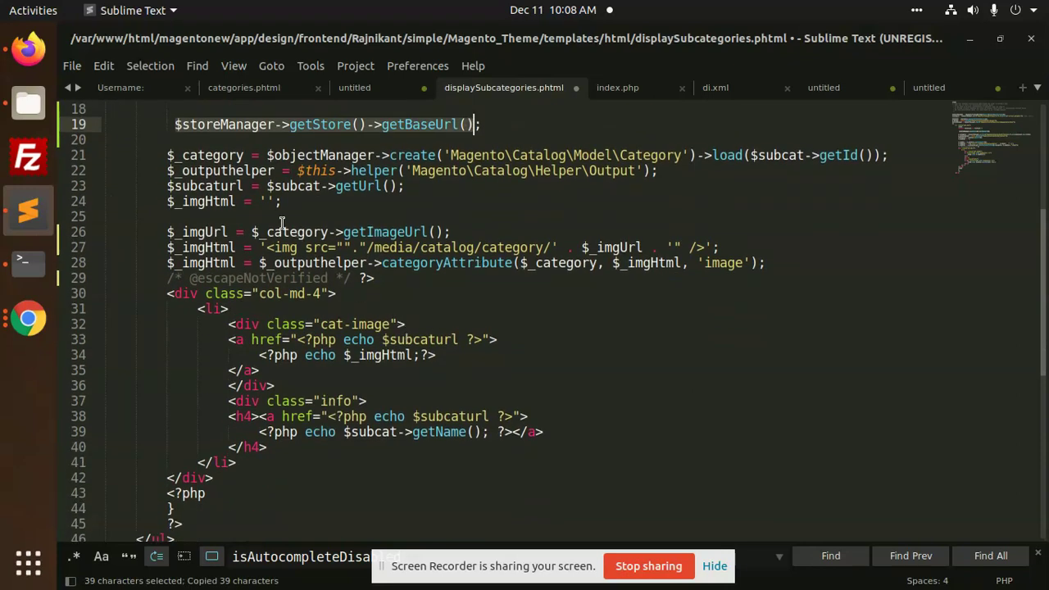
click(286, 215)
key(Tab)
key(Tab)
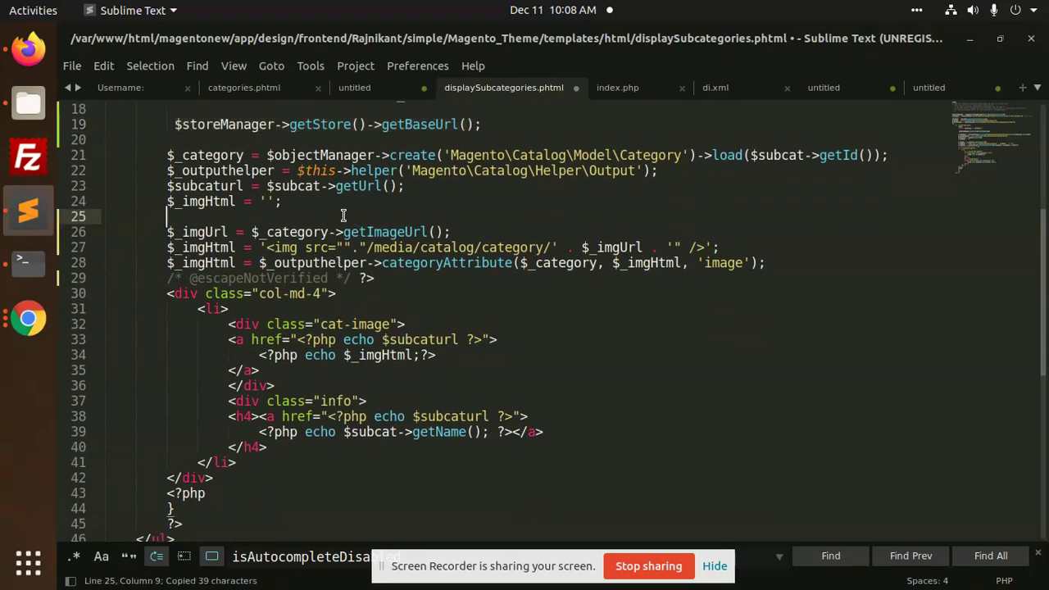
text($)
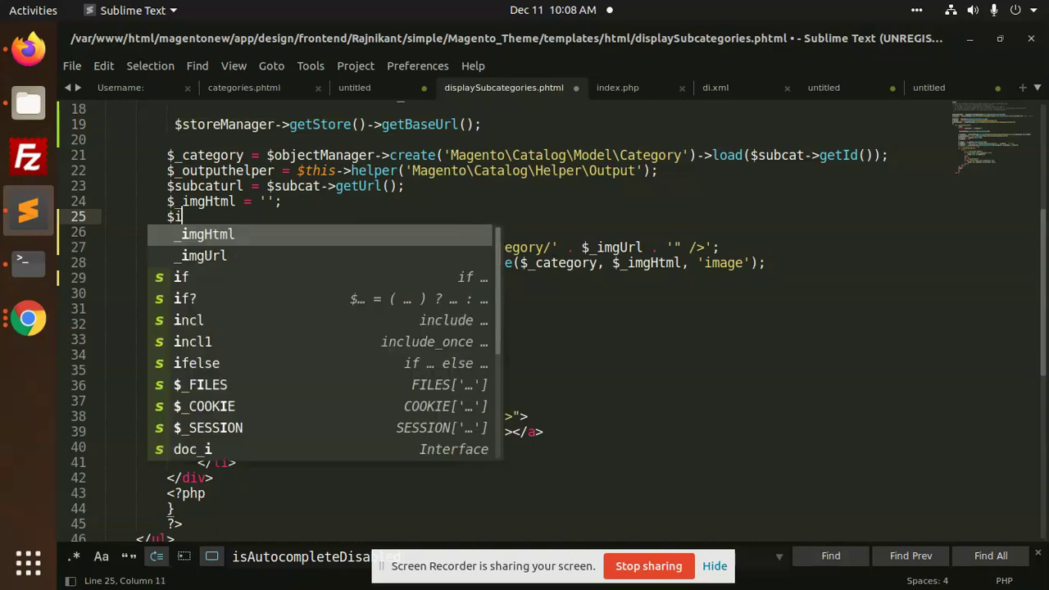
text(imgIr)
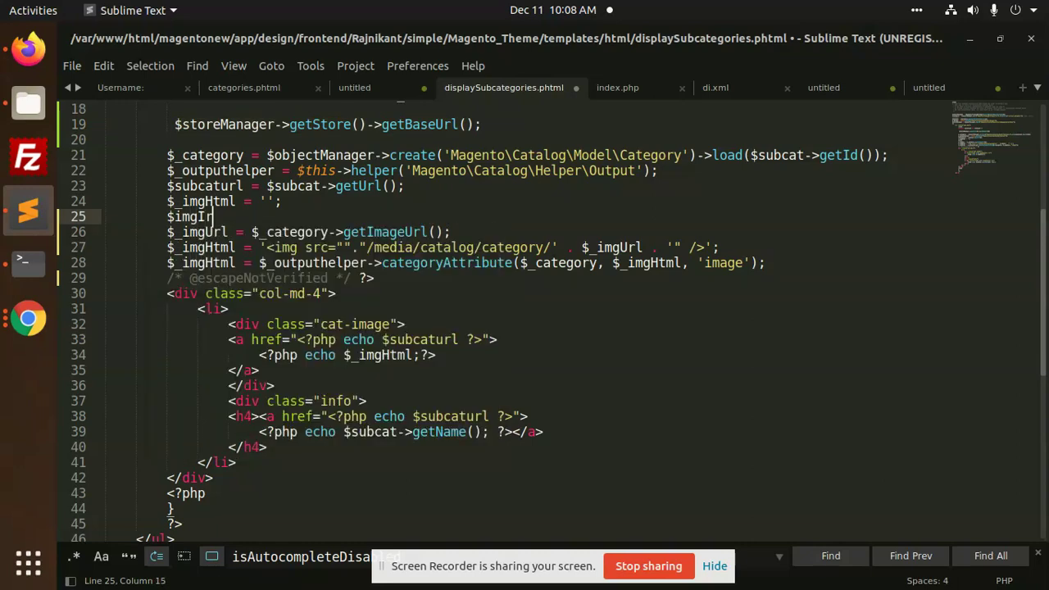
key(BackSpace)
key(BackSpace)
text(Url=)
key(ctrl+v)
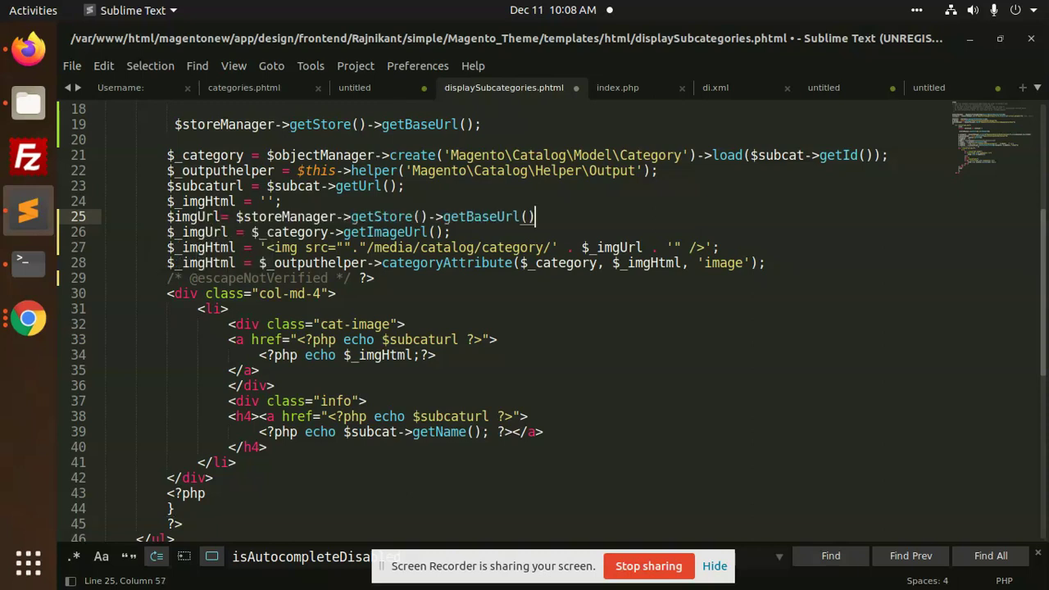
text(.)
Append 'media/catalog/category/' in quotes plus a concatenation dot to the $imgUrl line
click(28, 49)
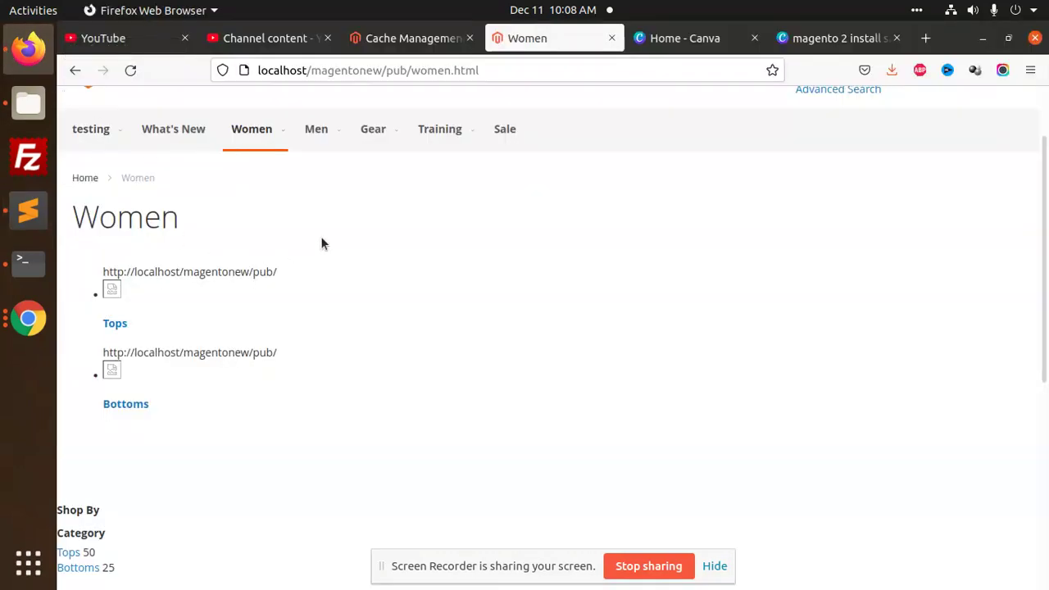
key(alt+Tab)
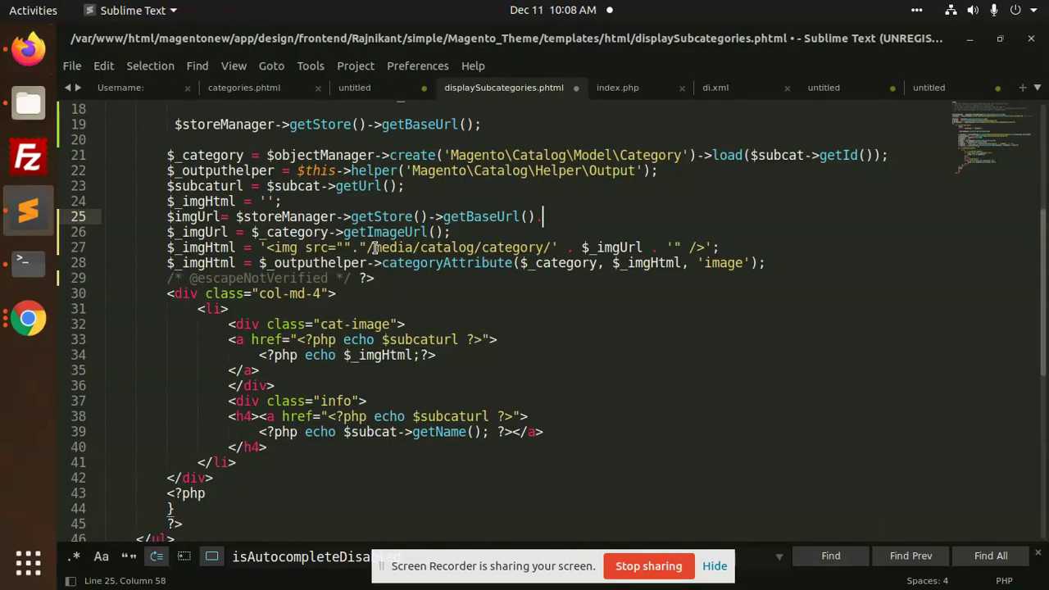
drag(374, 247, 546, 247)
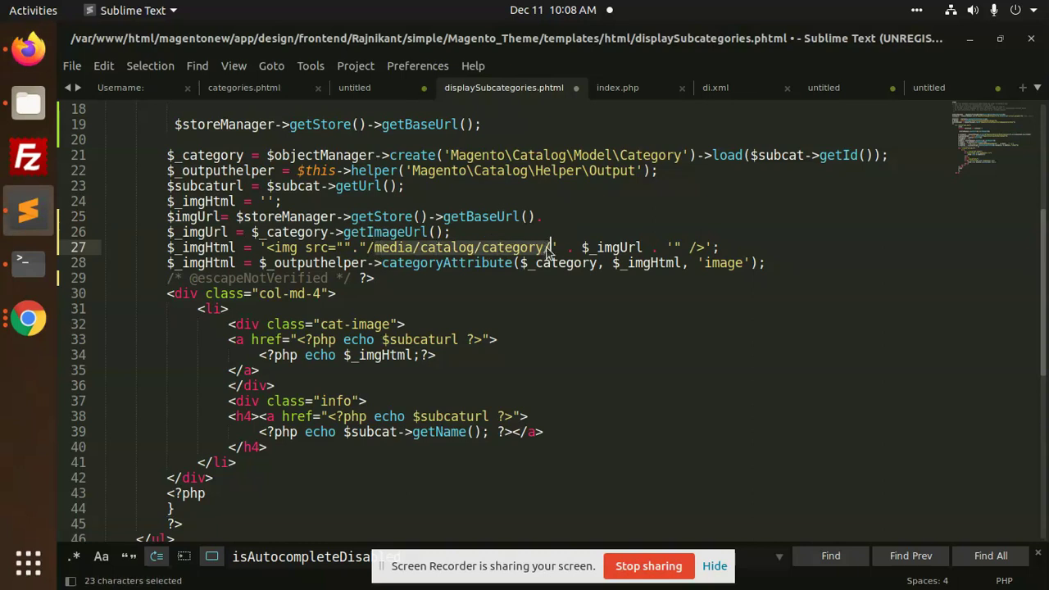
key(ctrl+c)
click(558, 216)
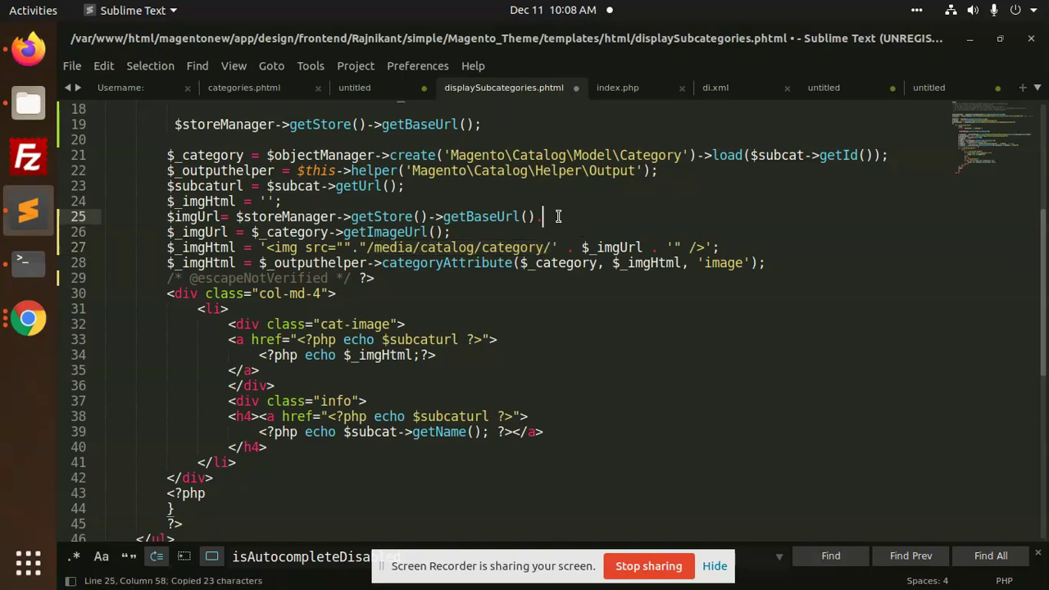
text(')
key(ctrl+v)
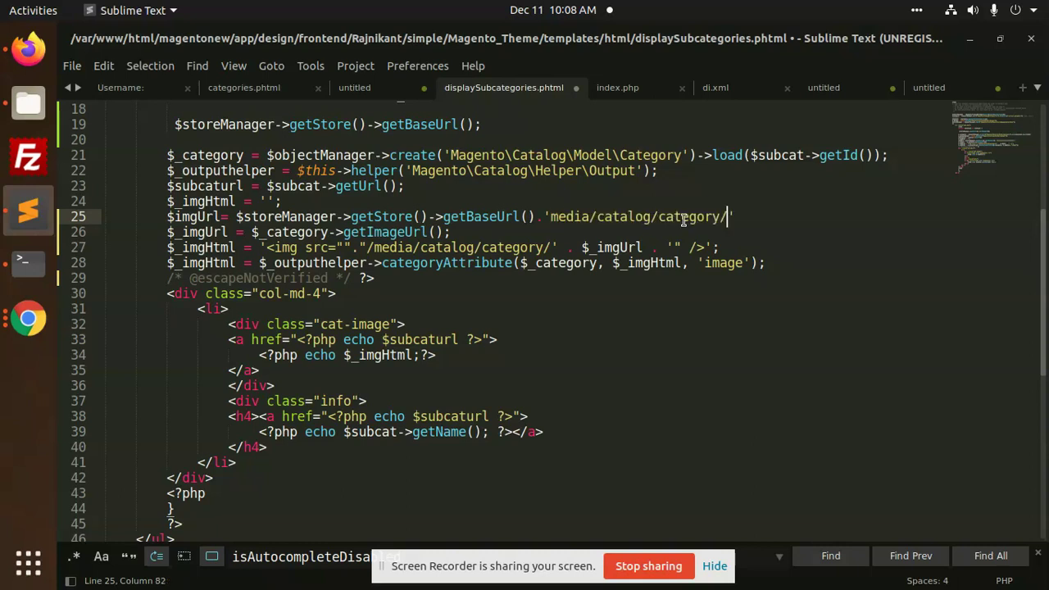
click(741, 217)
text(.)
Finish line 25 by appending $_imgUrl and a semicolon
drag(582, 247, 643, 248)
key(ctrl+c)
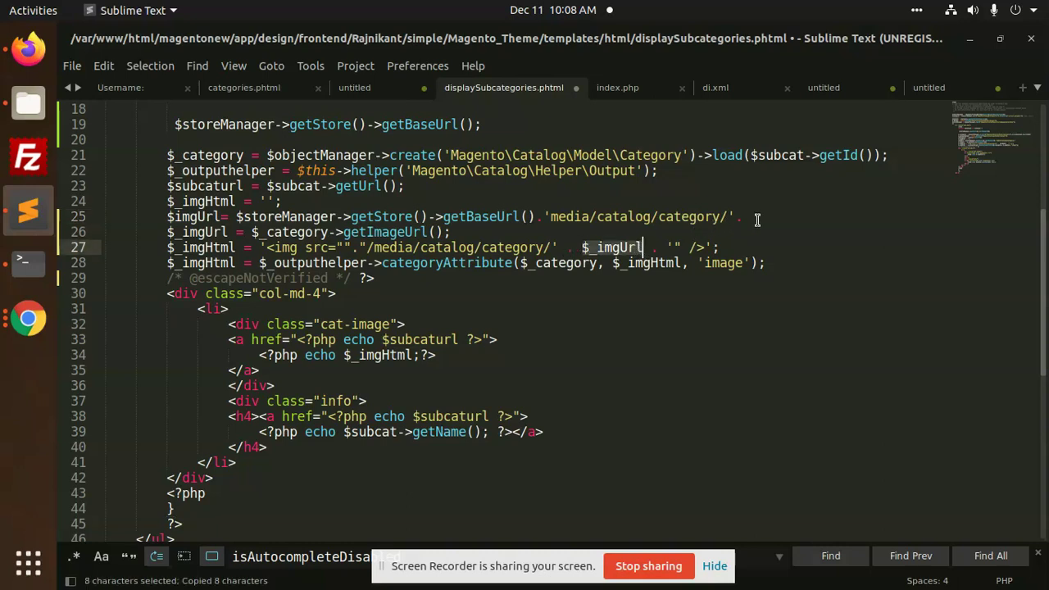
click(754, 217)
key(ctrl+v)
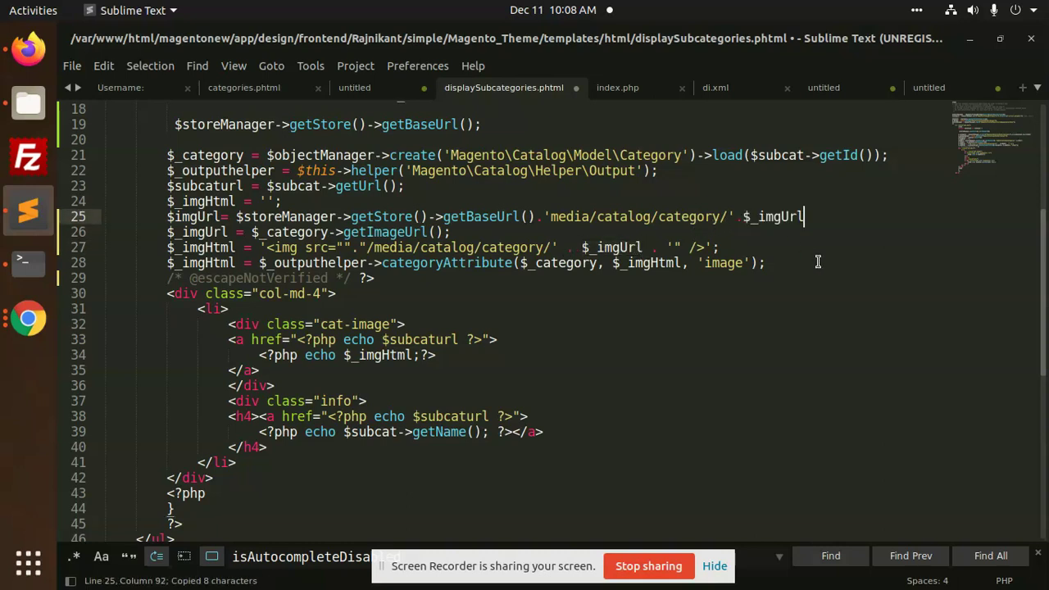
text(;)
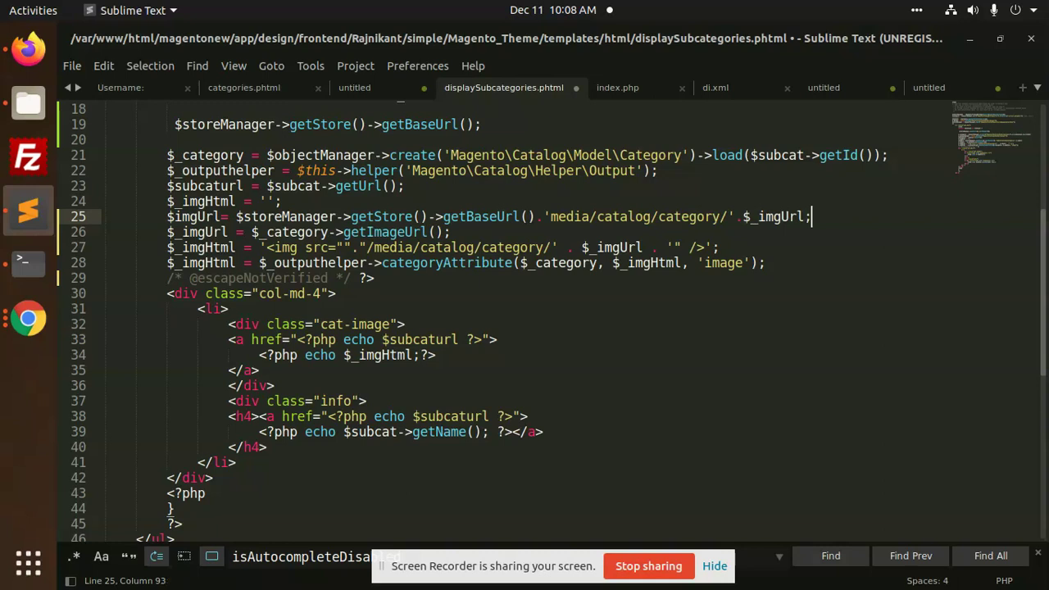
Delete the leftover base-URL line 19, copy imgUrl, and select the getImageUrl line
drag(167, 124, 491, 125)
key(BackSpace)
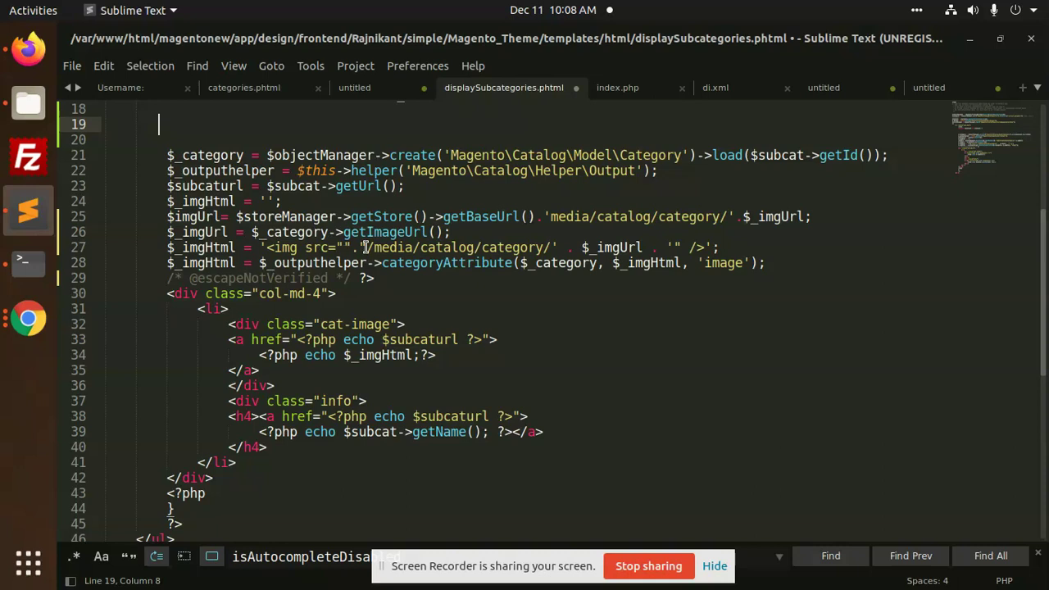
double_click(185, 217)
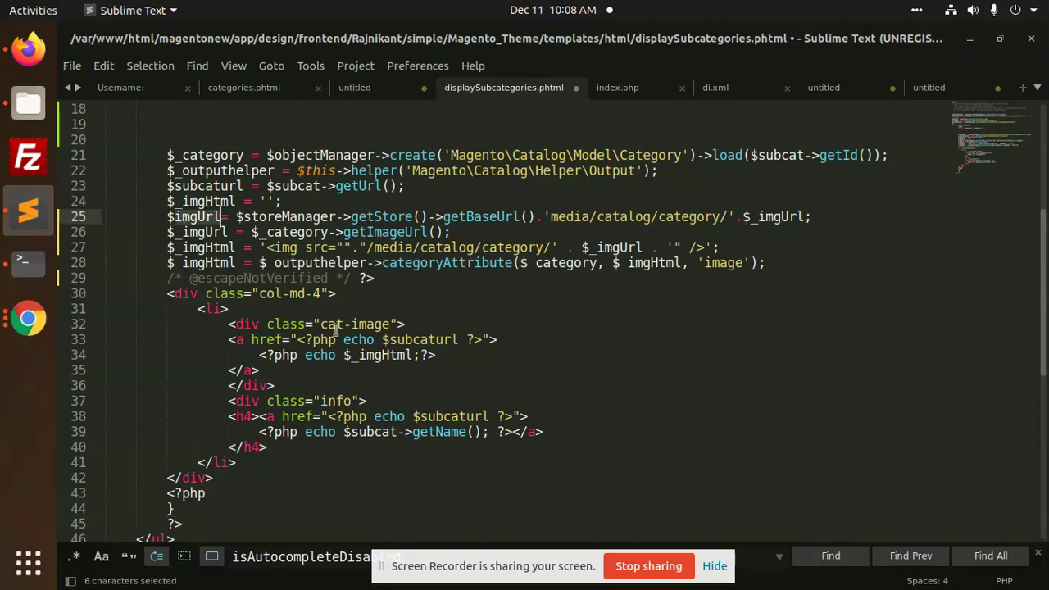
key(ctrl+c)
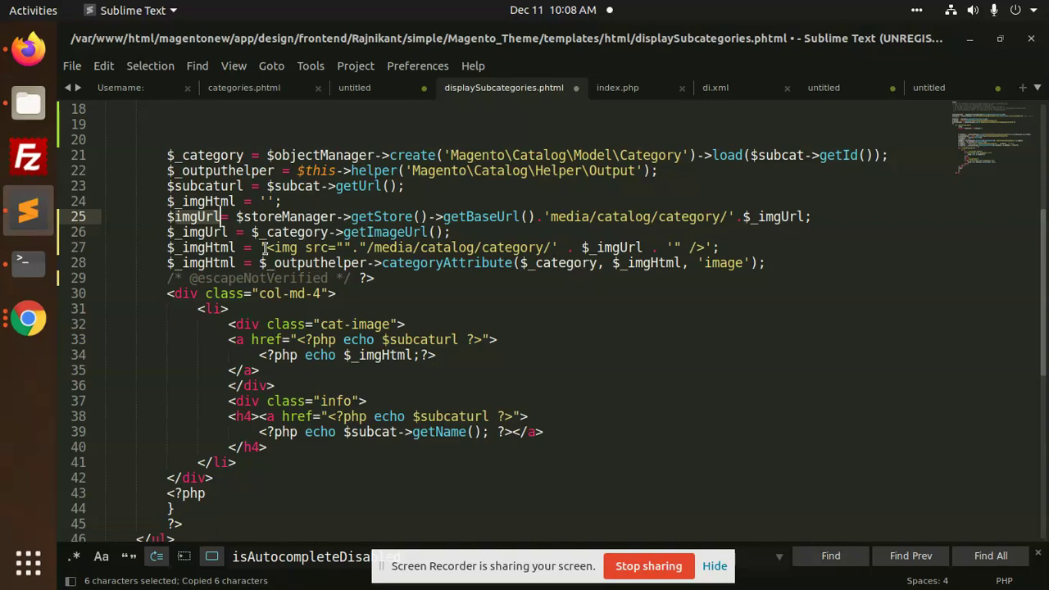
drag(161, 238, 490, 232)
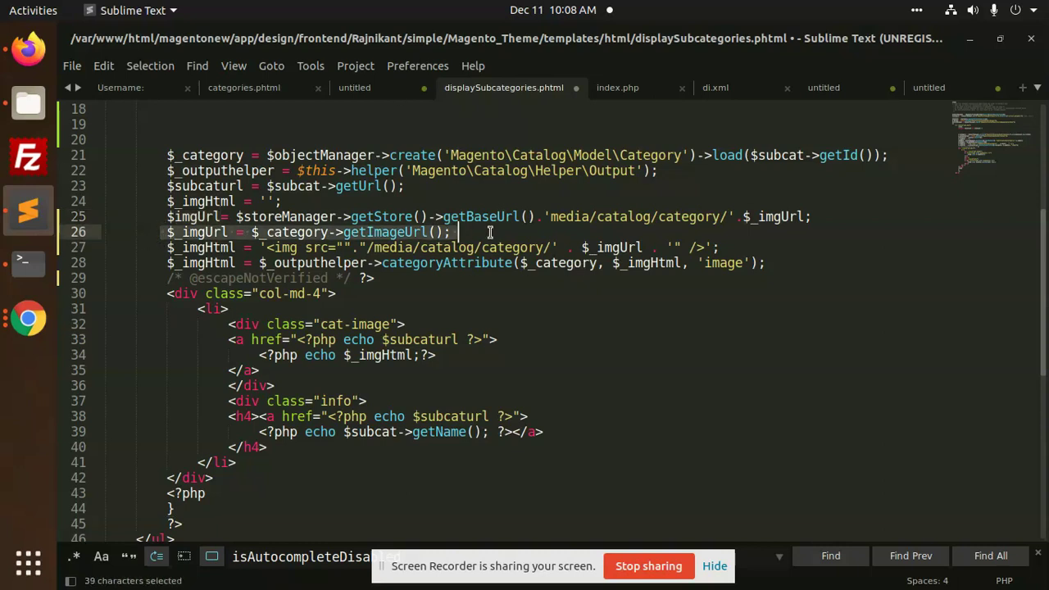
Move the getImageUrl line above the base-URL line and copy imgUrl
key(ctrl+x)
click(355, 201)
key(Return)
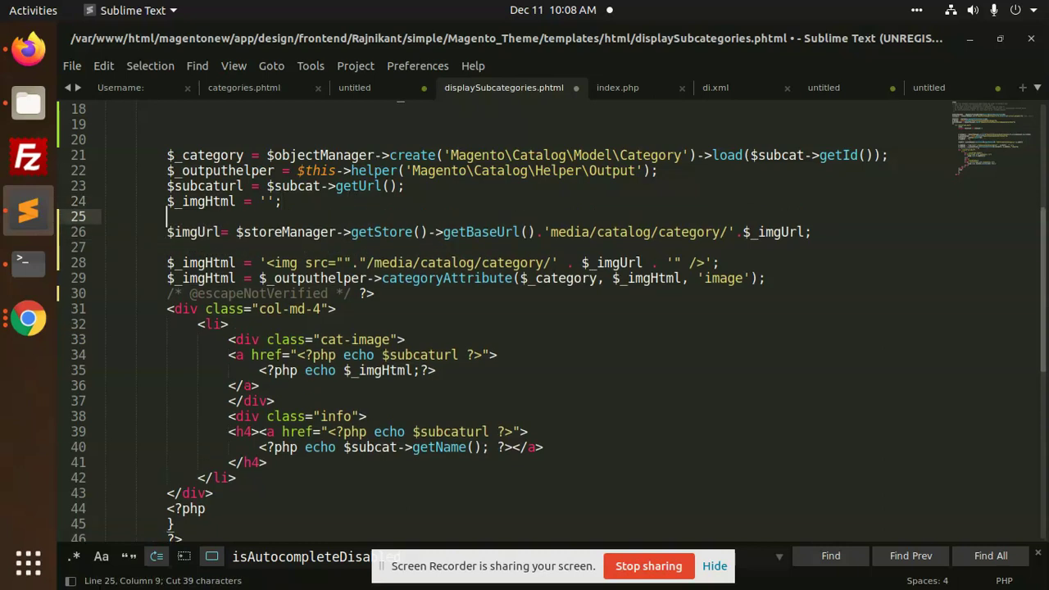
key(ctrl+v)
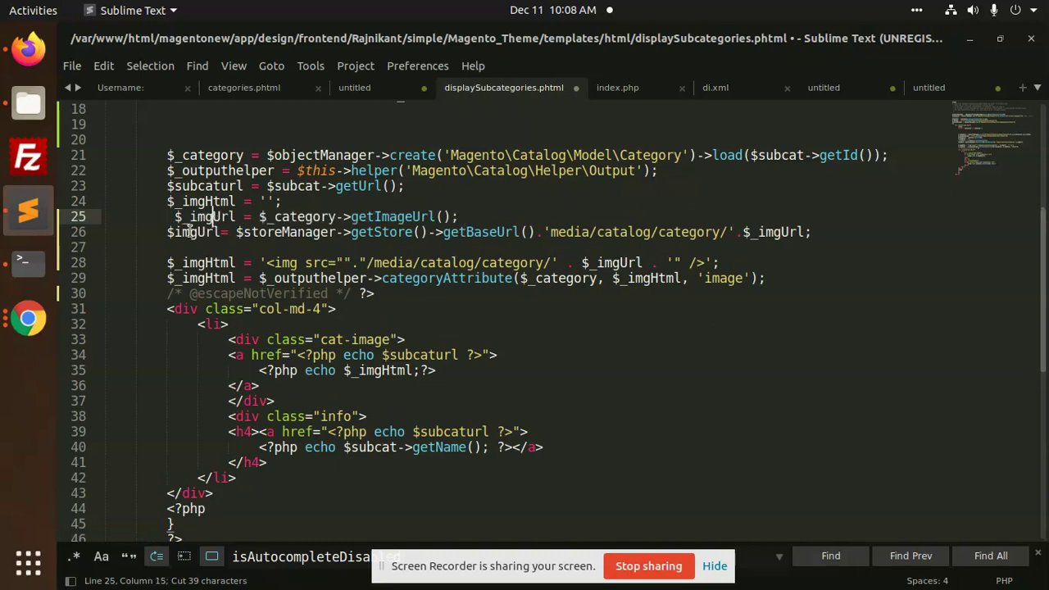
double_click(192, 233)
key(ctrl+c)
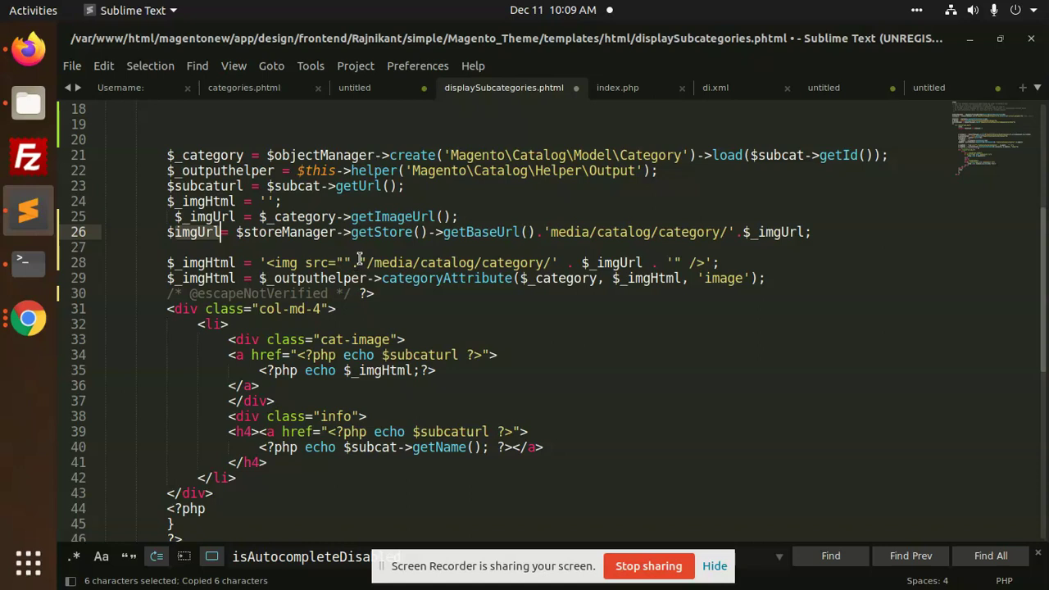
Strip the '/media/catalog/category/' string and leftover characters from the img src on line 28
drag(357, 261, 601, 261)
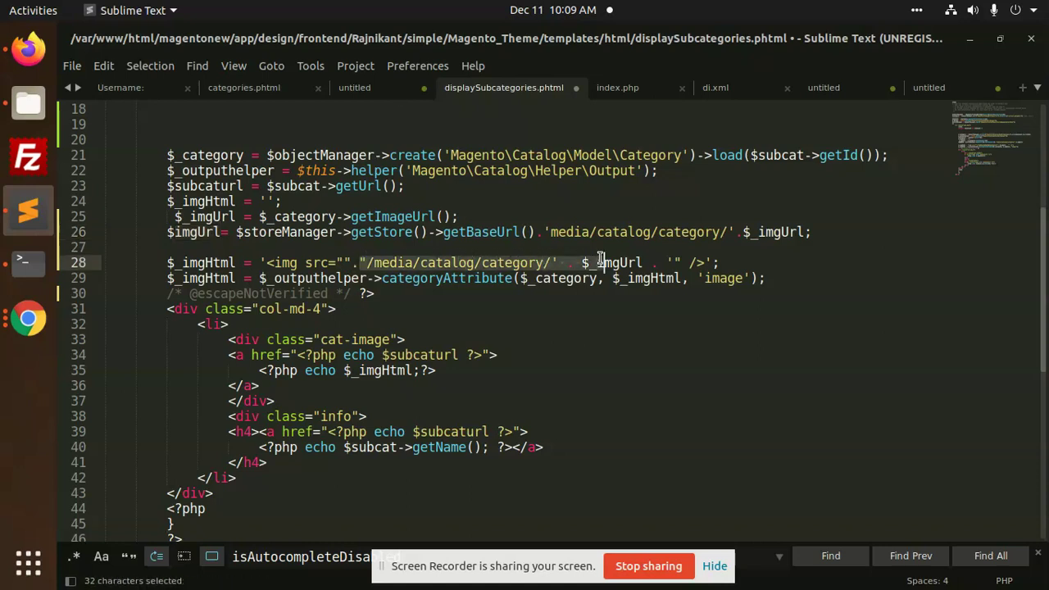
click(578, 262)
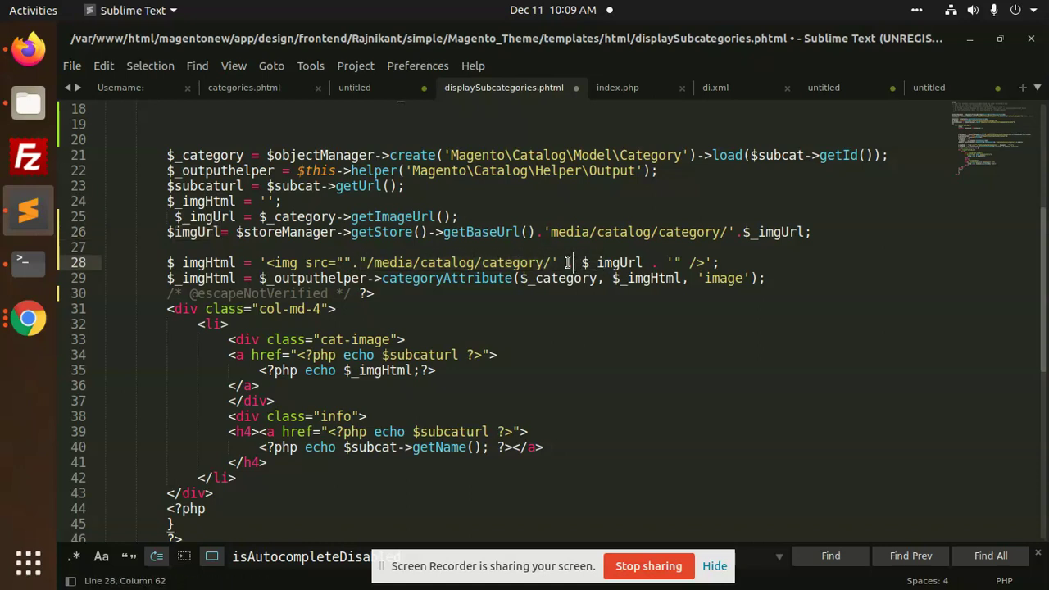
click(558, 262)
drag(558, 262, 358, 262)
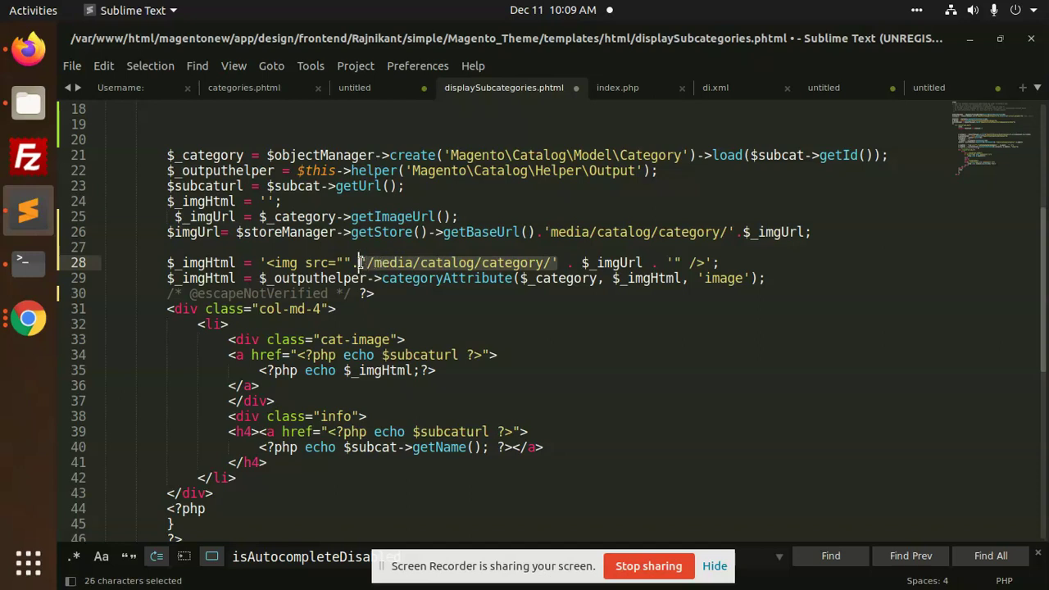
key(BackSpace)
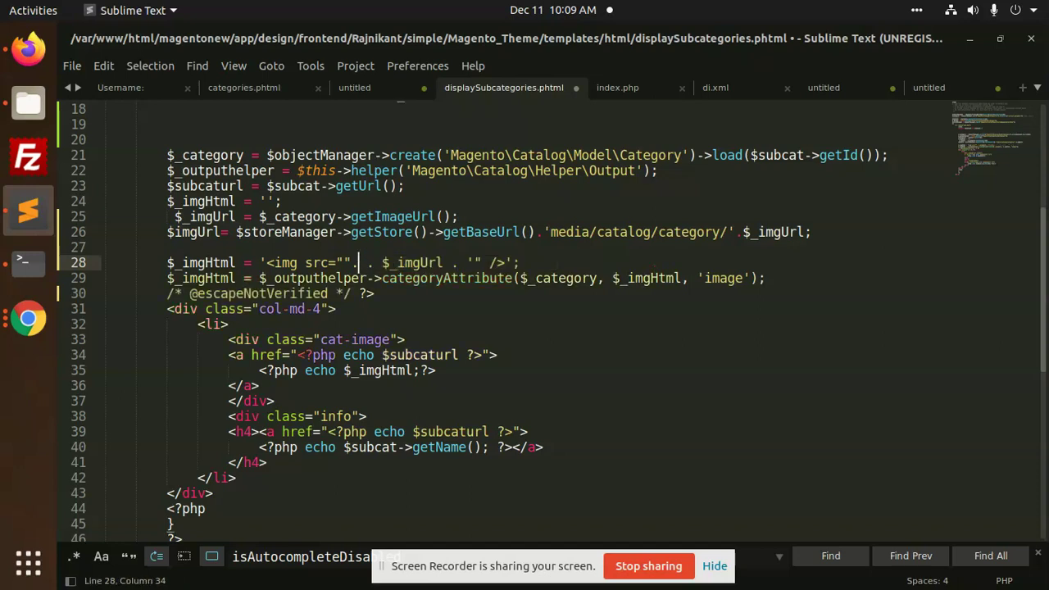
key(BackSpace)
key(BackSpace)
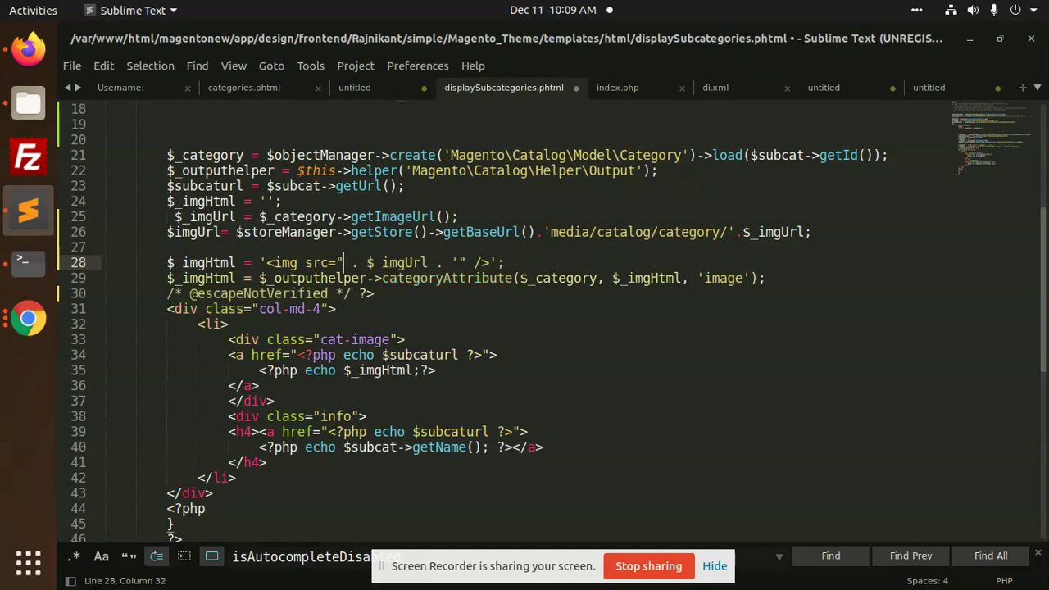
click(363, 262)
key(BackSpace)
key(BackSpace)
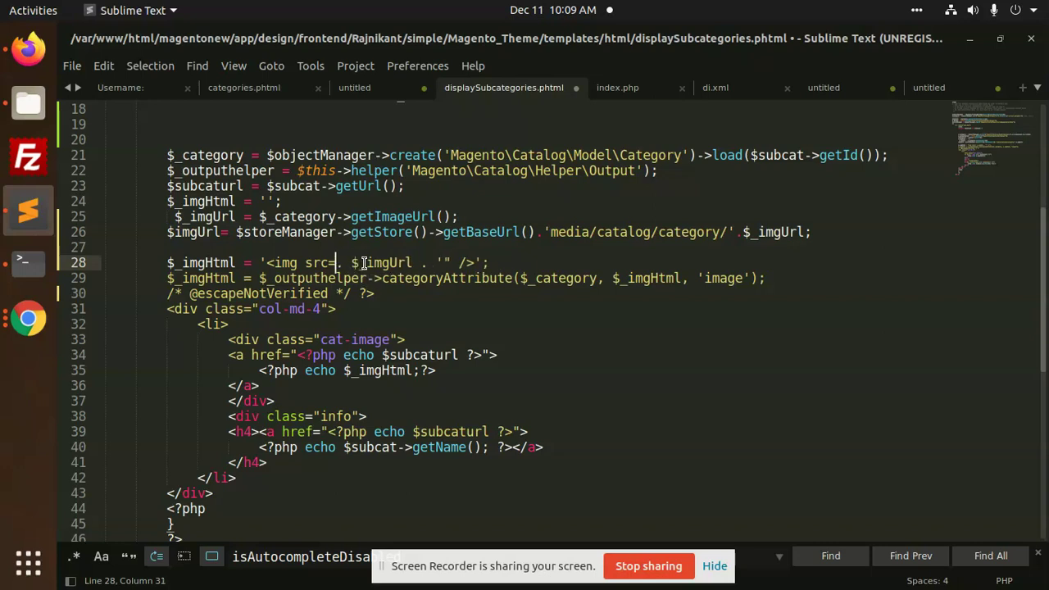
click(450, 262)
key(BackSpace)
key(BackSpace)
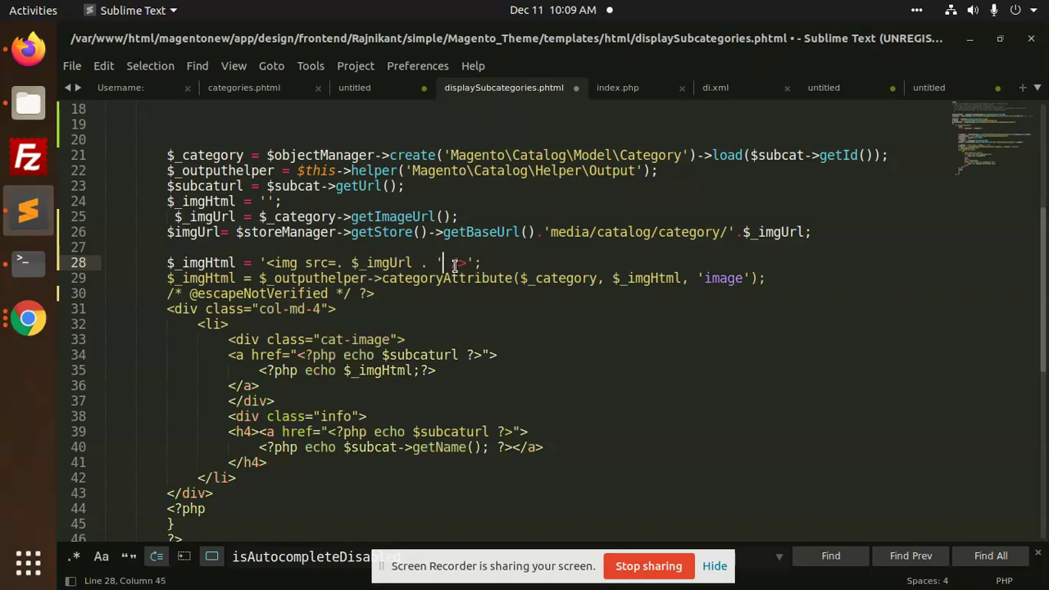
key(BackSpace)
key(BackSpace)
key(BackSpace)
key(BackSpace)
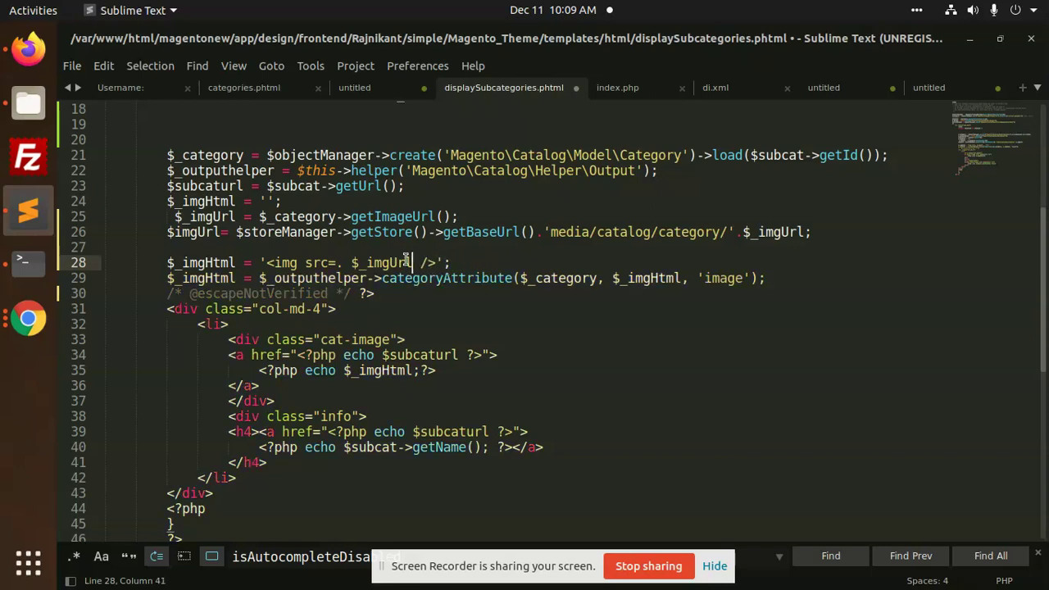
click(352, 262)
key(BackSpace)
key(BackSpace)
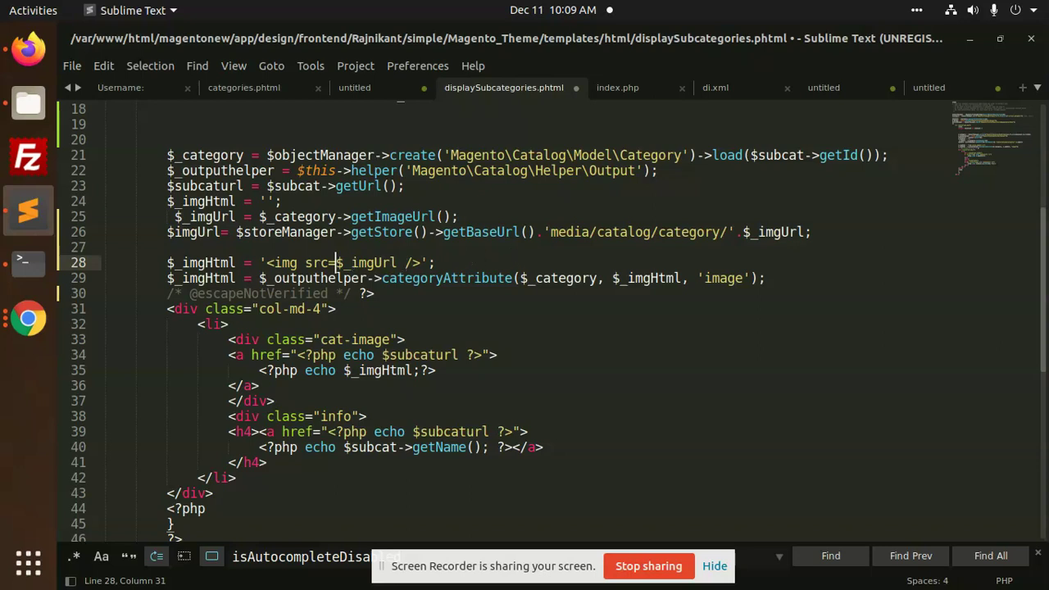
Rebuild the img src quotes and dots so it concatenates $_imgUrl correctly
text("')
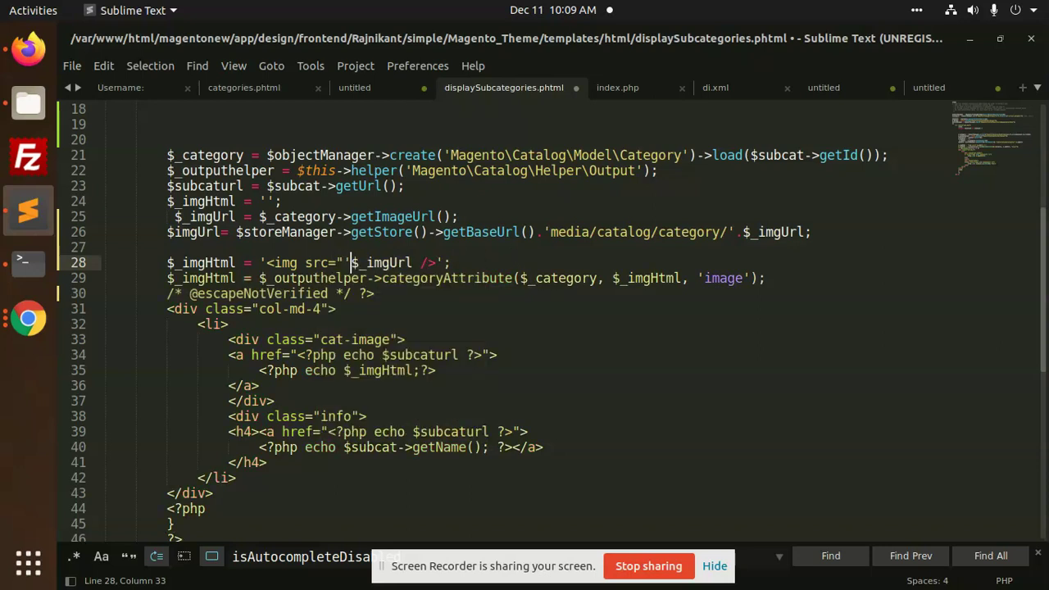
text(.)
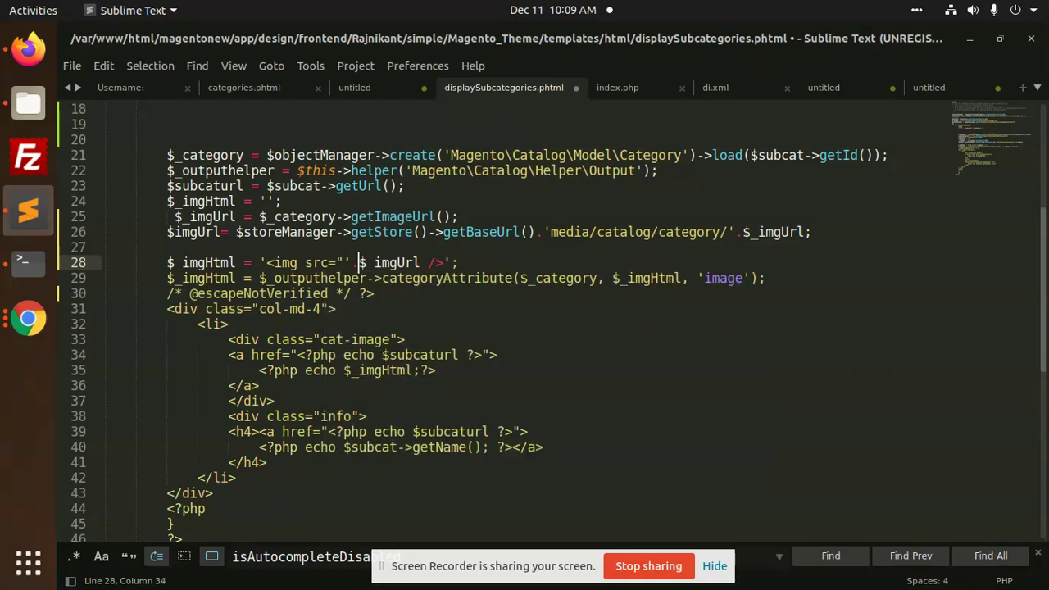
key(Right)
key(Right)
key(Right)
text(")
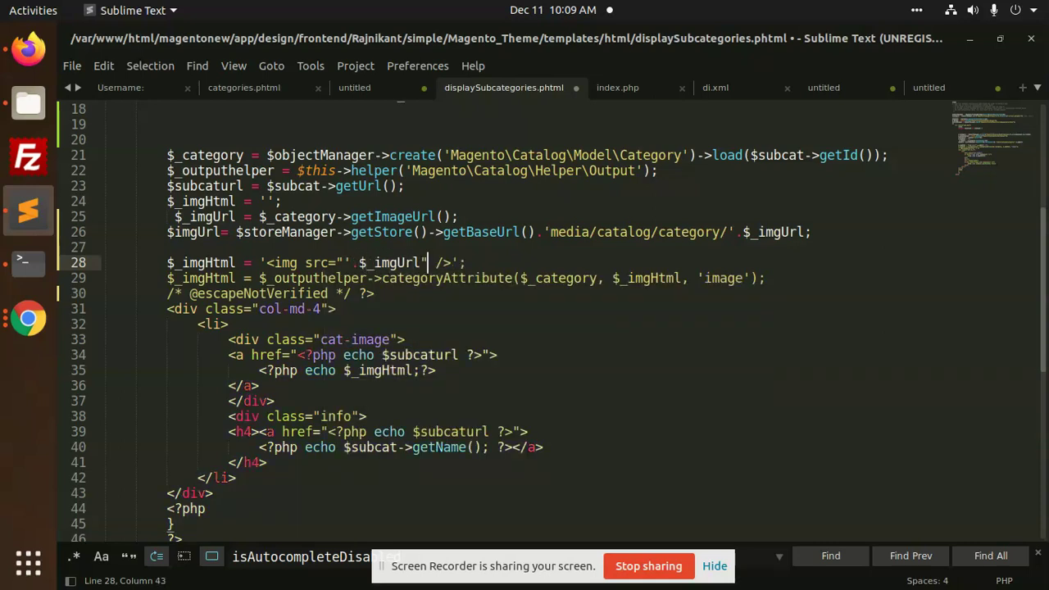
key(Left)
text(')
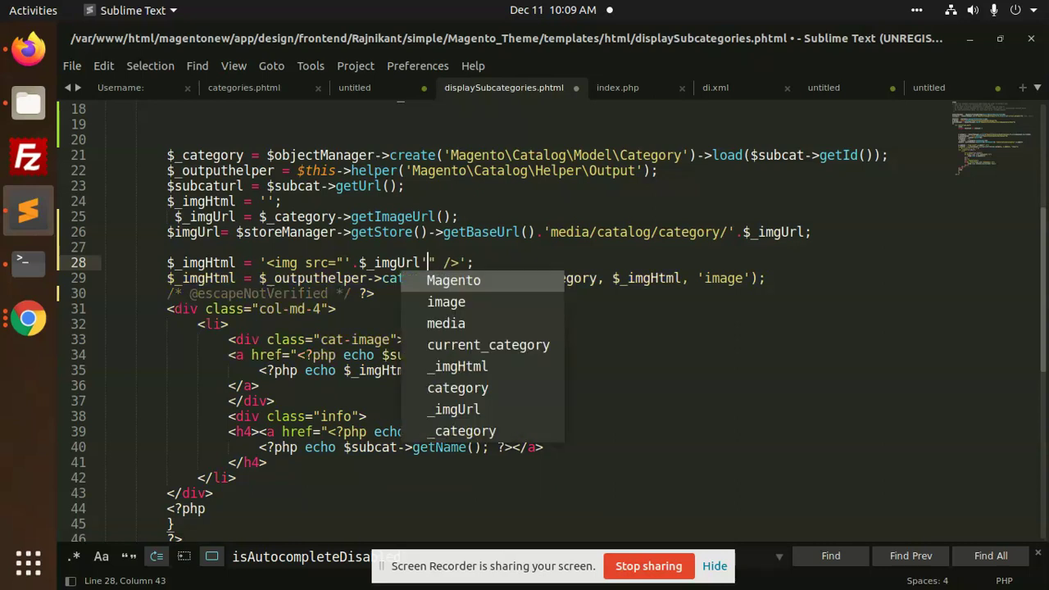
key(Left)
text(.)
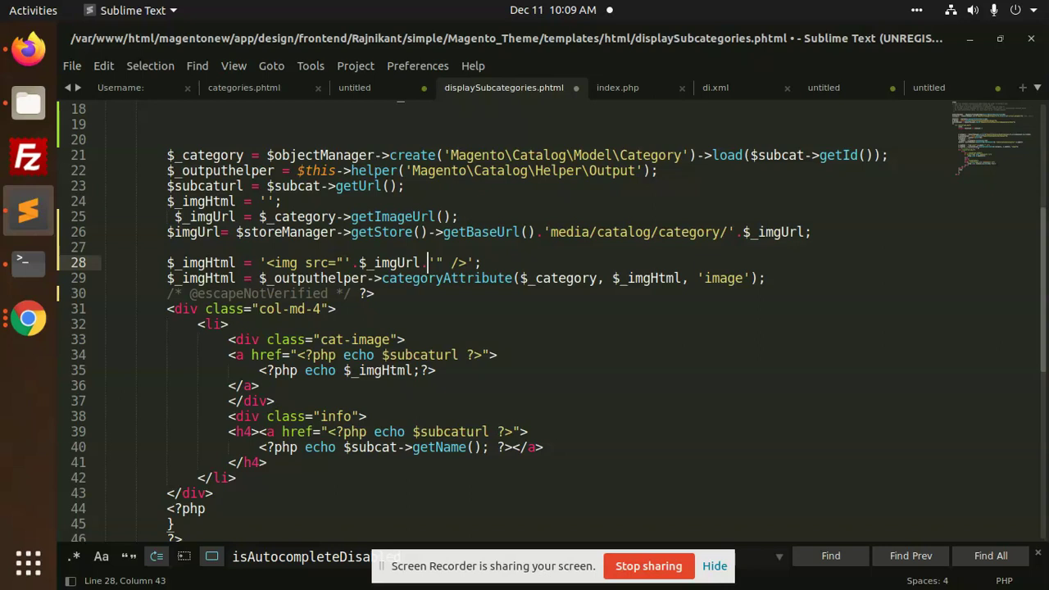
Save the file, remove the extra leading space on line 25, and save again
click(443, 279)
scroll(419, 349, down, 1)
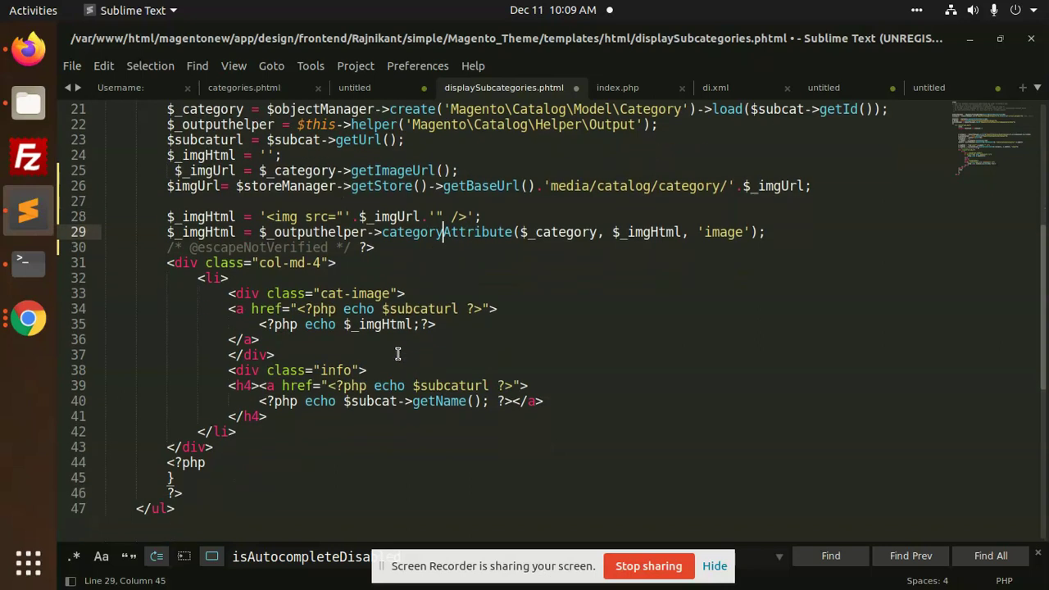
click(398, 353)
key(ctrl+s)
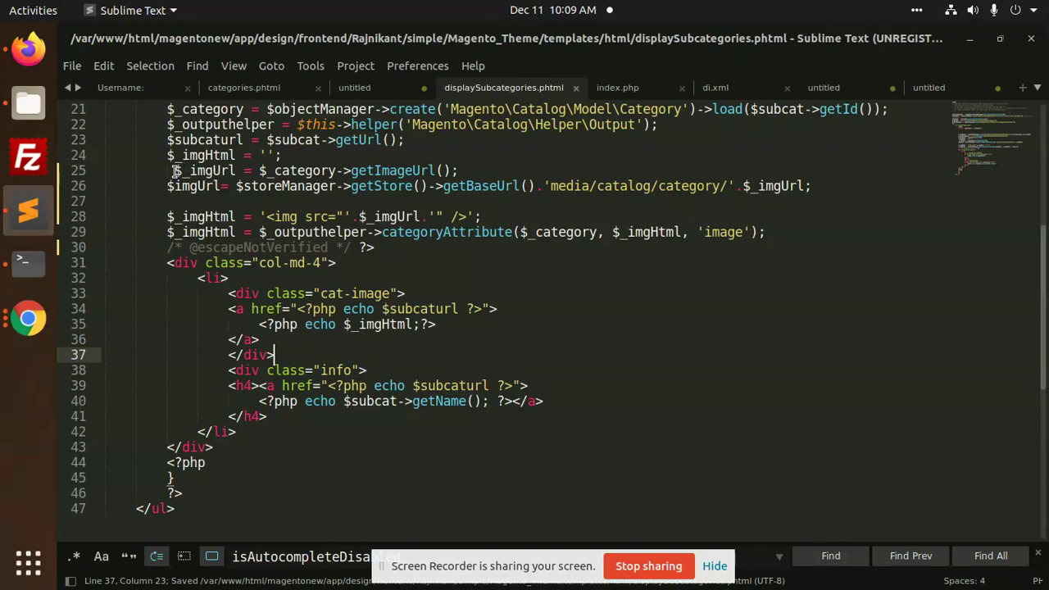
click(173, 170)
key(BackSpace)
key(ctrl+s)
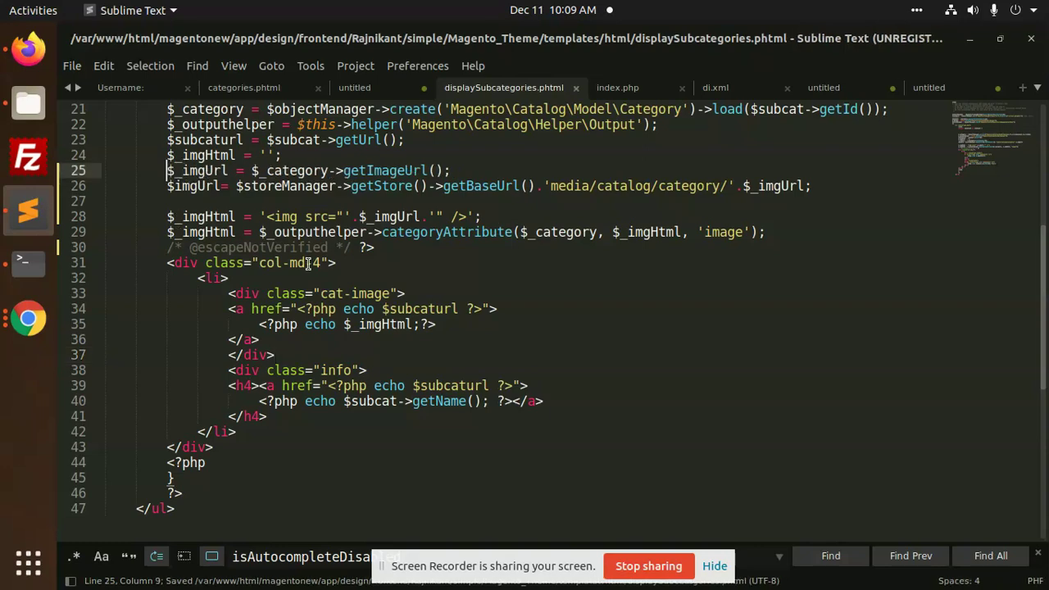
Rerun sudo php bin/magento setup:static-content:deploy -f in the terminal, entering the sudo password
click(28, 261)
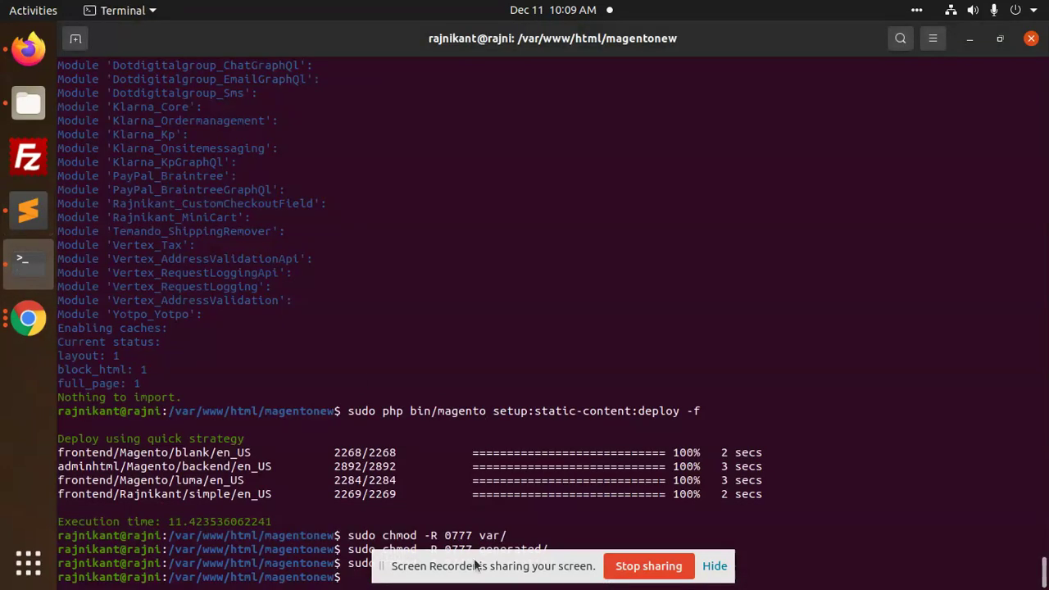
drag(477, 565, 733, 200)
click(767, 424)
key(Up)
key(Up)
key(Up)
key(Up)
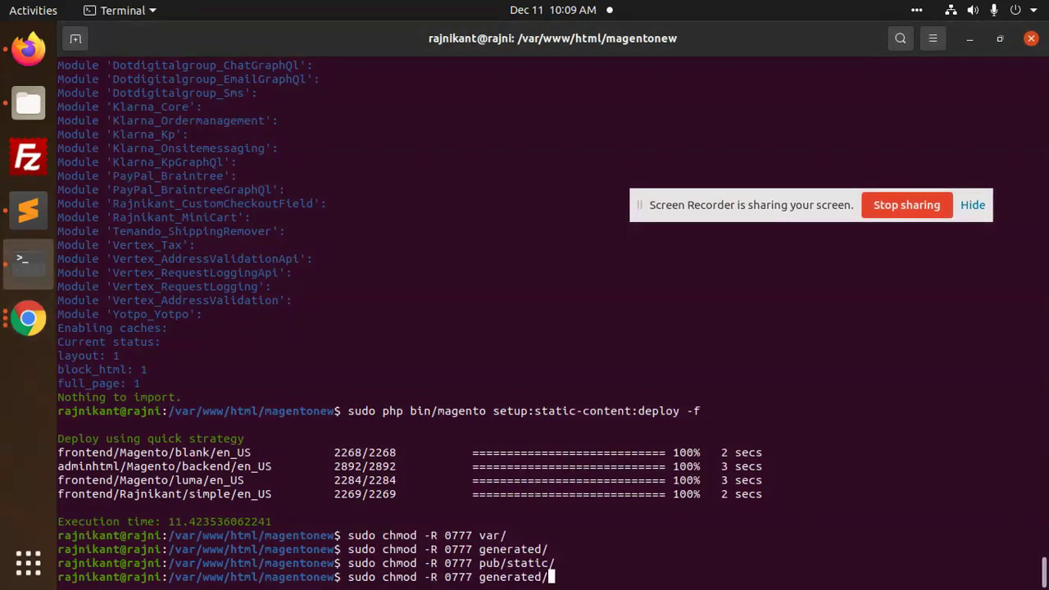
key(Return)
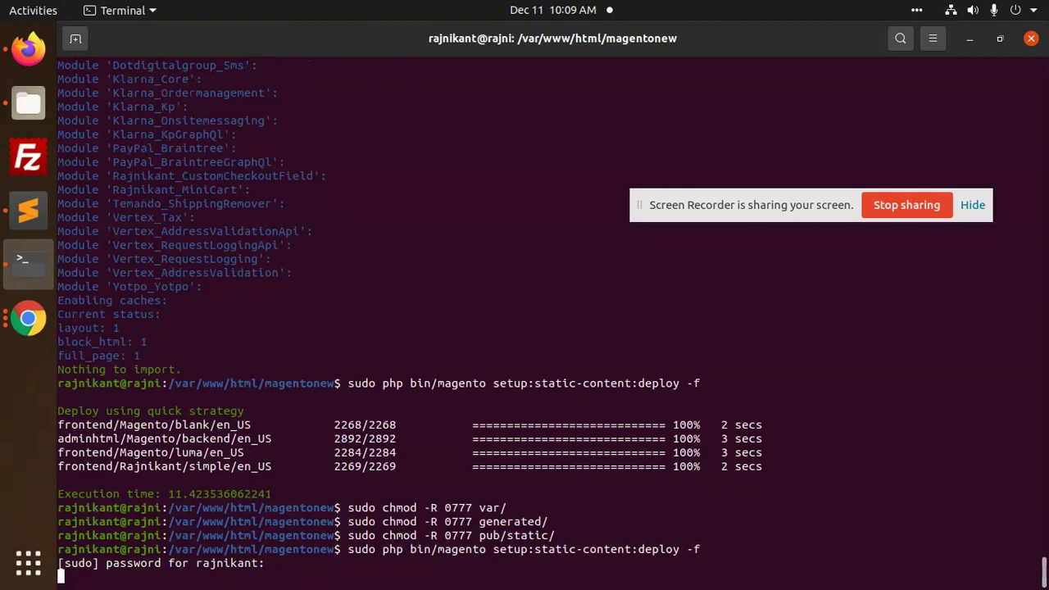
key(Return)
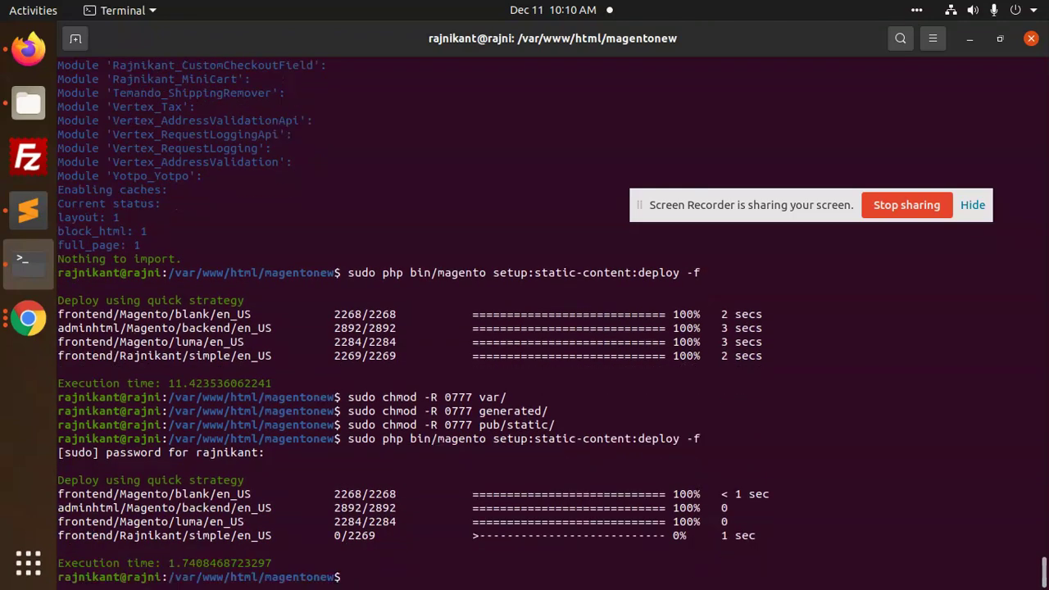
Run chmod -R 0777 on generated/, pub/static/ and var/ from command history
key(Up)
key(Up)
key(Up)
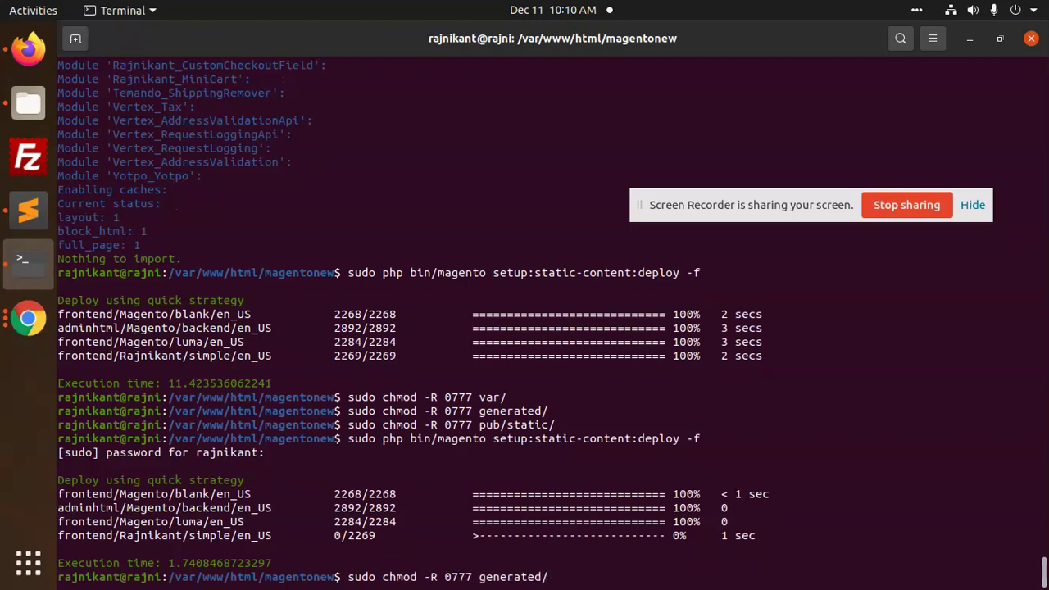
key(Return)
key(Up)
key(Up)
key(Up)
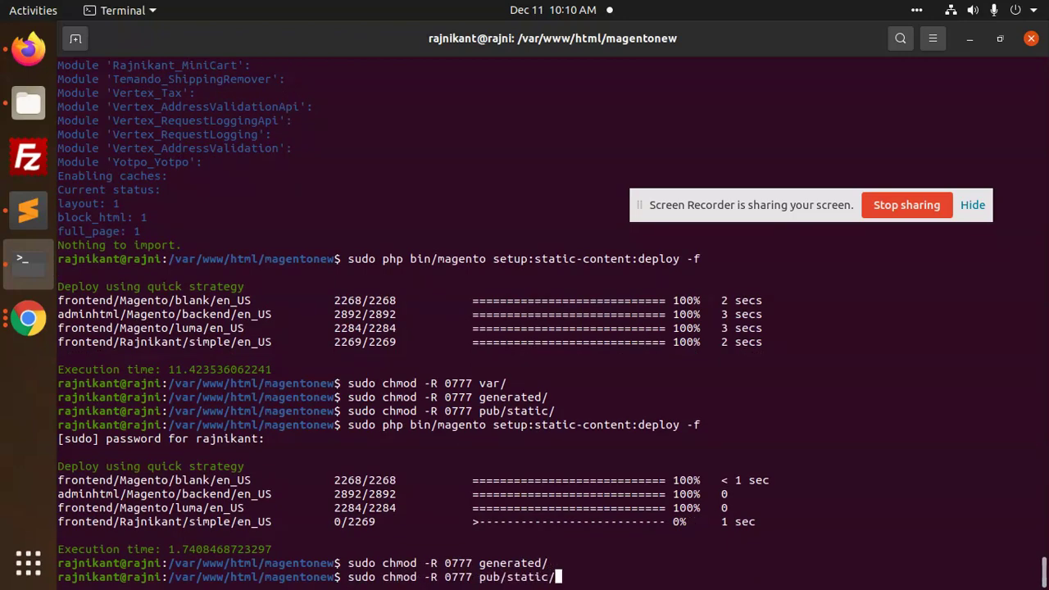
key(Return)
key(Up)
key(Up)
key(Up)
key(Up)
key(Up)
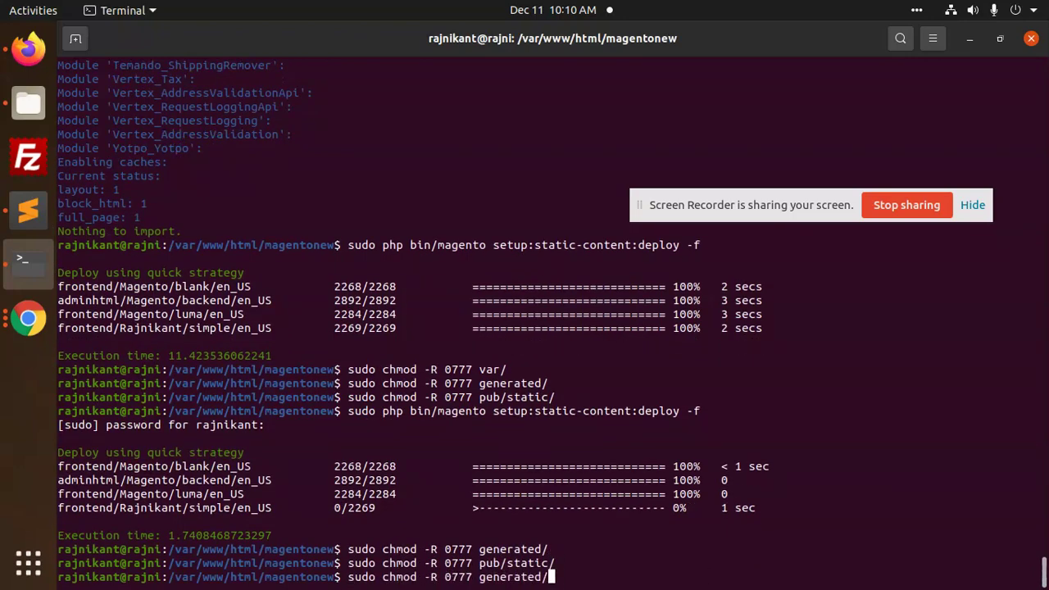
key(Up)
key(Return)
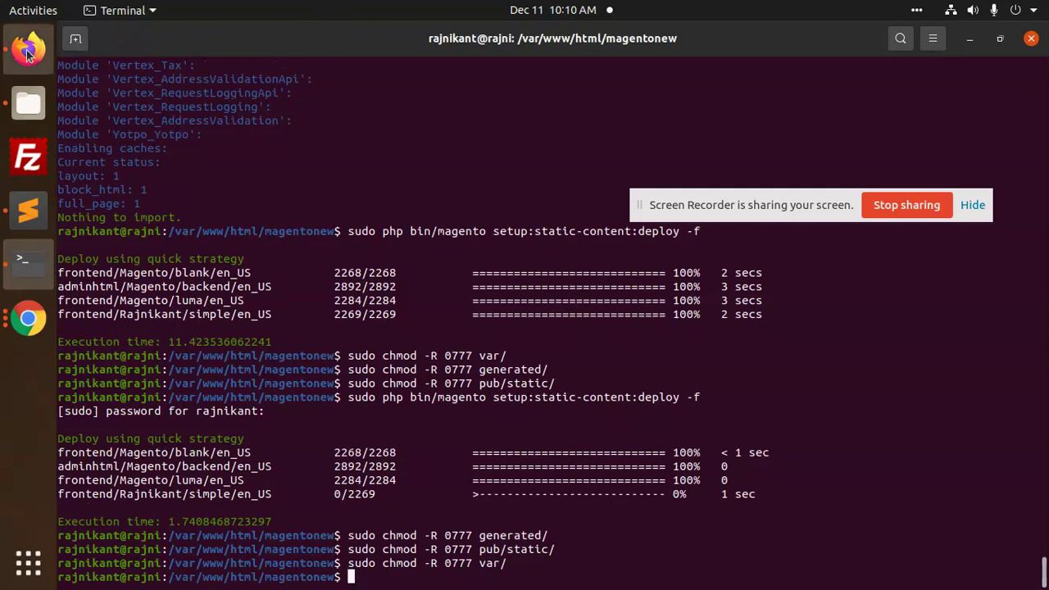
Reload the Women page in Firefox, then recall setup:upgrade in the terminal
click(27, 51)
click(141, 70)
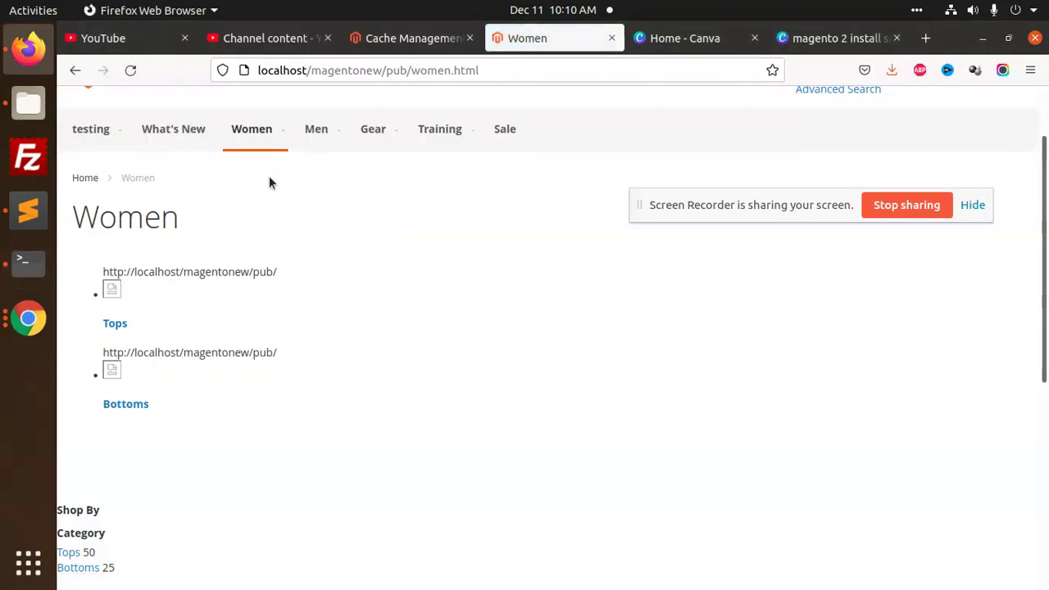
click(127, 71)
key(alt+Tab)
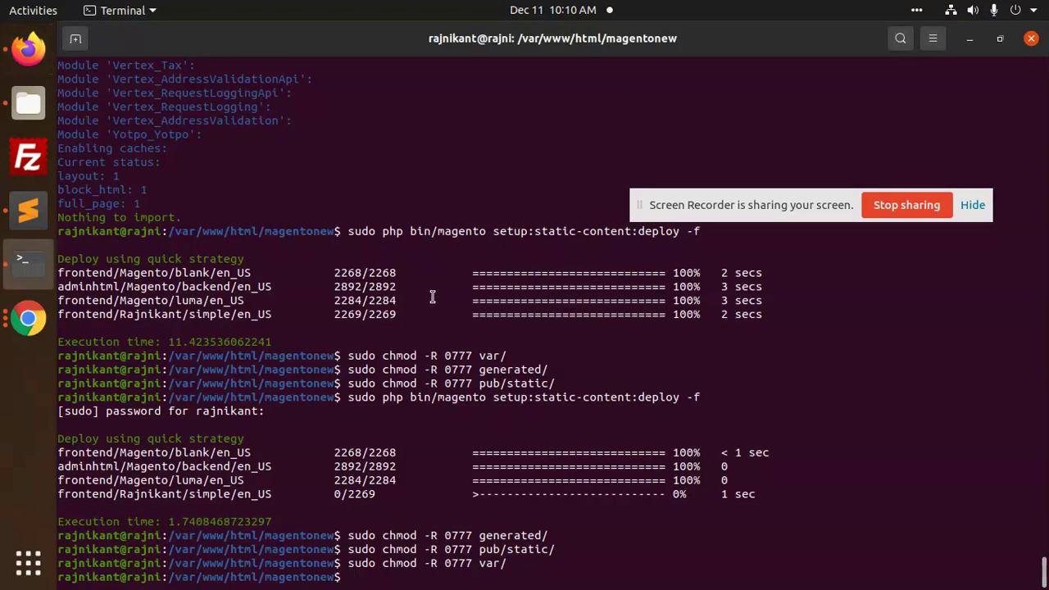
key(Up)
key(Up)
key(Up)
key(Down)
key(Down)
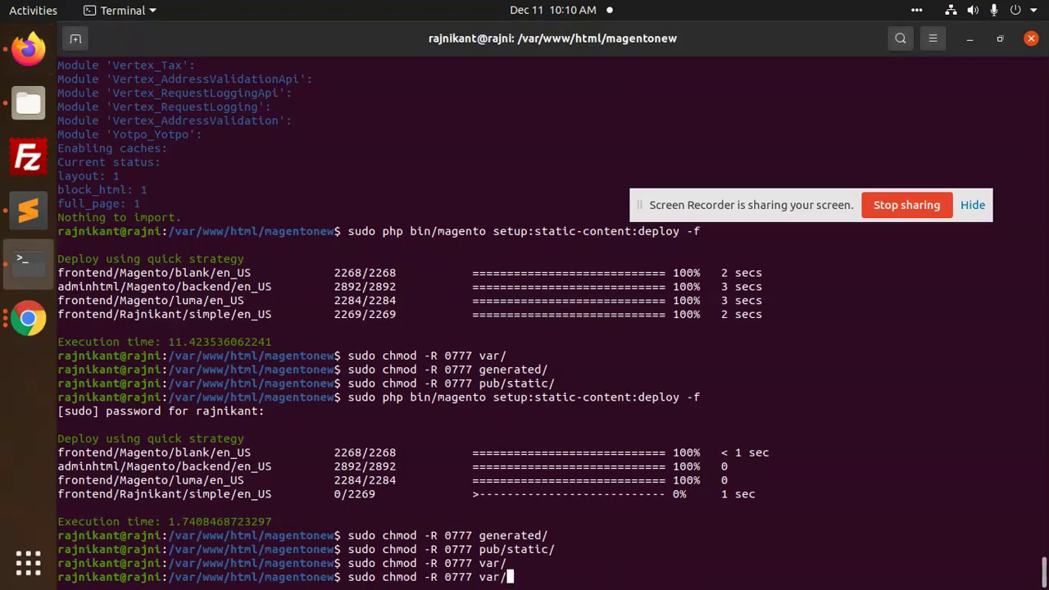
key(Up)
key(Up)
key(Up)
key(Up)
Run setup:upgrade, then rerun setup:static-content:deploy -f
key(Return)
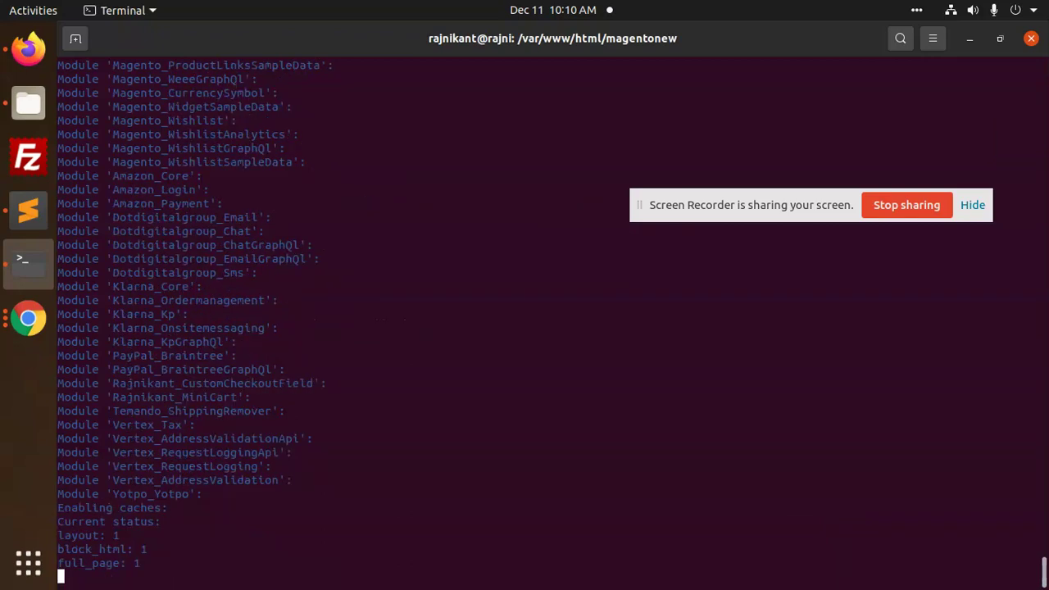
click(972, 10)
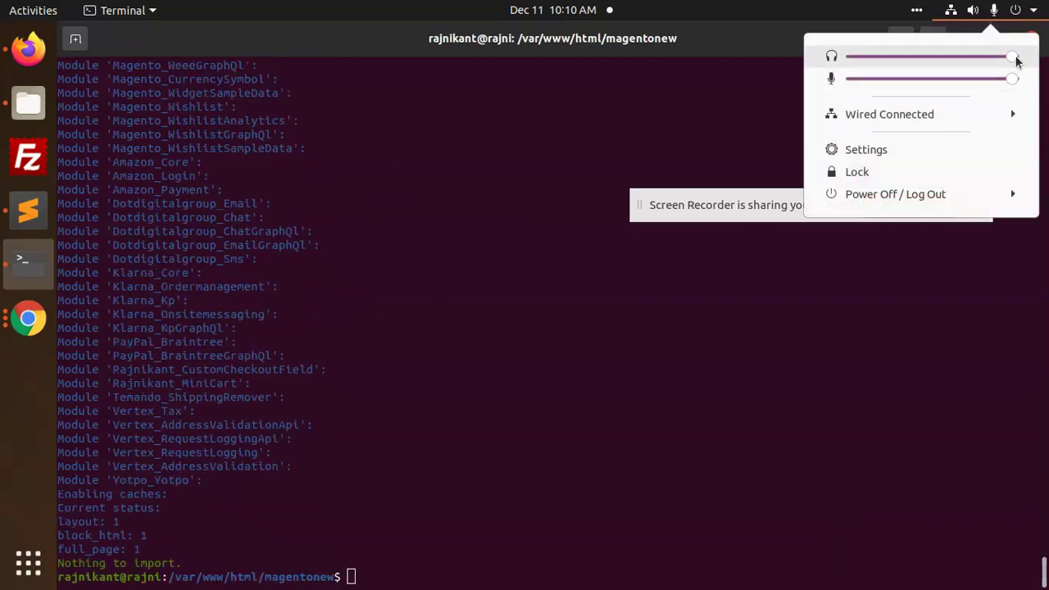
click(899, 7)
key(Up)
key(Up)
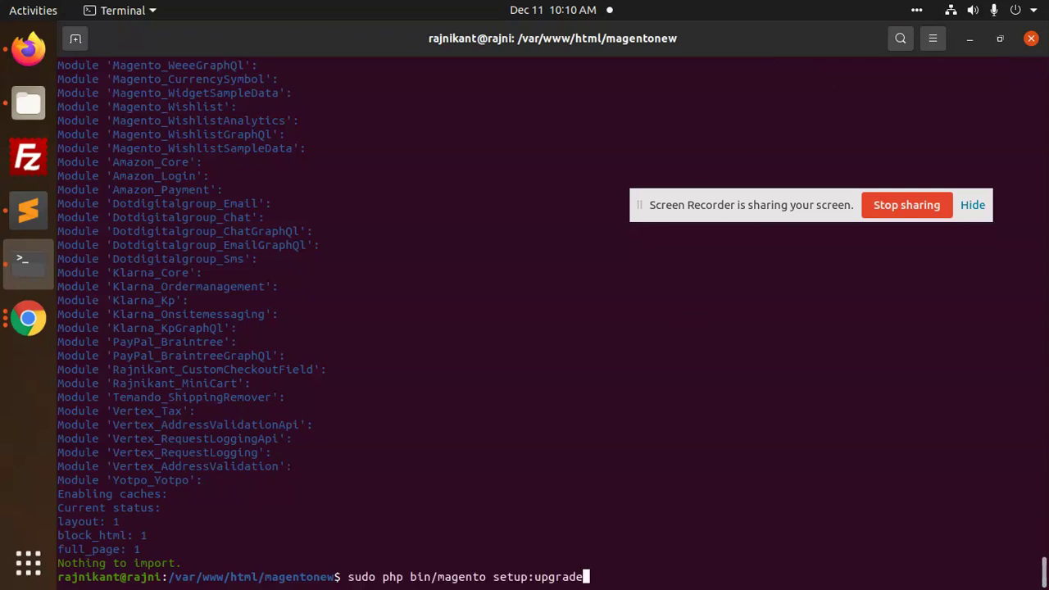
key(Up)
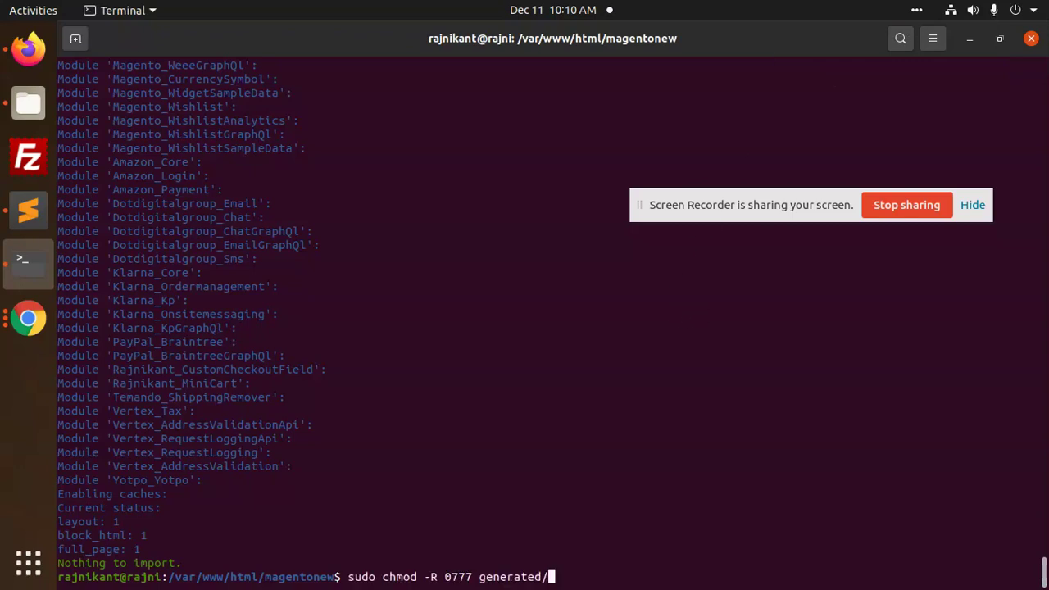
key(Up)
key(Return)
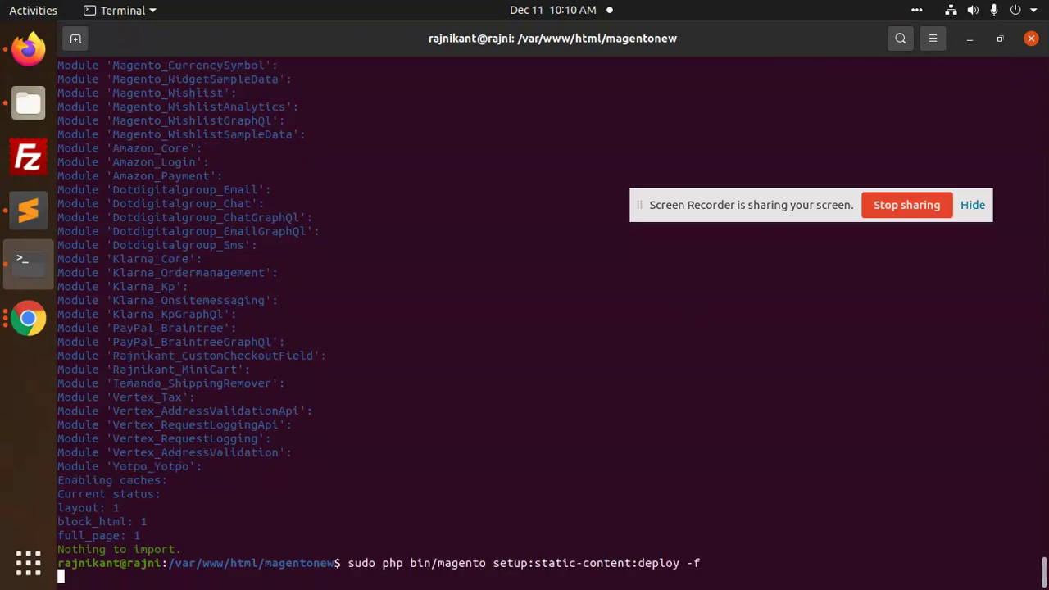
Copy the three chmod commands from the Sublime notes and run them in the terminal
click(28, 211)
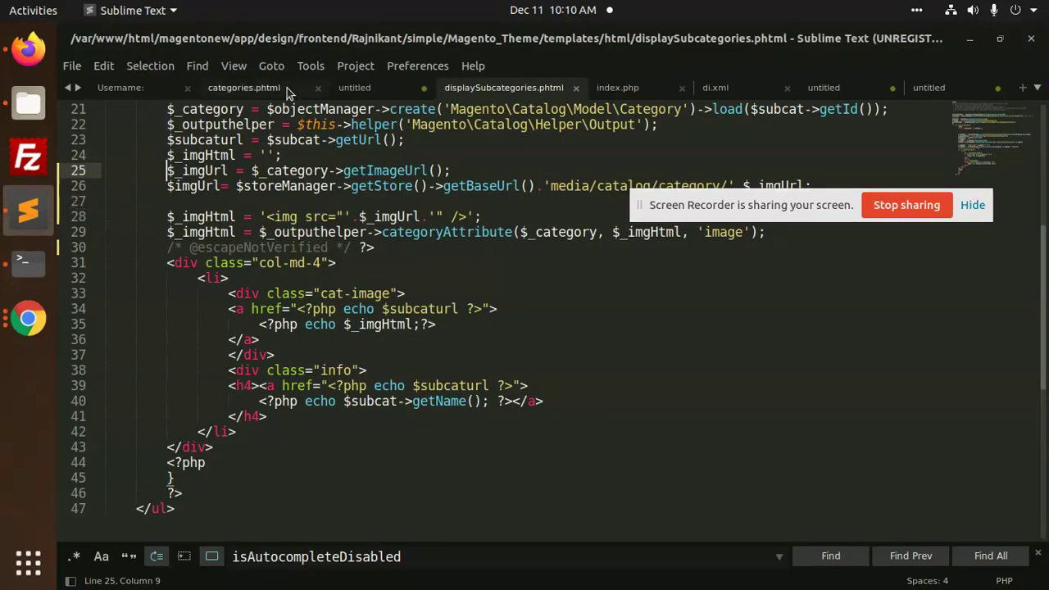
click(354, 87)
drag(365, 236, 103, 202)
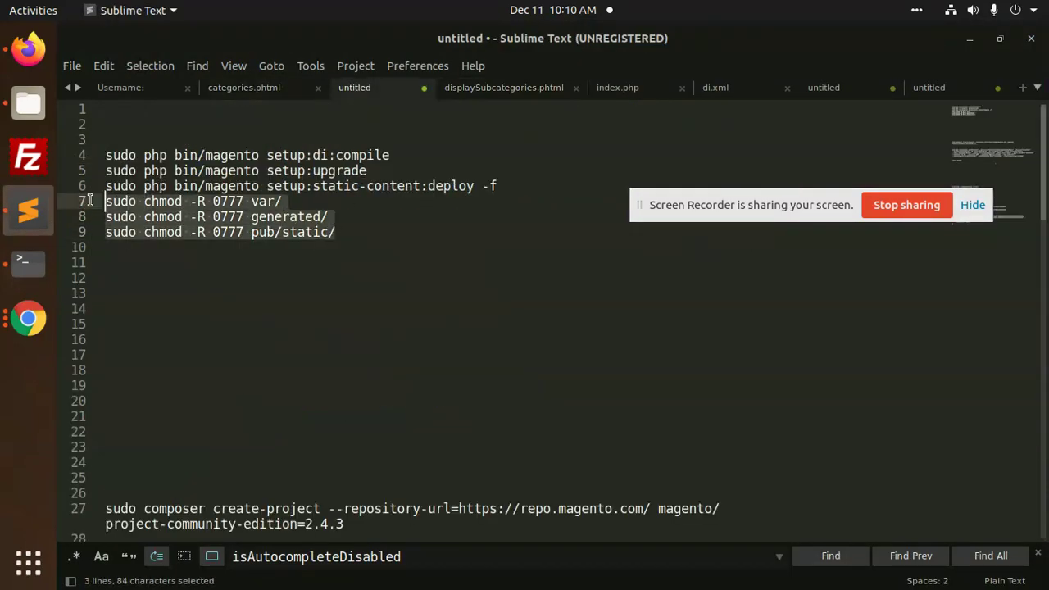
key(ctrl+c)
key(alt+Tab)
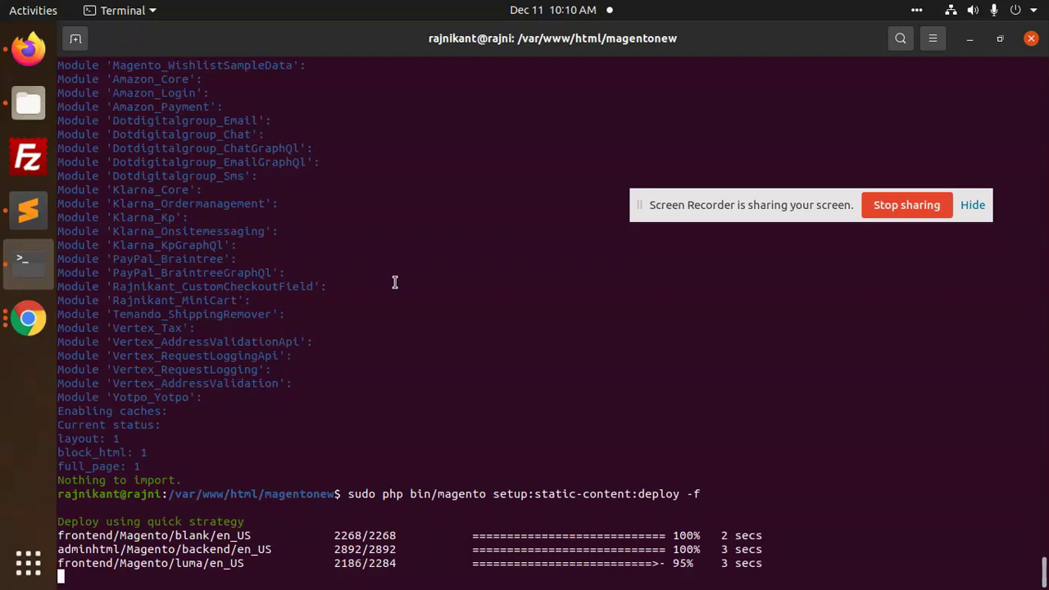
right_click(429, 250)
click(464, 302)
key(Return)
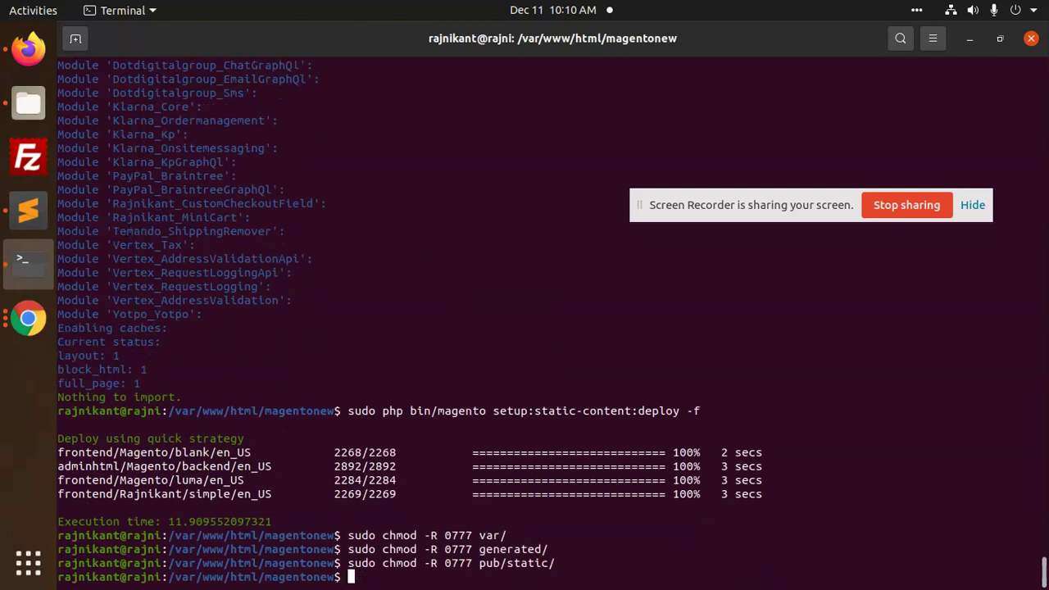
Reload the Women page in Firefox and inspect the Tops image element
click(28, 48)
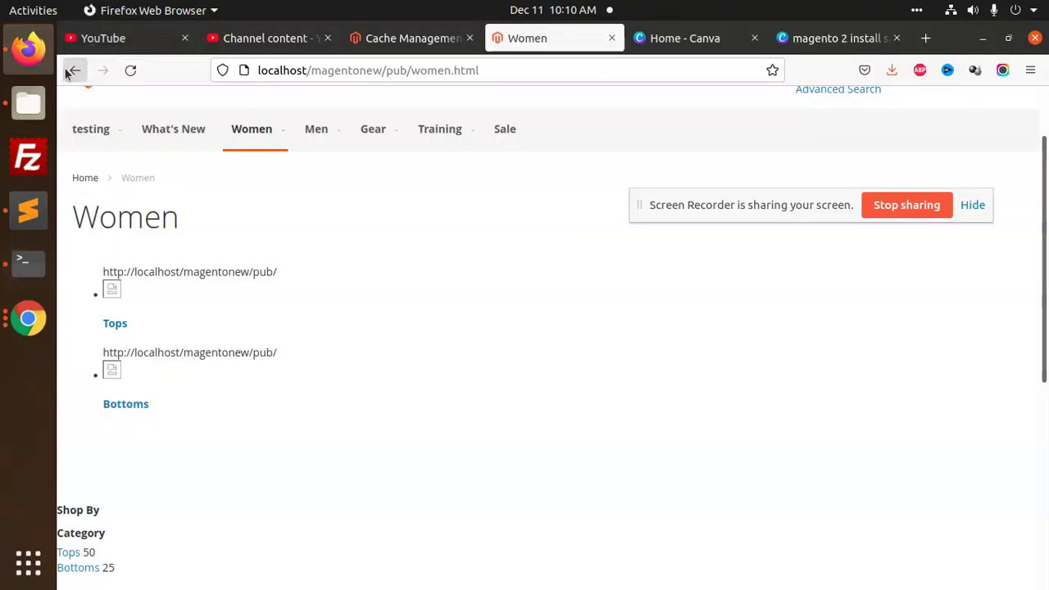
click(129, 69)
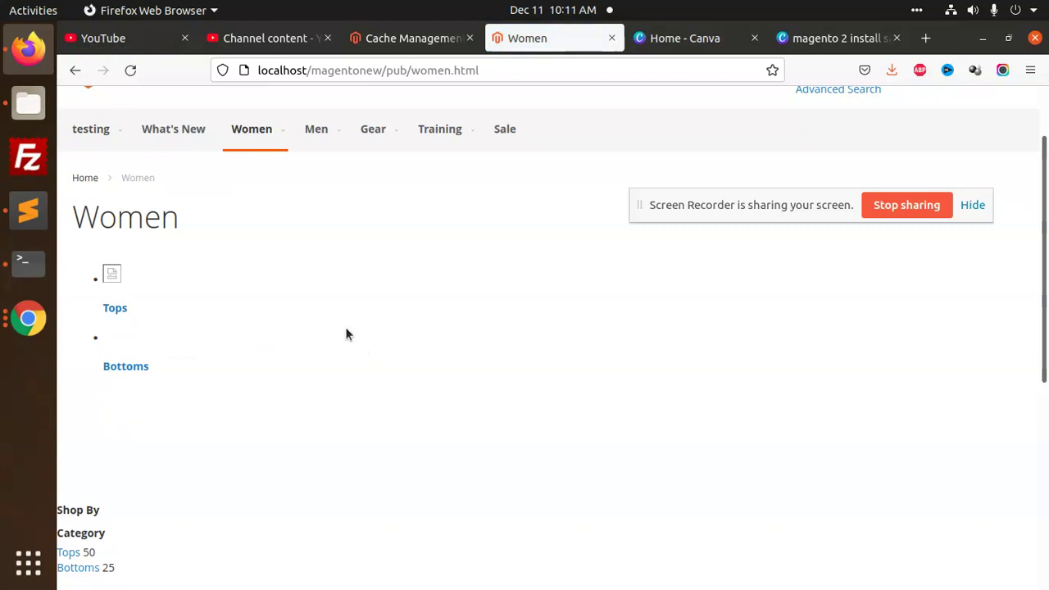
right_click(117, 271)
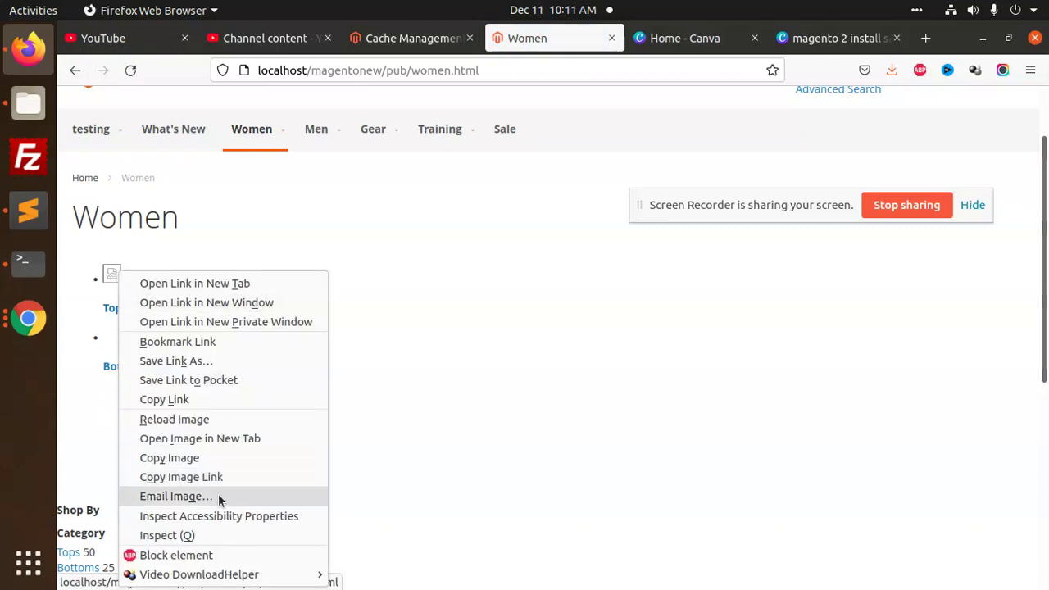
click(188, 535)
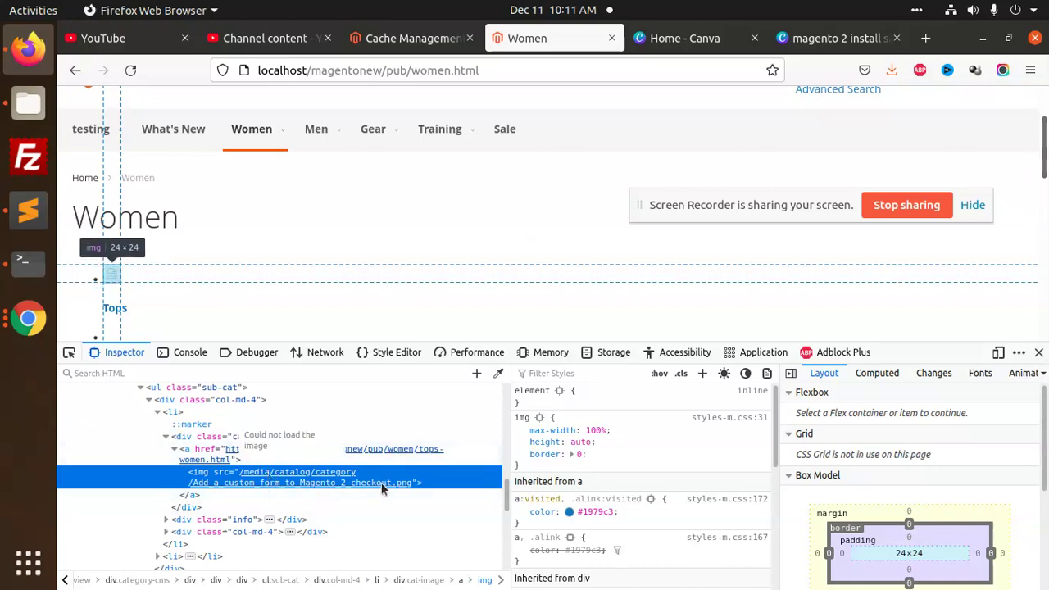
Bring up displaySubcategories.phtml and review storeManager, getStore and _imgUrl on line 26
click(26, 261)
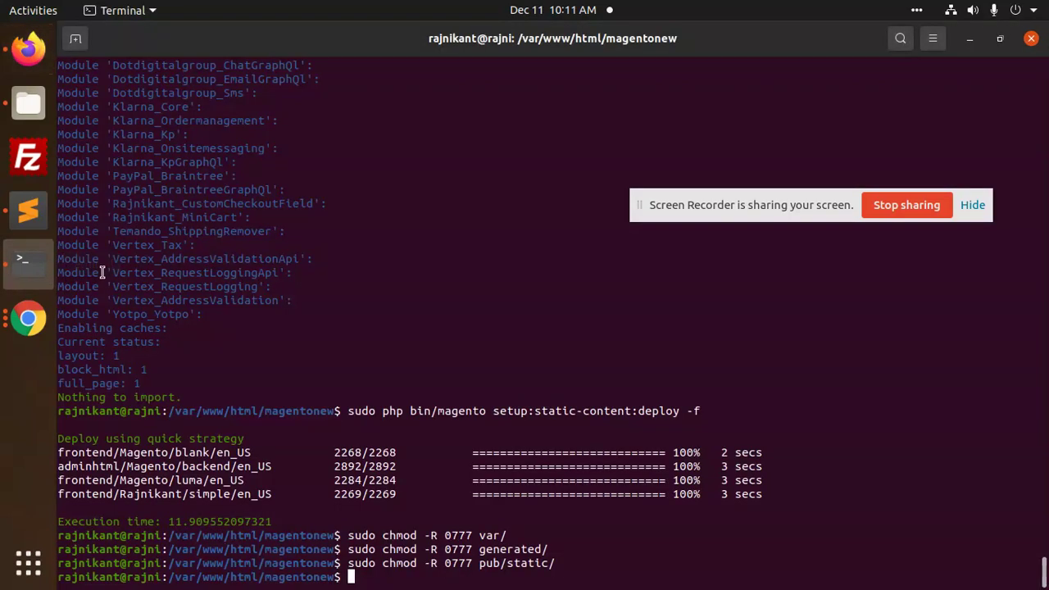
click(4, 209)
click(492, 88)
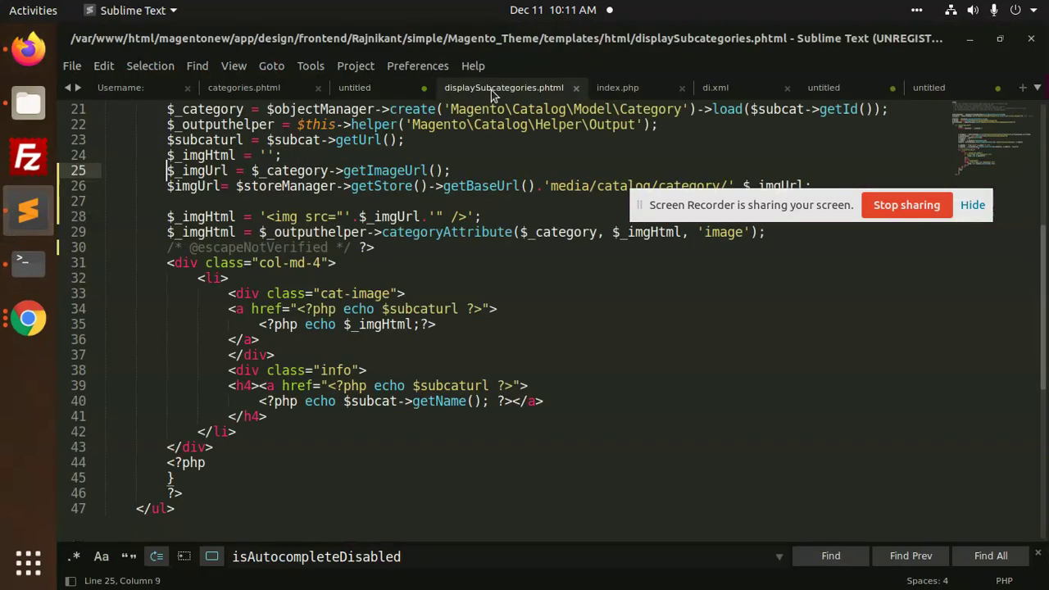
click(334, 187)
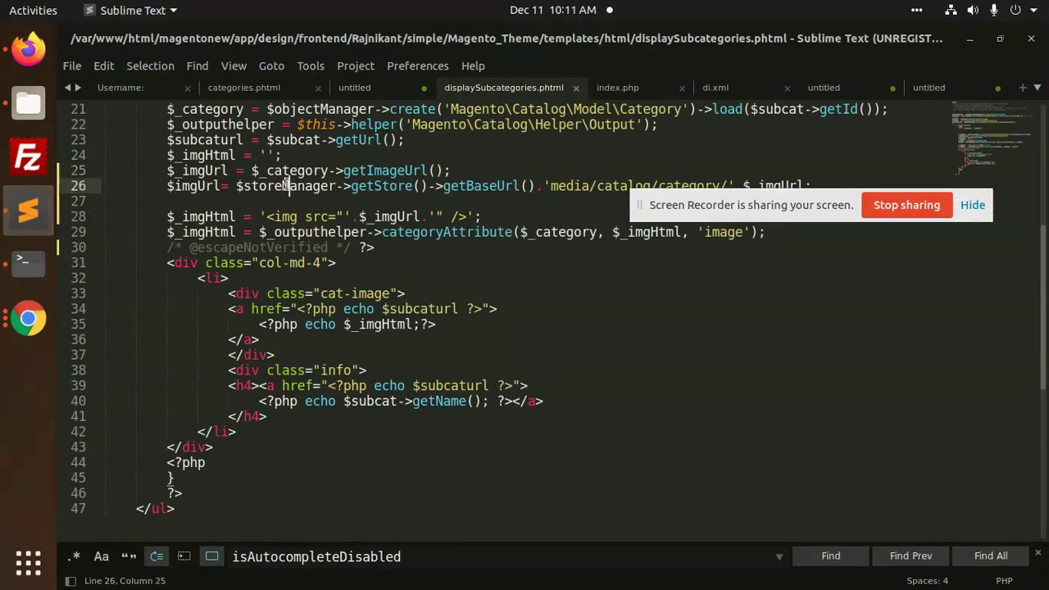
double_click(287, 186)
double_click(378, 186)
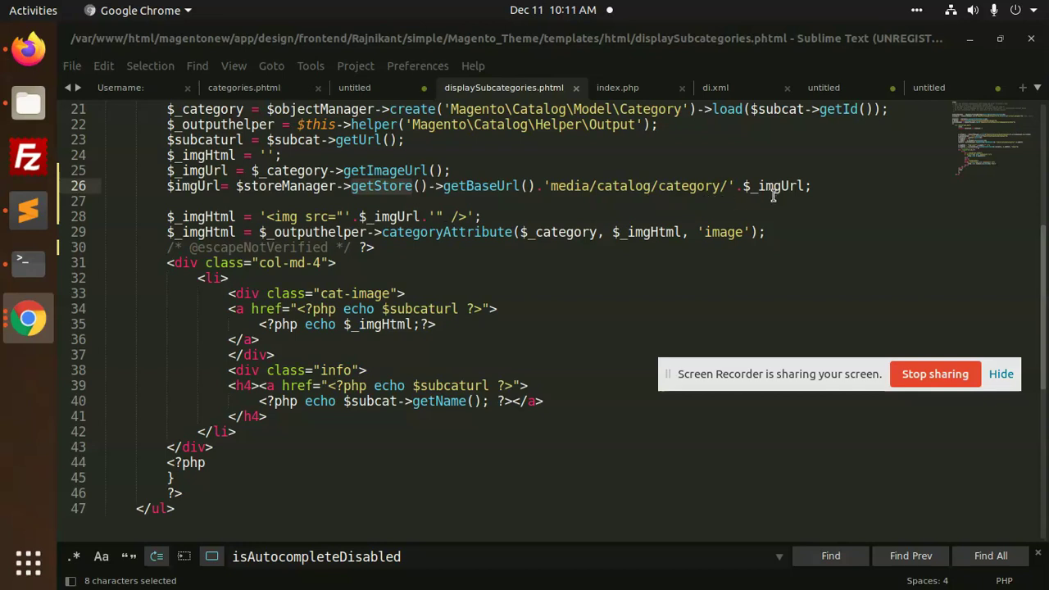
double_click(771, 185)
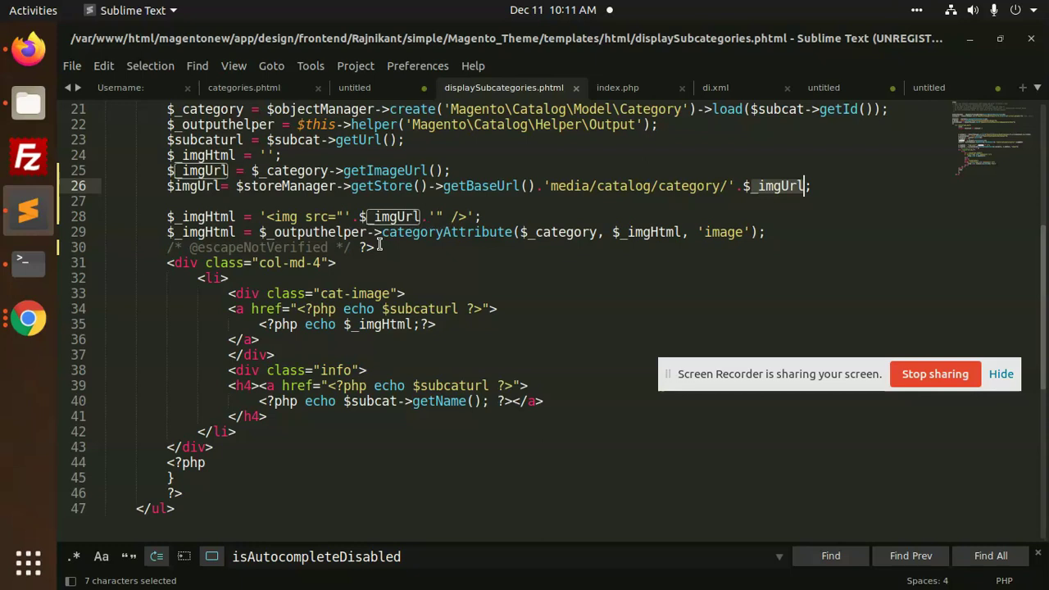
Examine the PHP echo markup on lines 34–35
scroll(364, 291, up, 1)
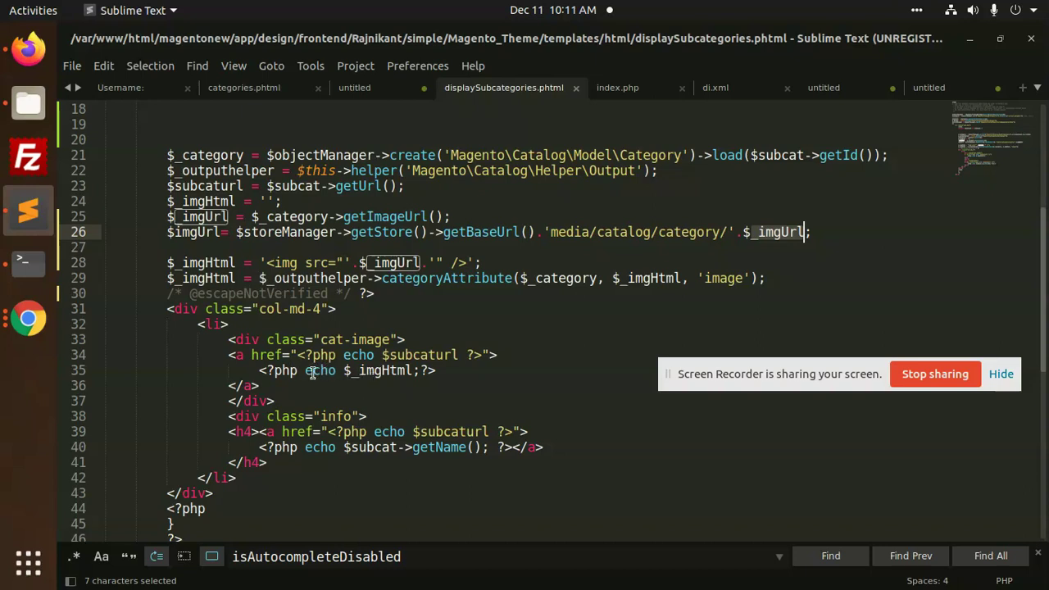
click(254, 370)
drag(253, 370, 336, 370)
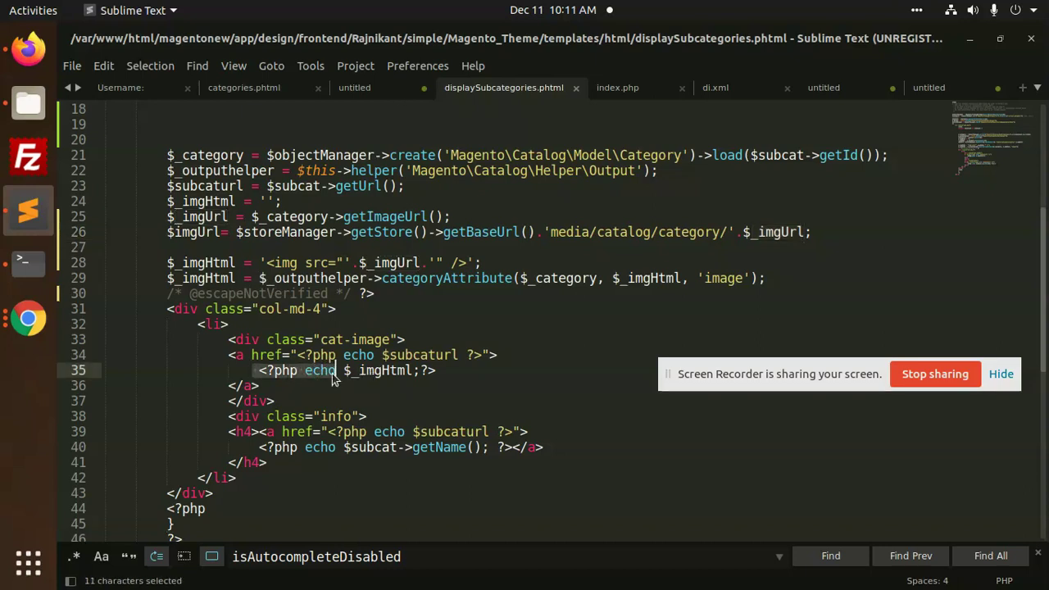
click(306, 370)
click(514, 354)
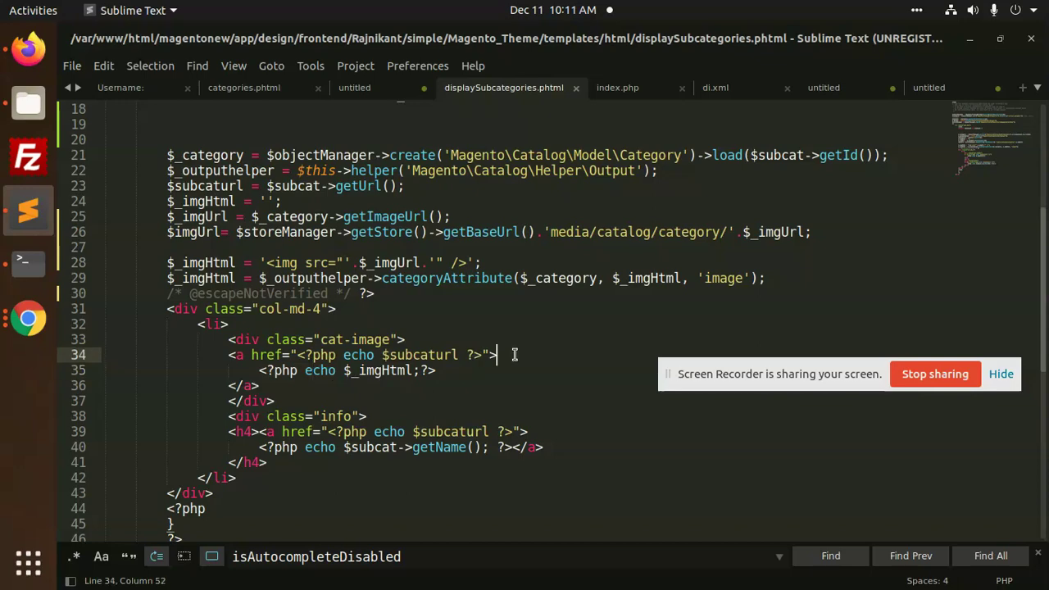
Start a new line inside the link with an img tag and an empty src attribute
key(Return)
text(<>)
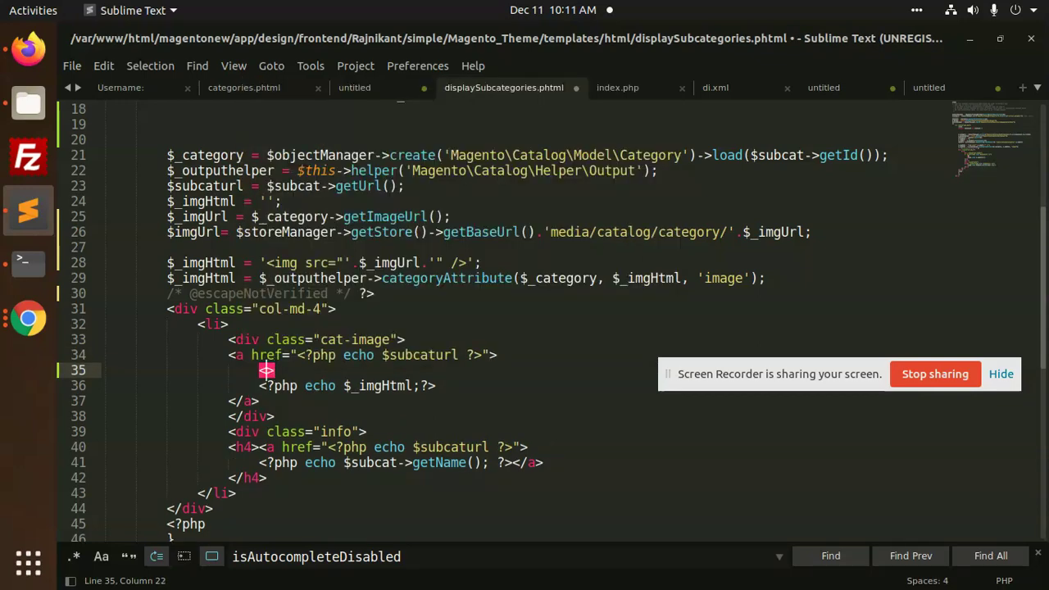
text(img s)
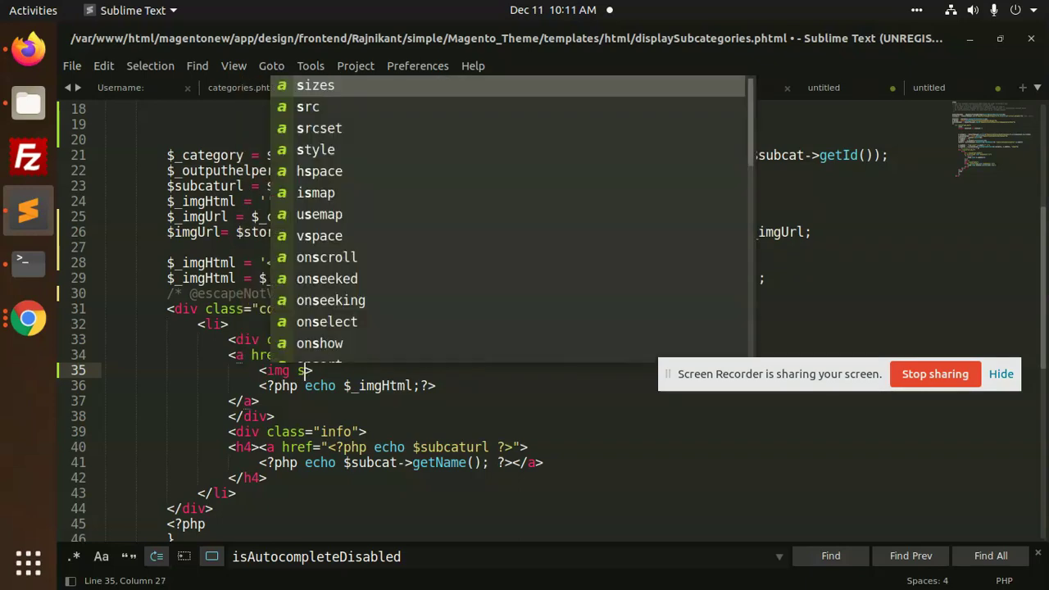
text(rc)
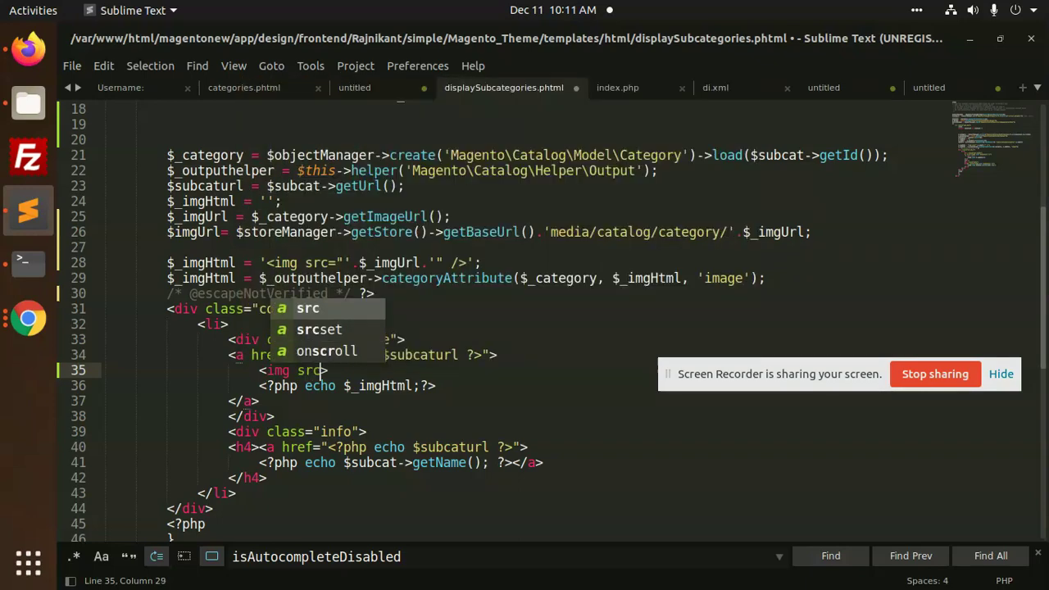
text(")
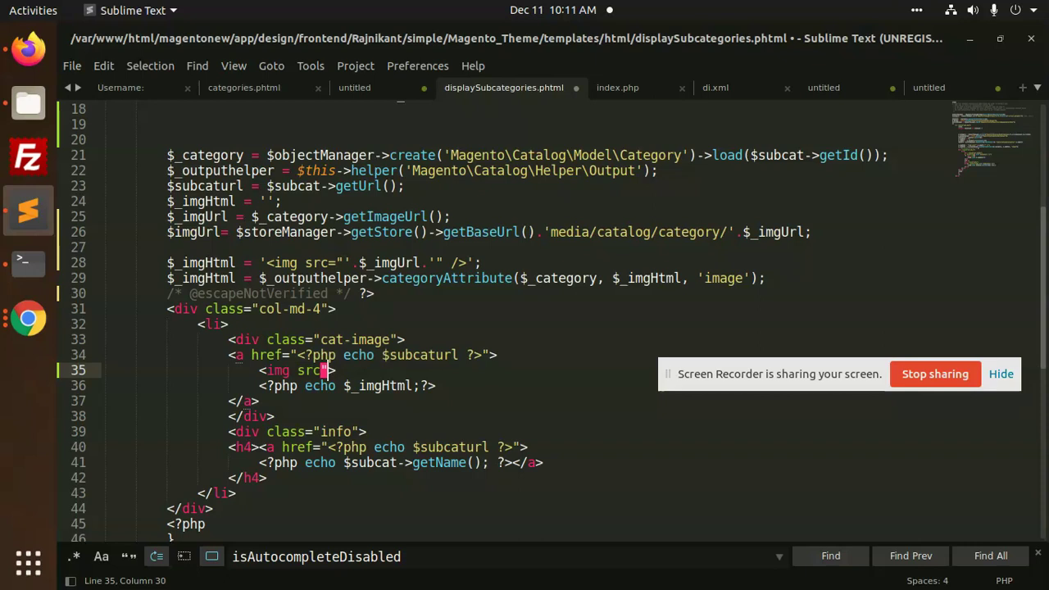
key(BackSpace)
text(="")
Move the image echo statement from line 36 into the img tag's src quotes
drag(359, 263, 418, 263)
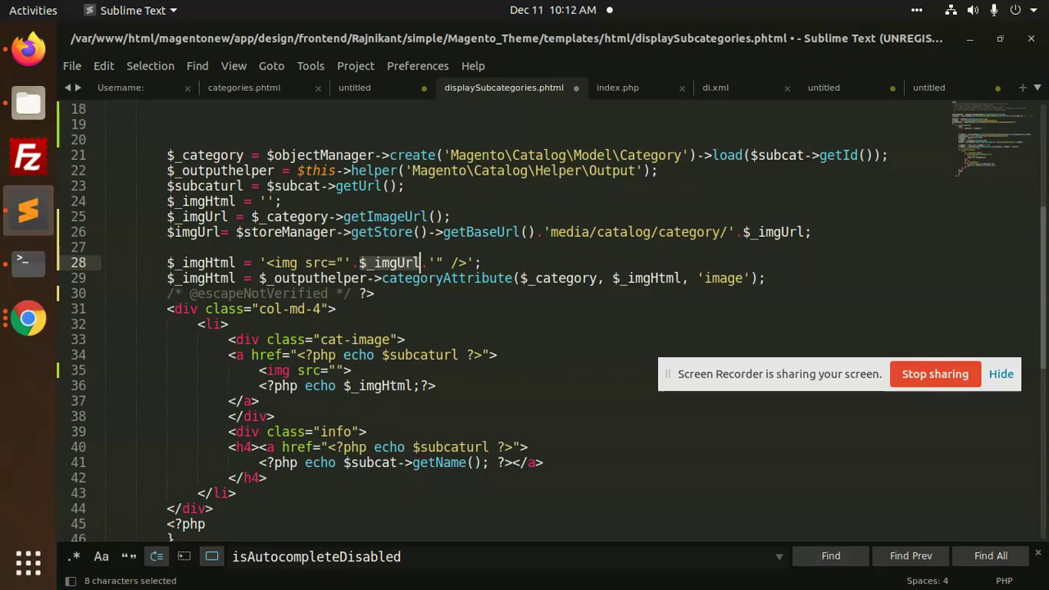
key(ctrl+c)
double_click(197, 233)
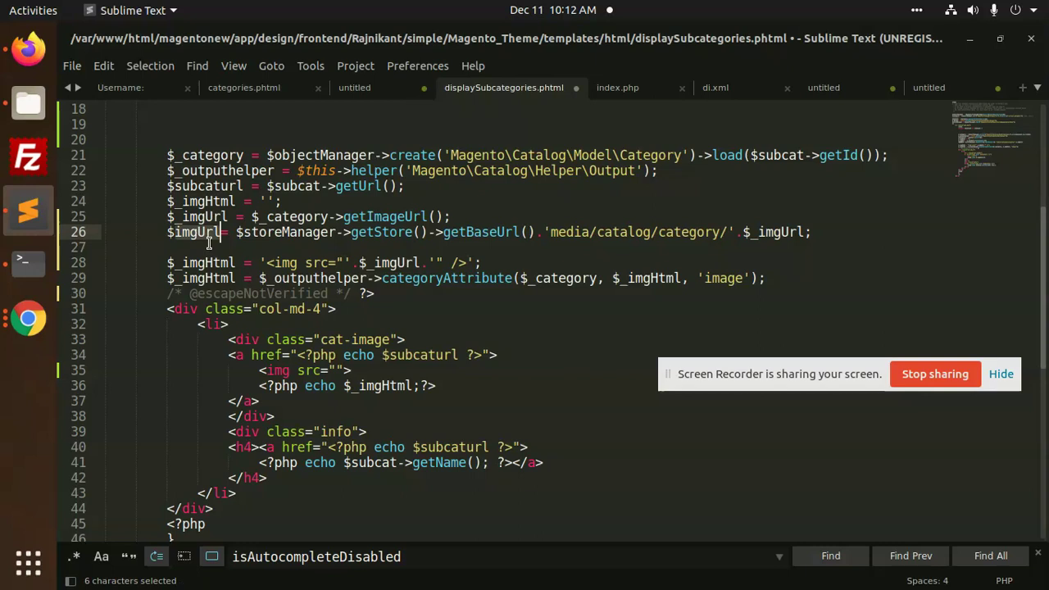
double_click(393, 264)
scroll(392, 270, up, 2)
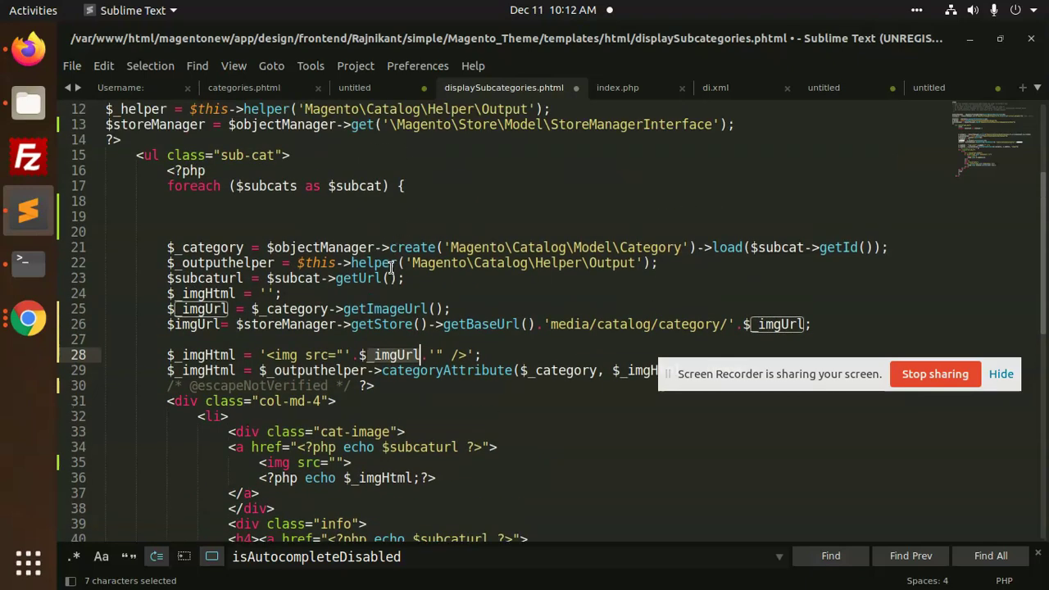
scroll(392, 268, down, 1)
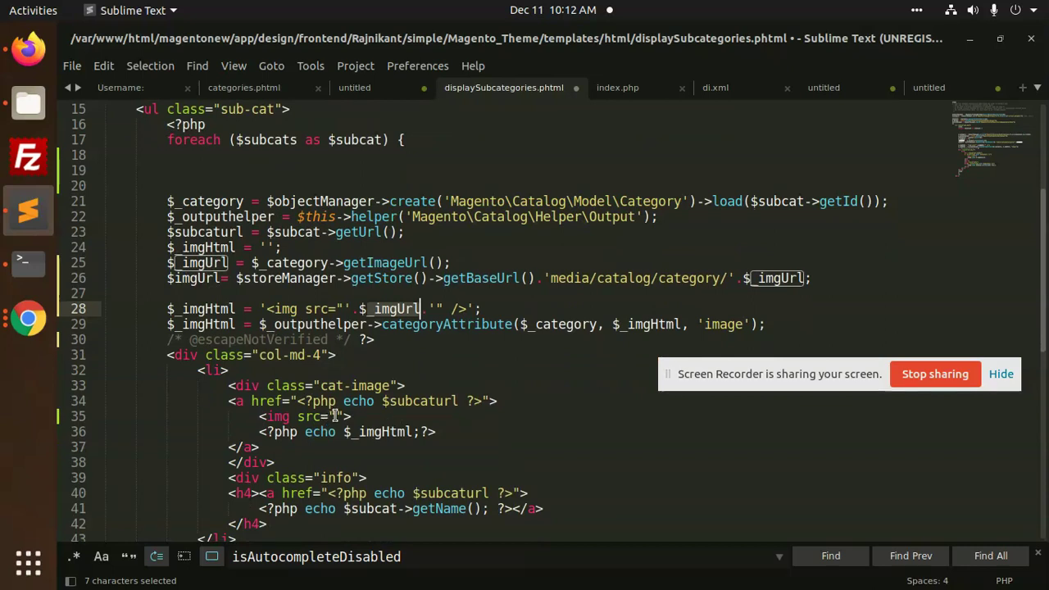
click(334, 416)
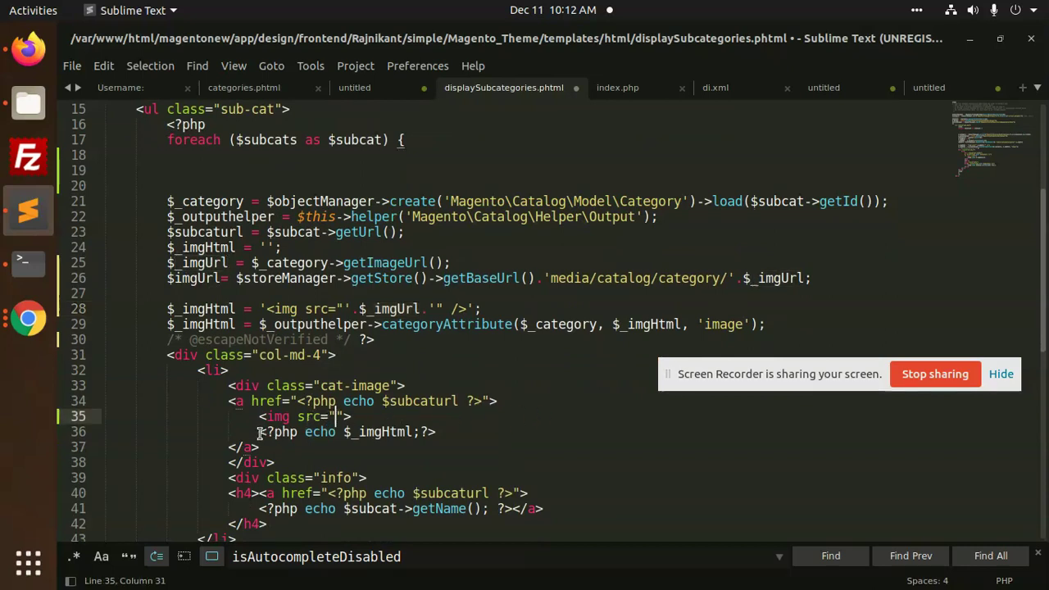
drag(260, 432, 436, 432)
key(ctrl+x)
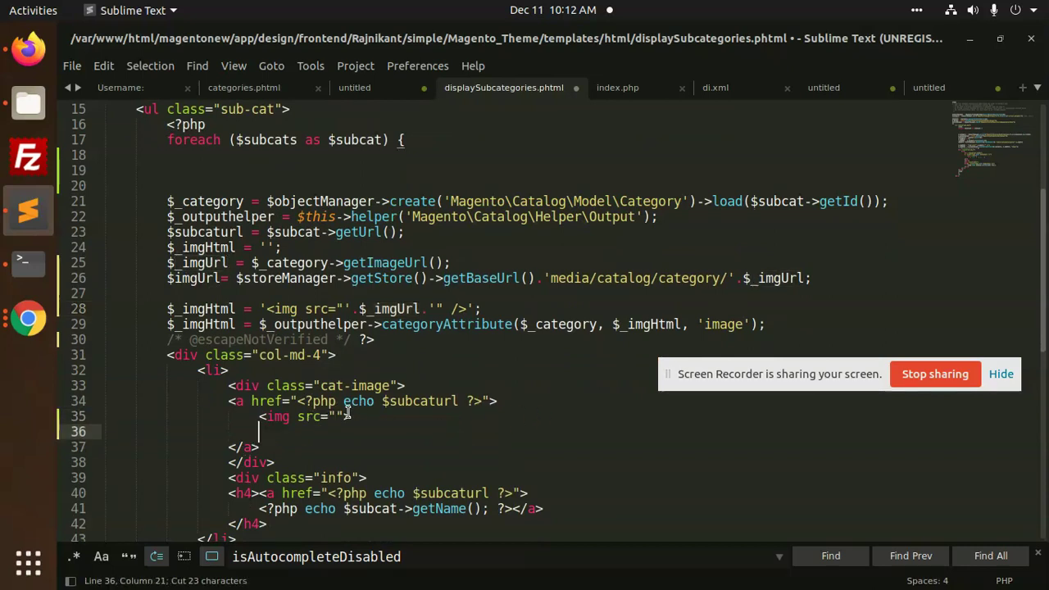
click(336, 416)
key(ctrl+v)
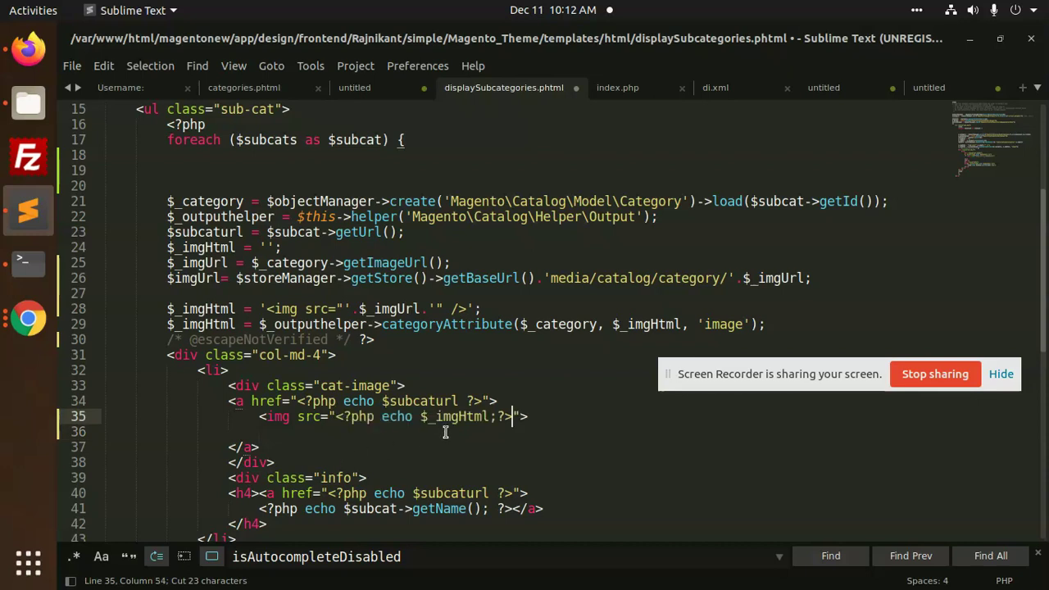
Replace _imgHtml in the image tag with imgUrl and save displaySubcategories.phtml
double_click(200, 263)
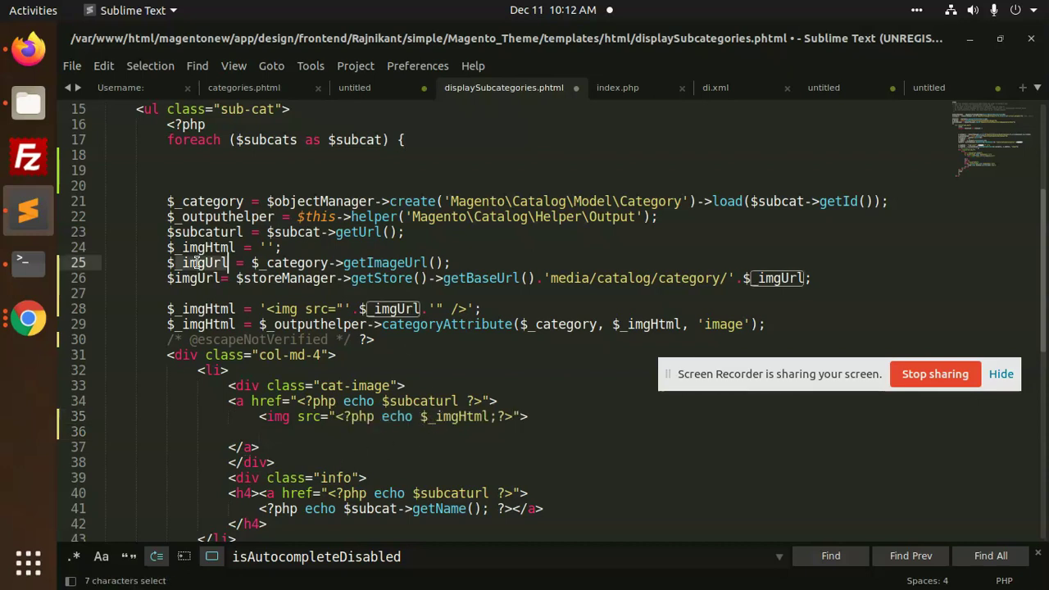
double_click(197, 278)
key(ctrl+c)
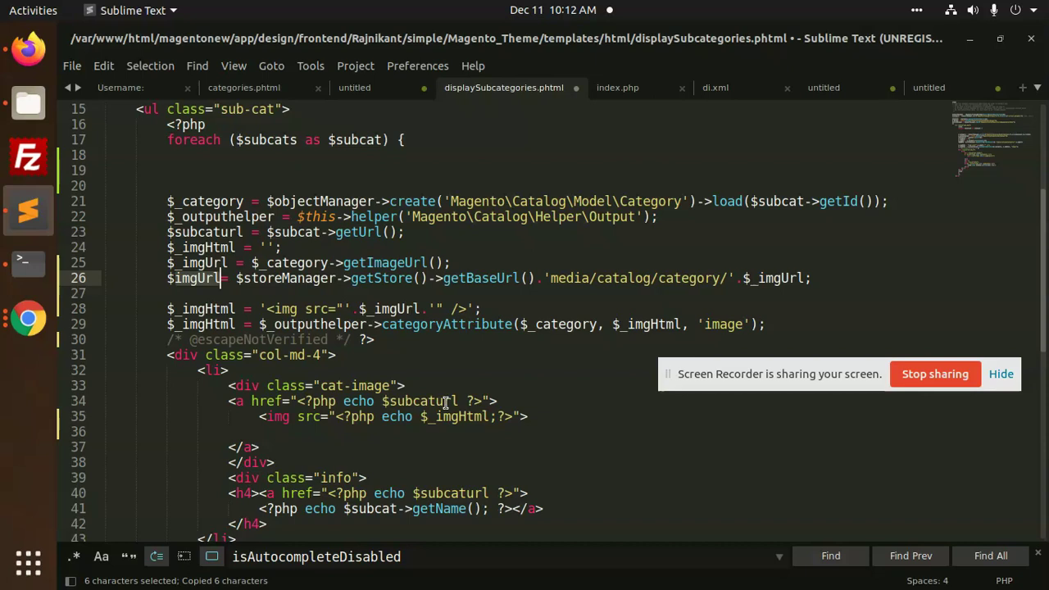
double_click(449, 418)
key(ctrl+v)
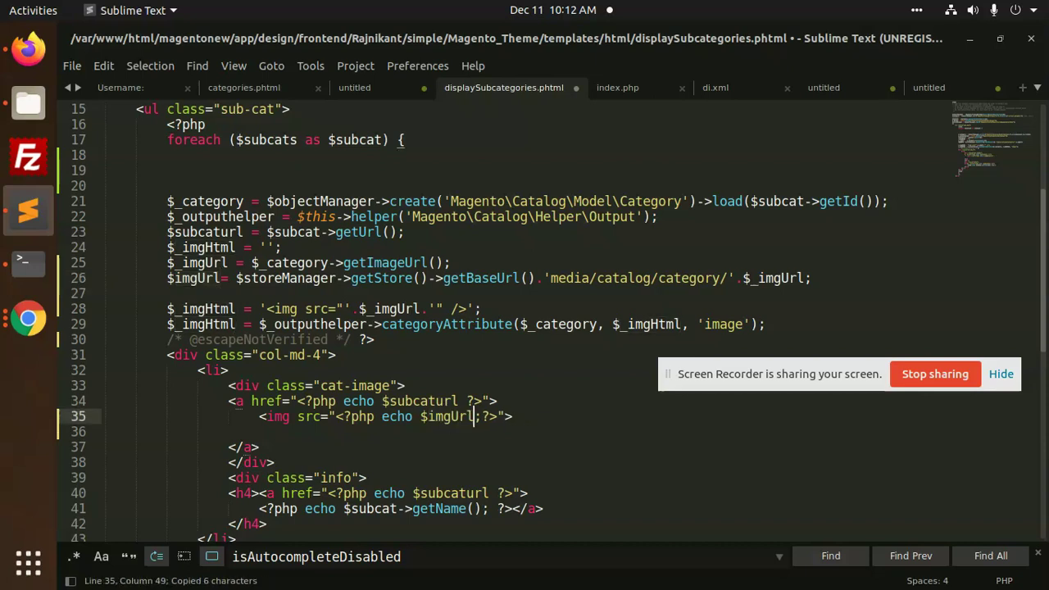
click(386, 437)
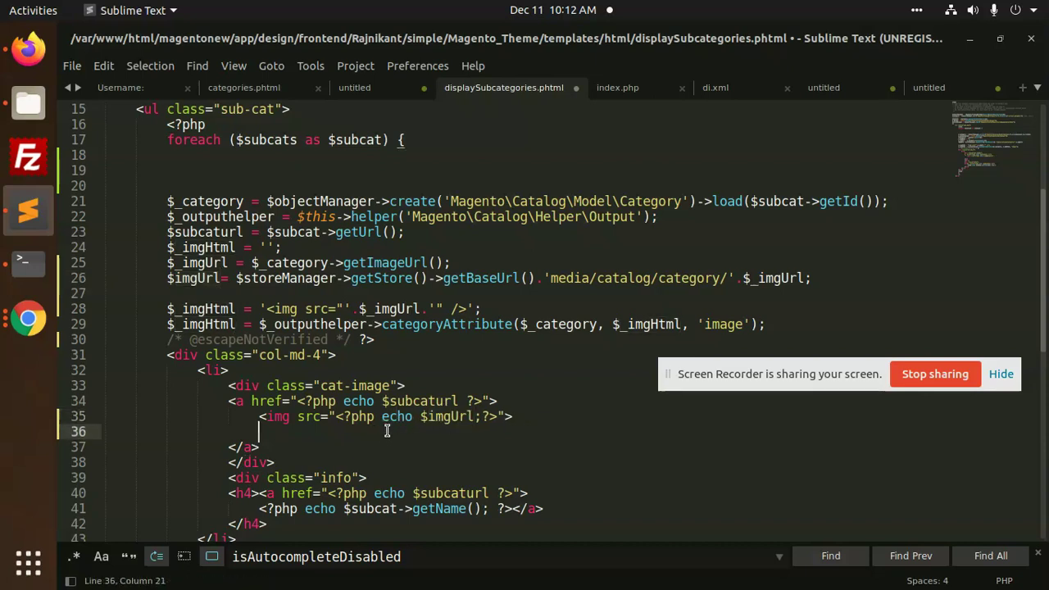
key(ctrl+s)
Rerun Magento setup:upgrade and static-content:deploy -f from shell history
click(31, 266)
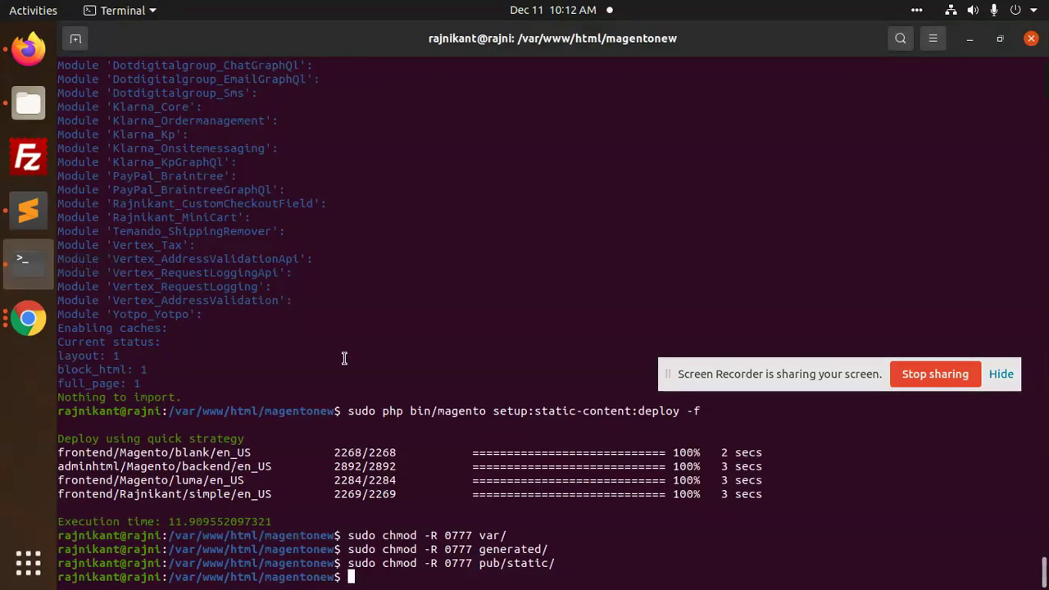
key(Up)
key(Up)
key(Up)
key(Up)
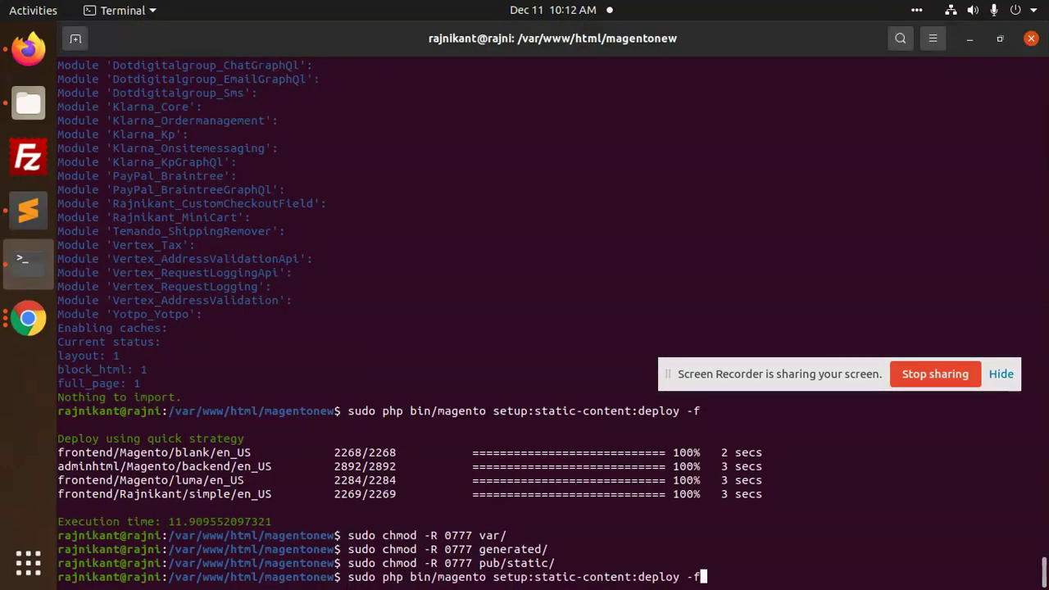
key(Up)
key(Return)
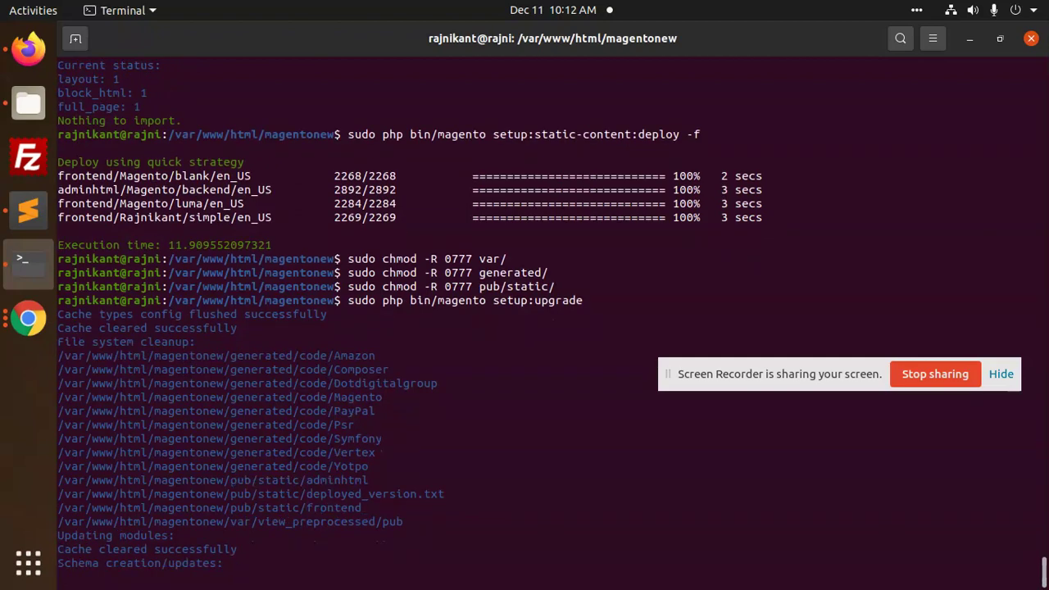
key(Up)
key(Up)
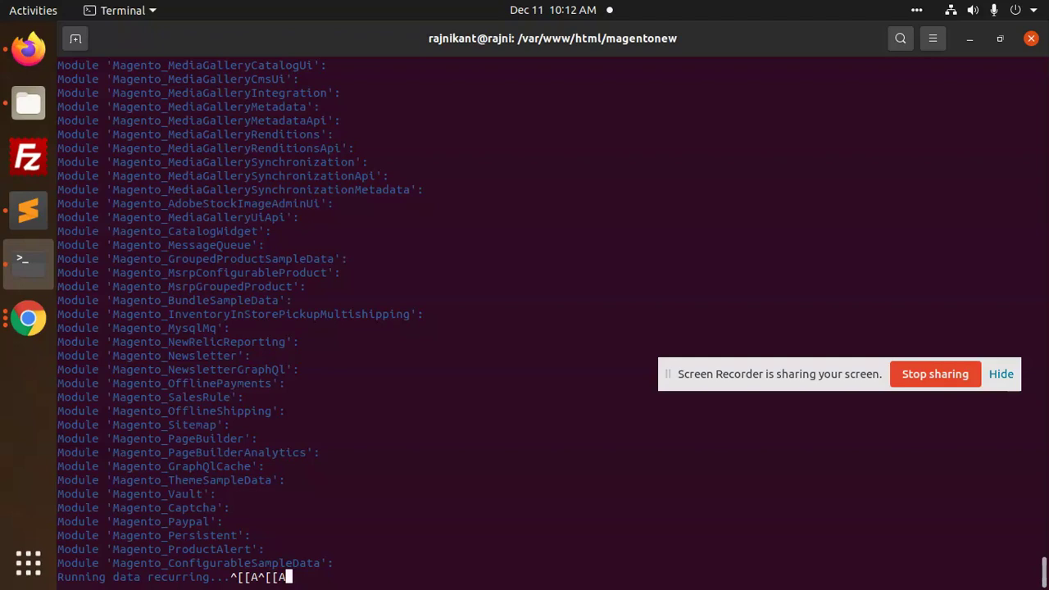
key(Up)
key(Up)
key(Up)
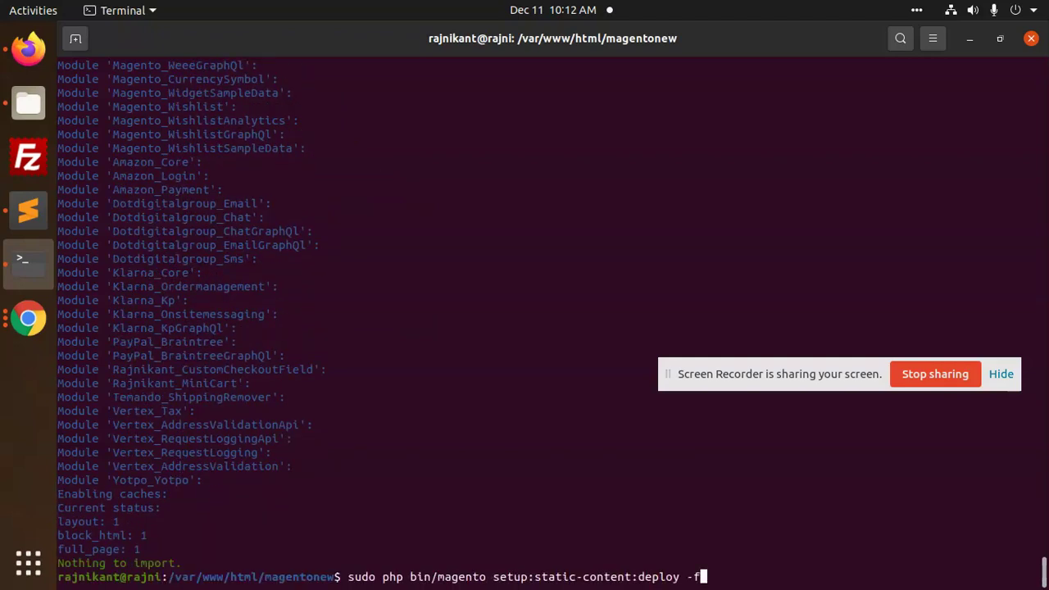
key(Return)
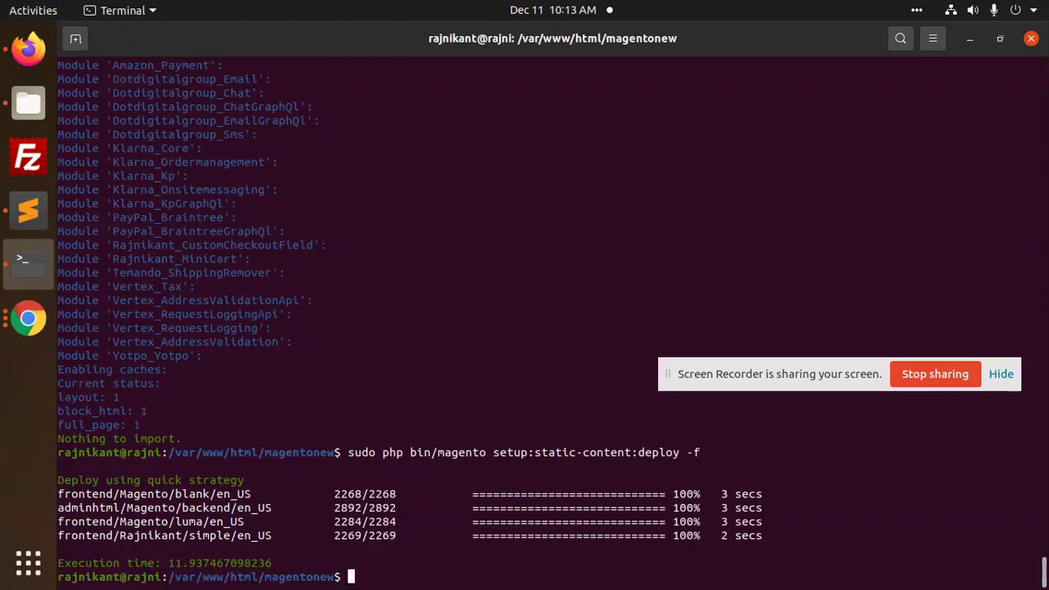
Reset generated/, pub/static/ and var/ to 0777 permissions with chmod -R
key(Up)
key(Up)
key(Up)
key(Return)
key(Up)
key(Up)
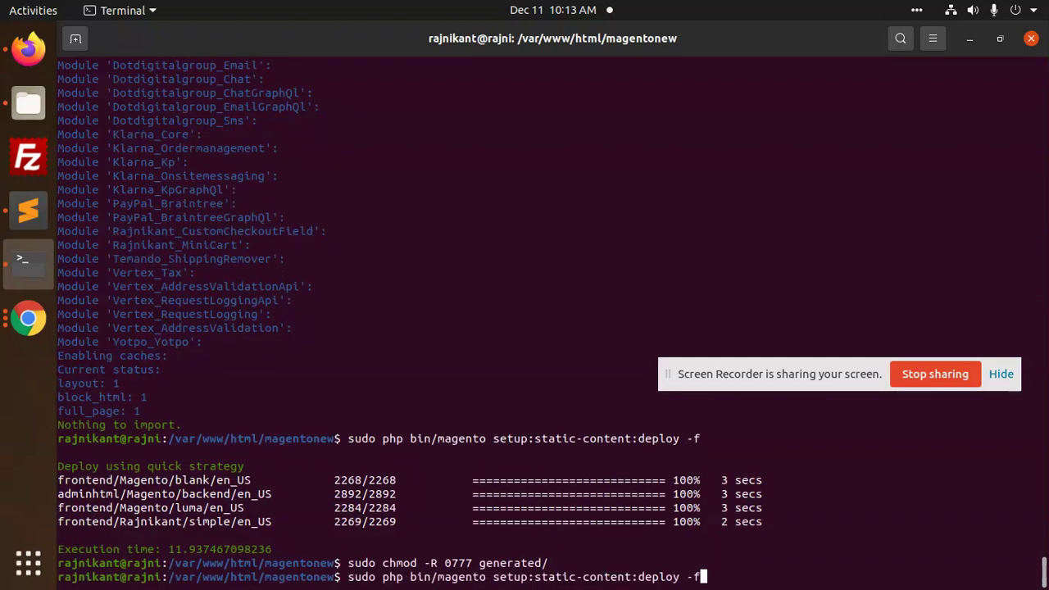
key(Up)
key(Up)
key(Return)
key(Up)
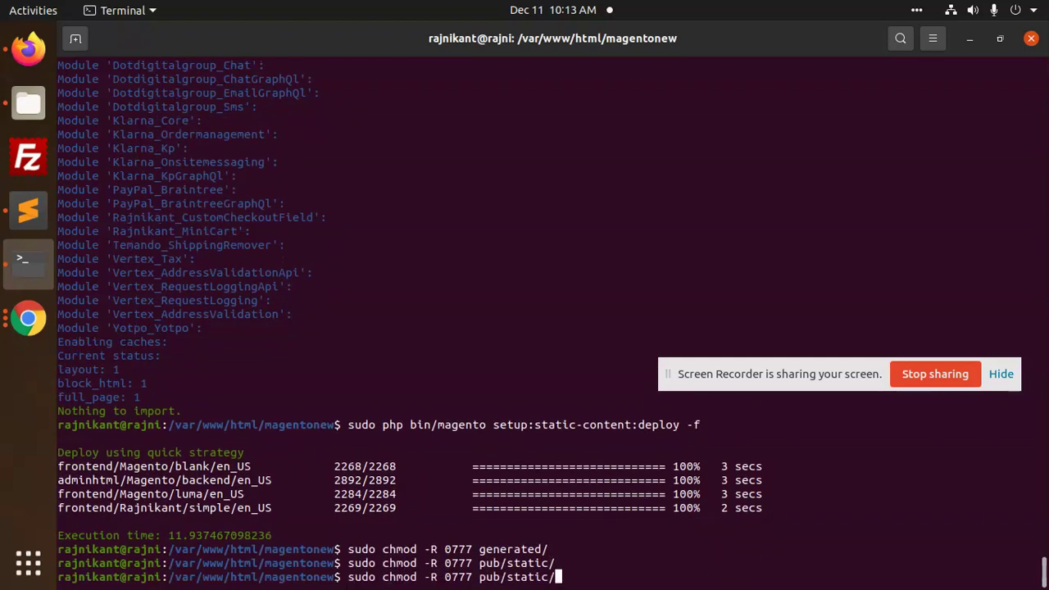
key(Up)
key(Up)
key(Up)
key(Down)
key(Down)
key(Down)
key(Up)
key(Up)
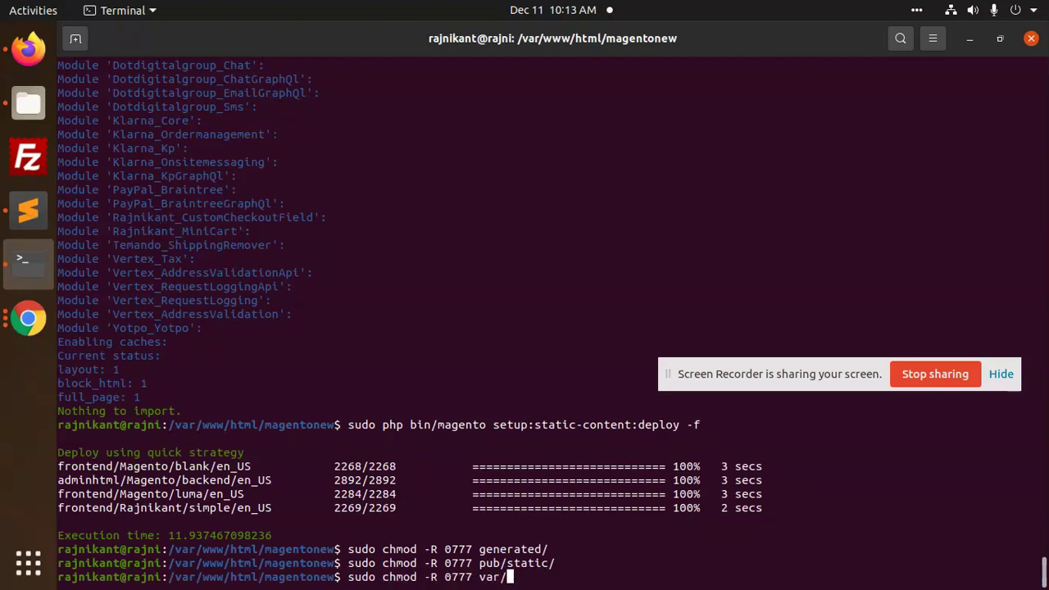
key(Return)
Reload the Women page in Firefox and examine the 262×262 category image above Tops
click(28, 47)
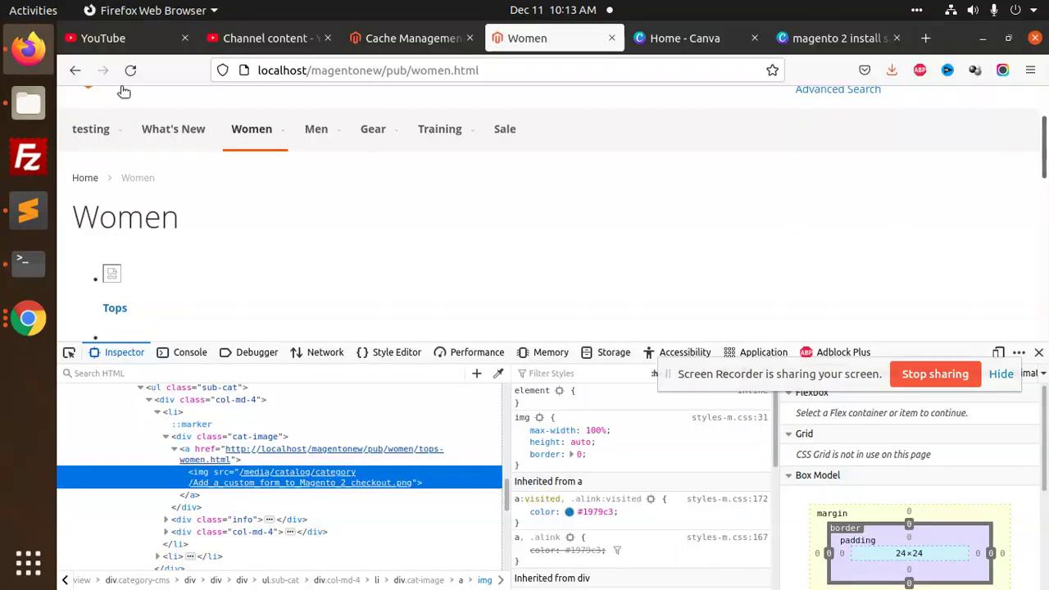
click(130, 69)
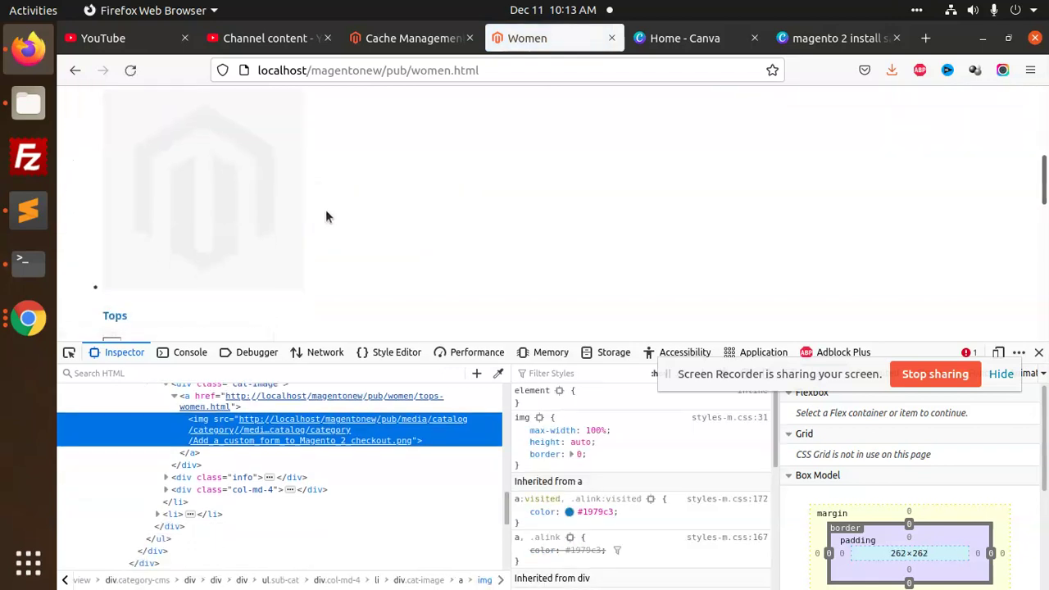
scroll(337, 194, down, 2)
scroll(266, 218, down, 2)
scroll(254, 212, up, 6)
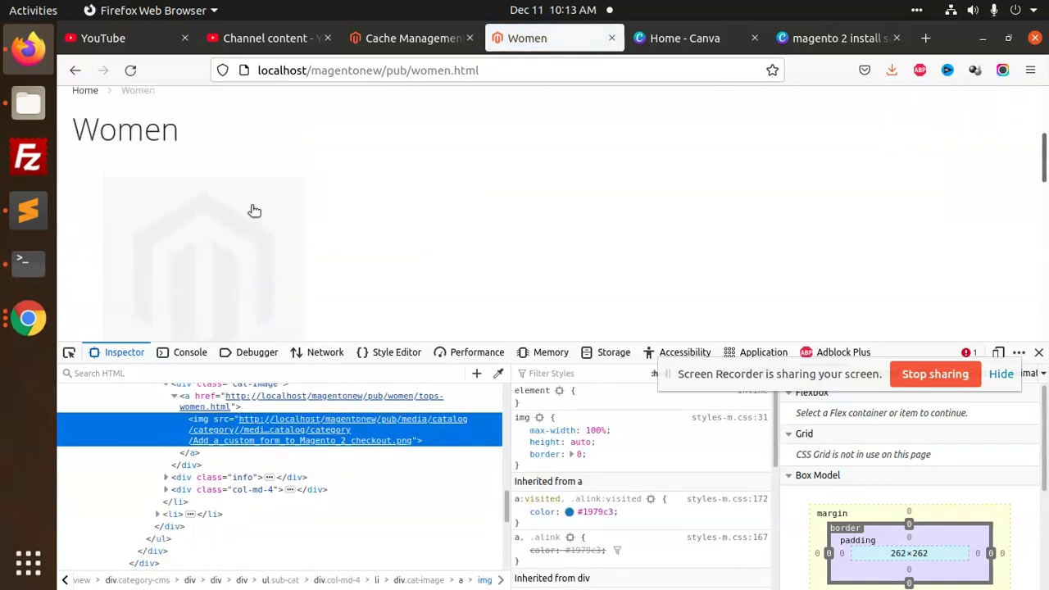
scroll(250, 211, down, 2)
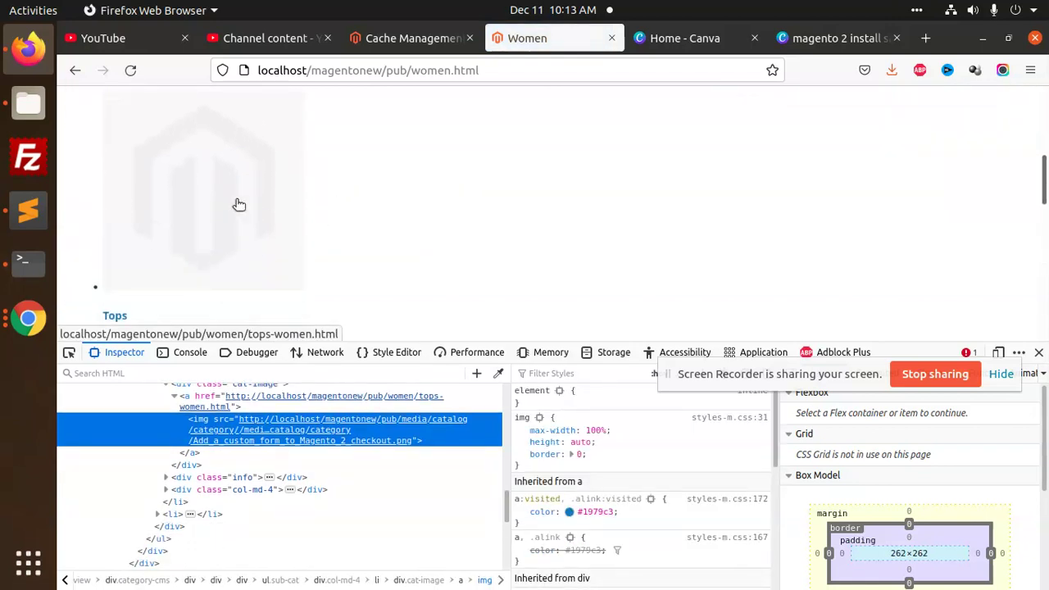
mouse_move(460, 425)
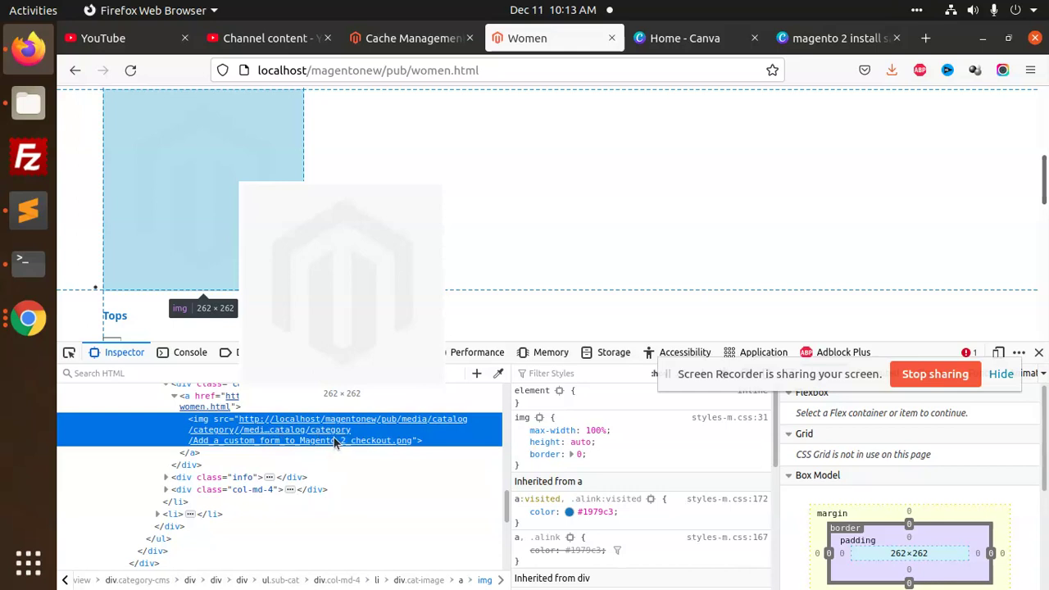
Open the Tops category image link in a new tab
scroll(332, 440, up, 3)
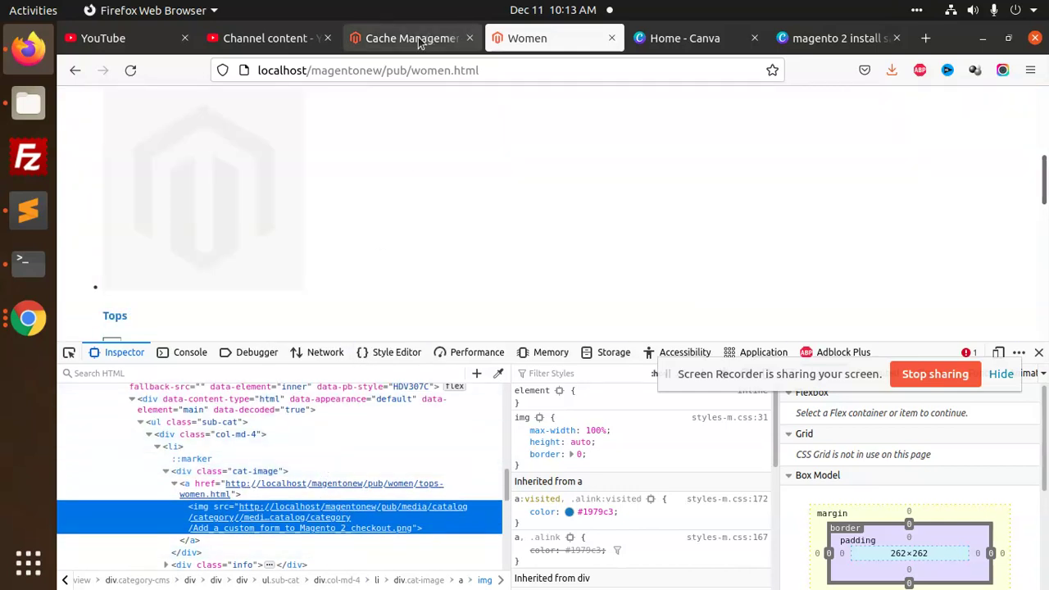
scroll(352, 209, up, 2)
scroll(312, 213, down, 1)
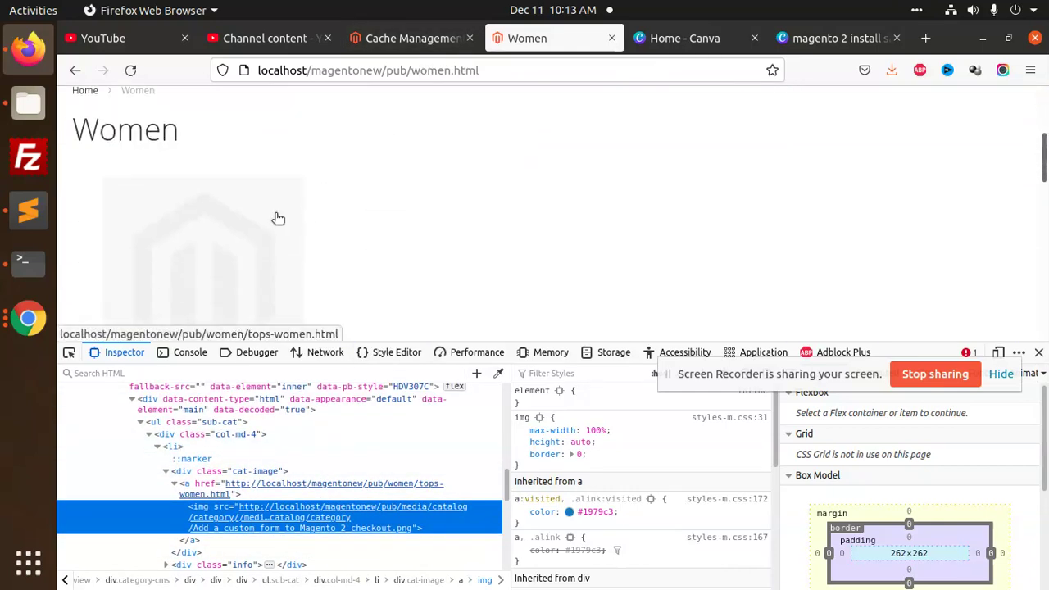
middle_click(202, 230)
Open the Tops page's red custom-form banner PNG in its own tab and view it
click(578, 37)
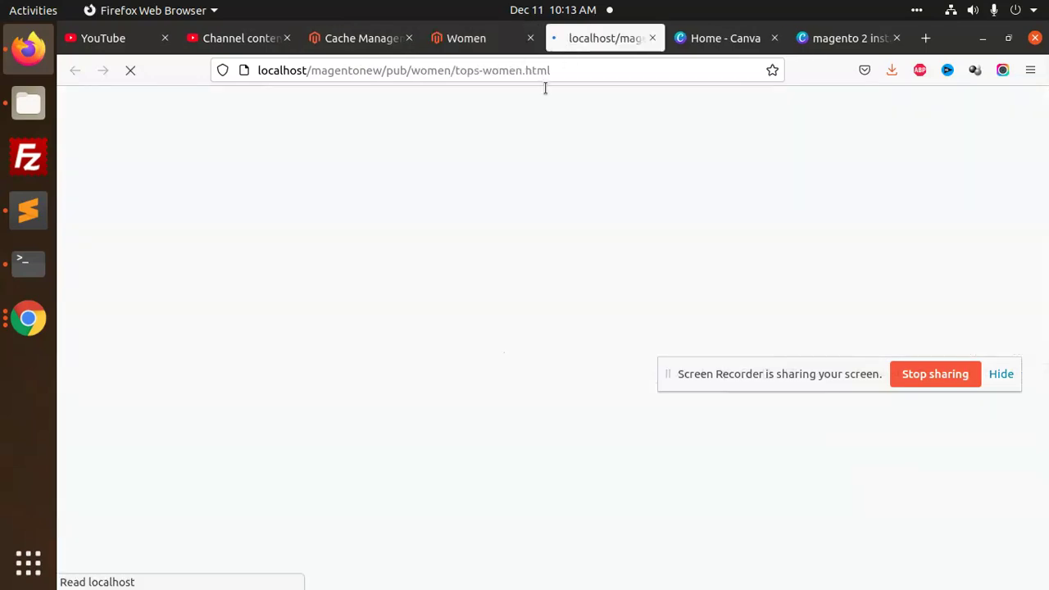
scroll(426, 240, down, 3)
right_click(390, 237)
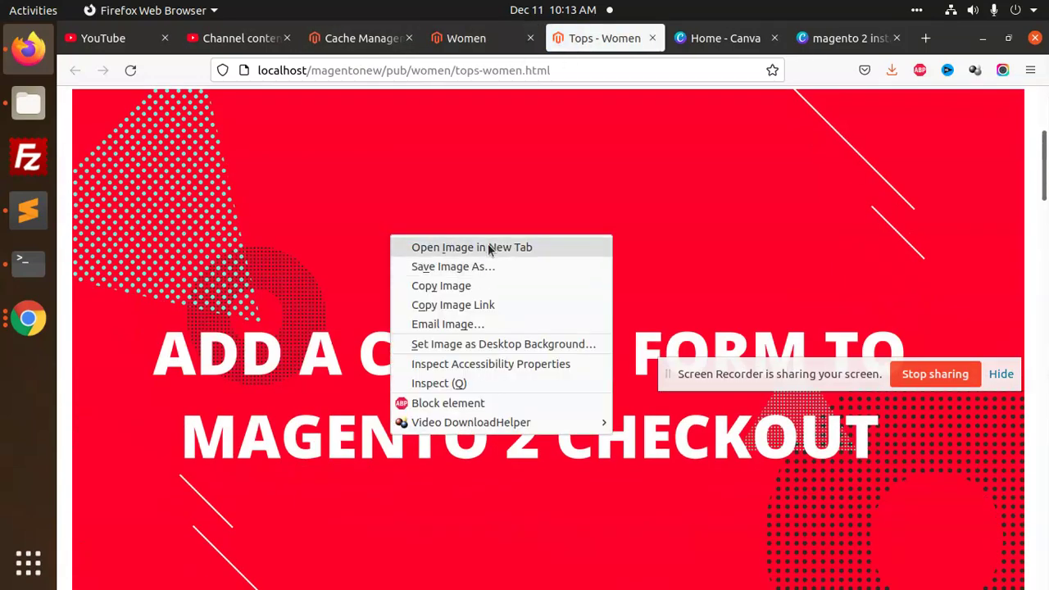
click(490, 248)
click(623, 38)
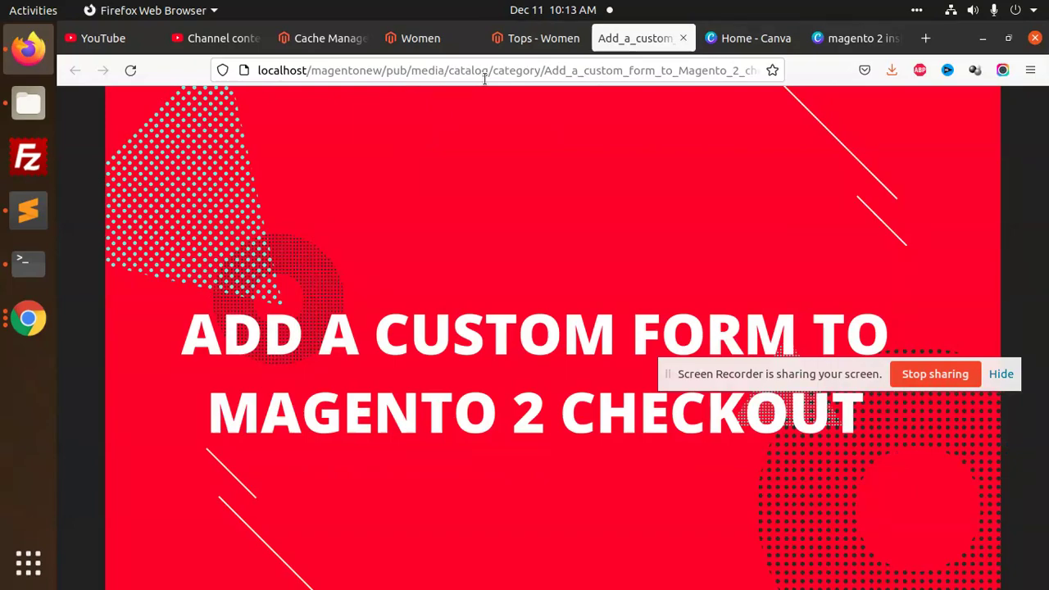
key(alt+Tab)
key(alt+Tab)
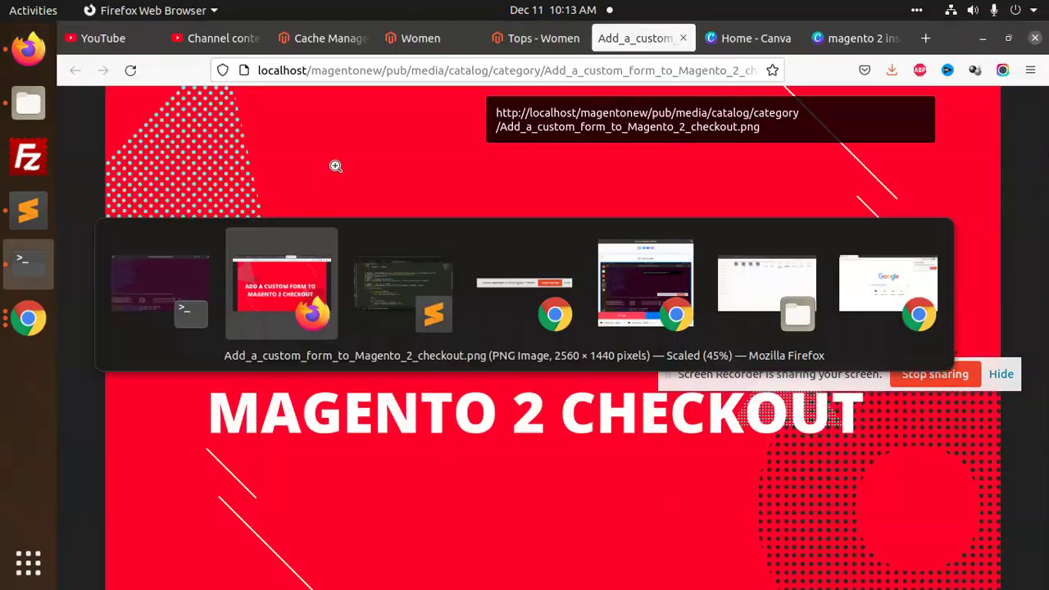
key(ctrl+Page_Up)
Inspect the Women page category image and examine its src with the doubled media/catalog/category path
click(461, 40)
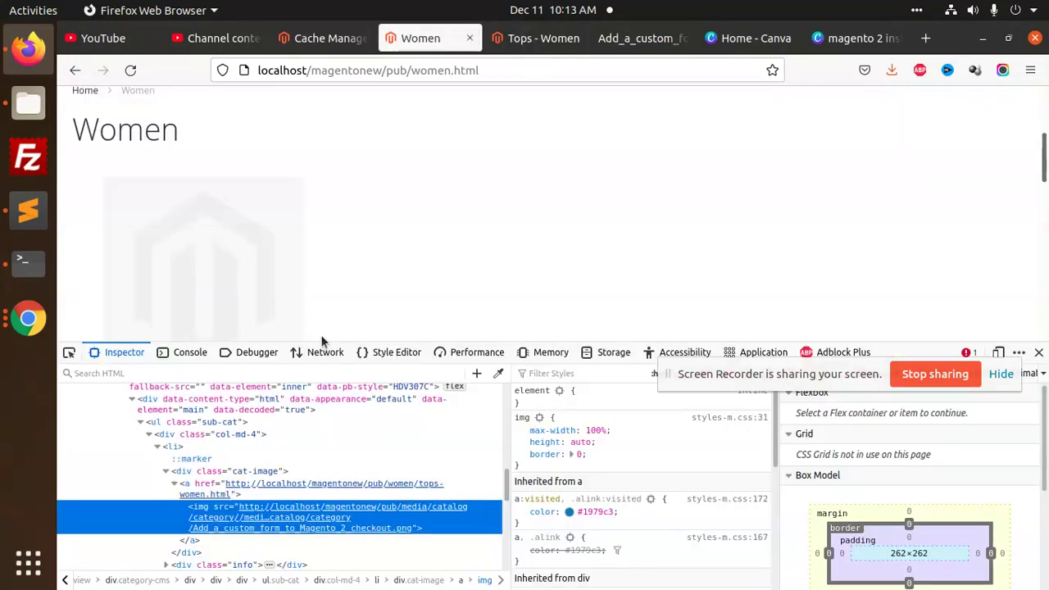
scroll(198, 276, down, 2)
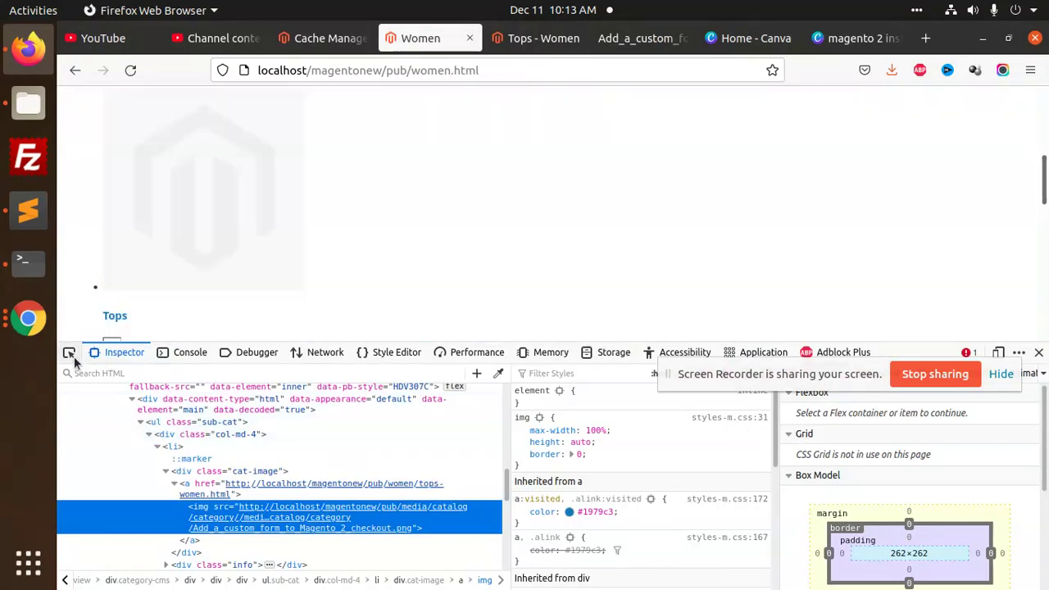
click(72, 354)
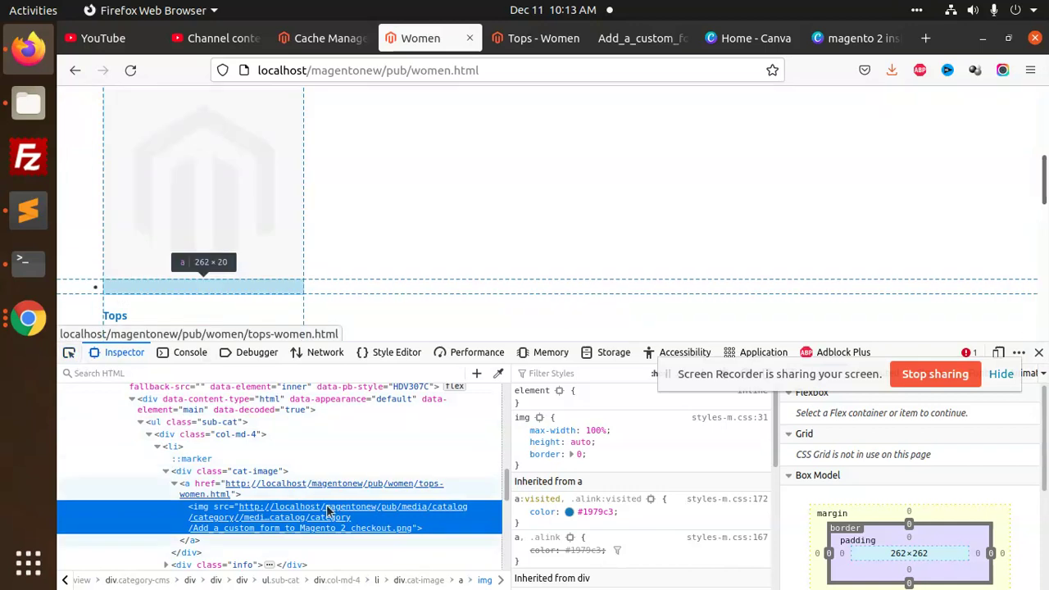
click(140, 269)
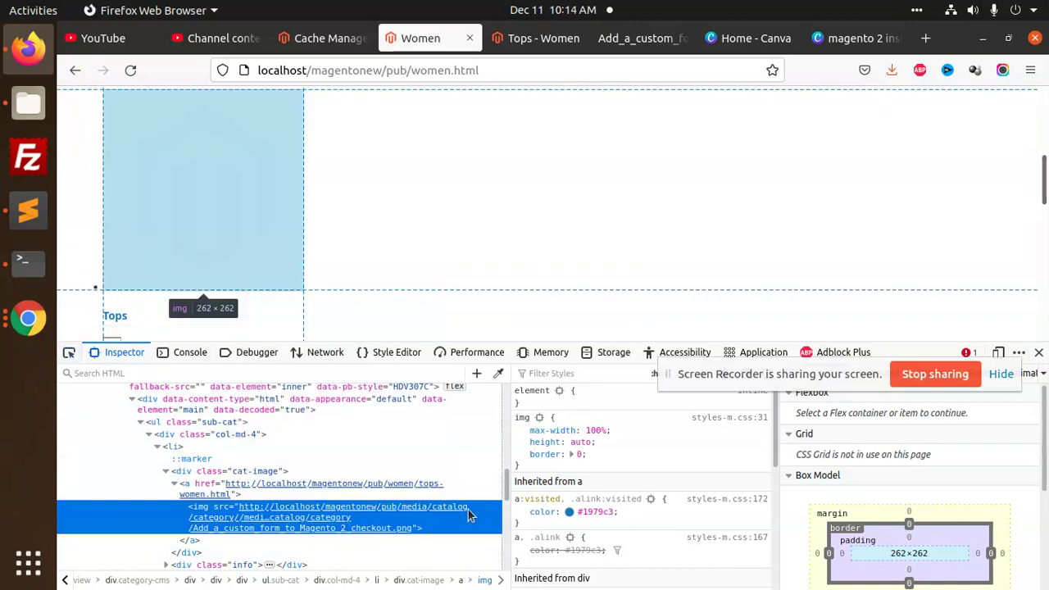
double_click(302, 525)
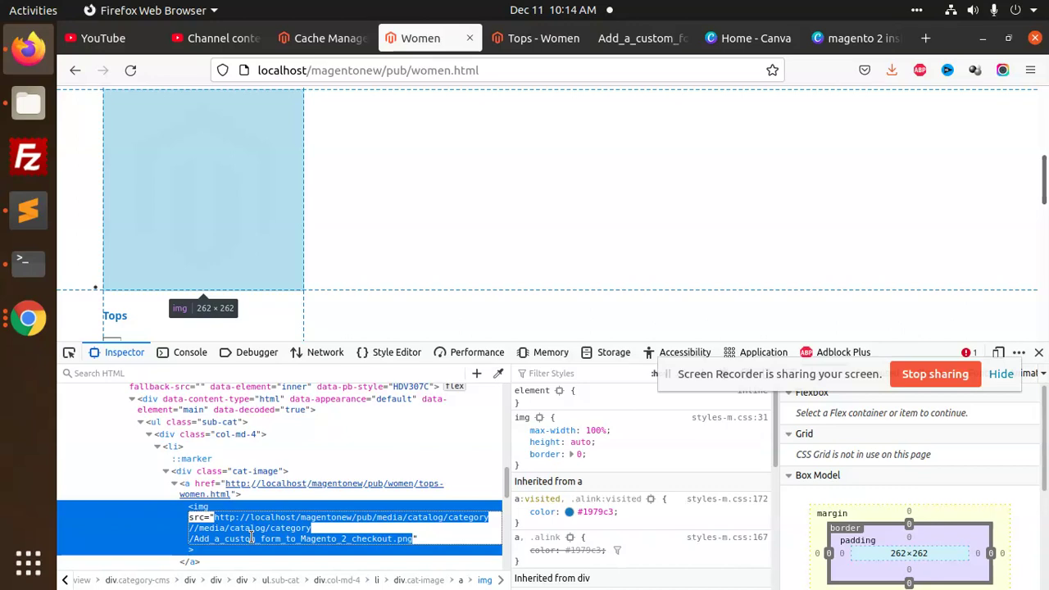
key(alt+Tab)
click(29, 211)
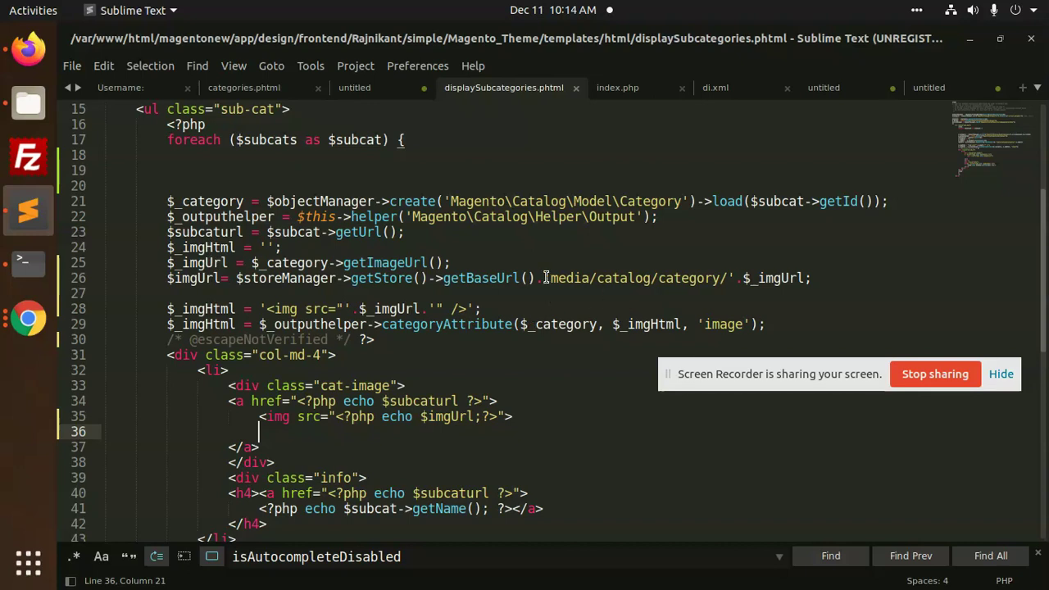
Recheck the image's src URL in the Firefox inspector markup
key(alt+Tab)
key(alt+Tab)
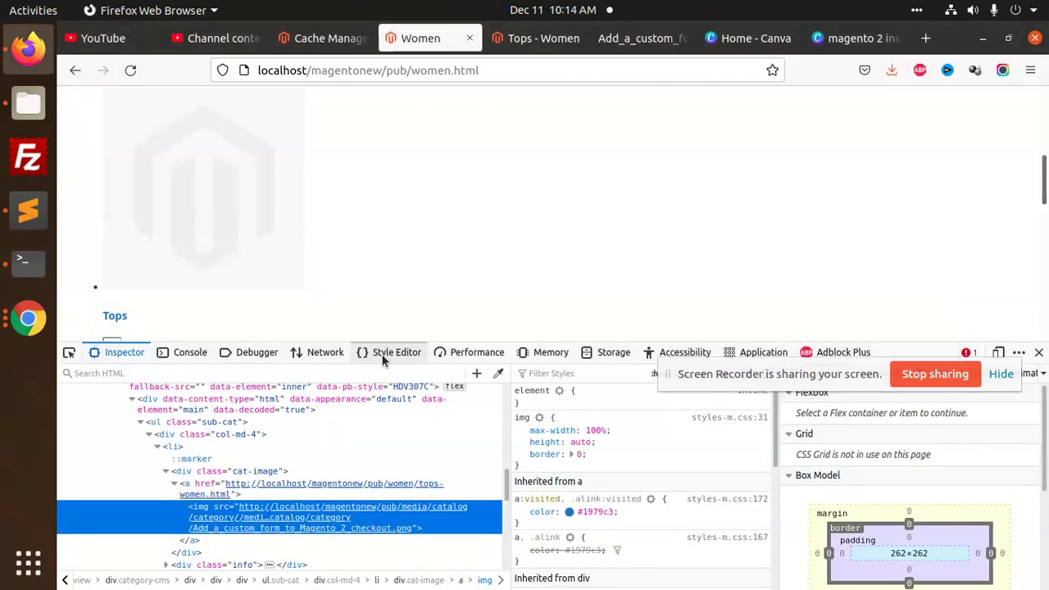
mouse_move(379, 512)
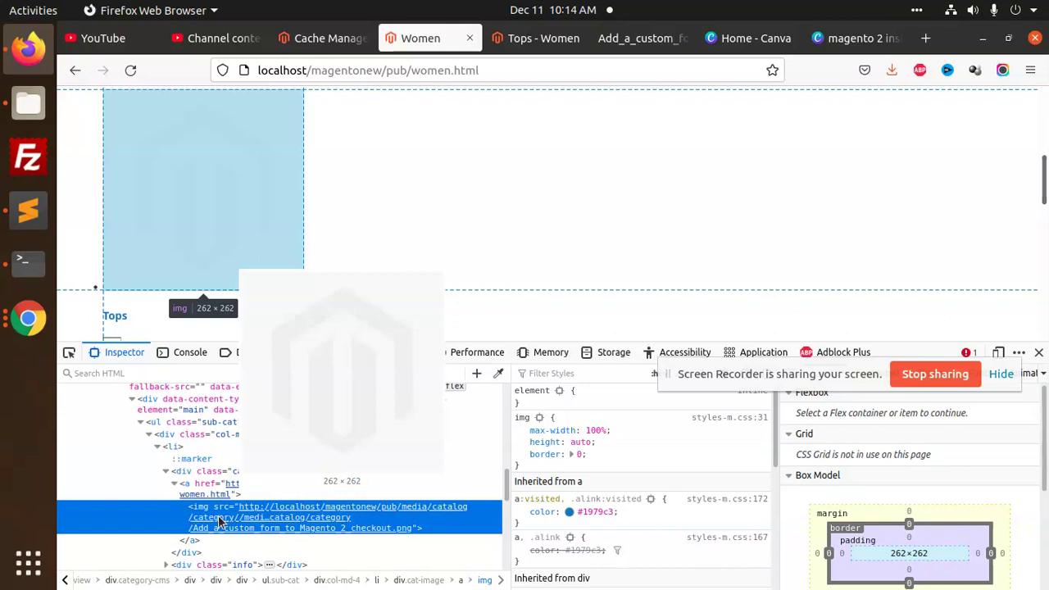
double_click(310, 522)
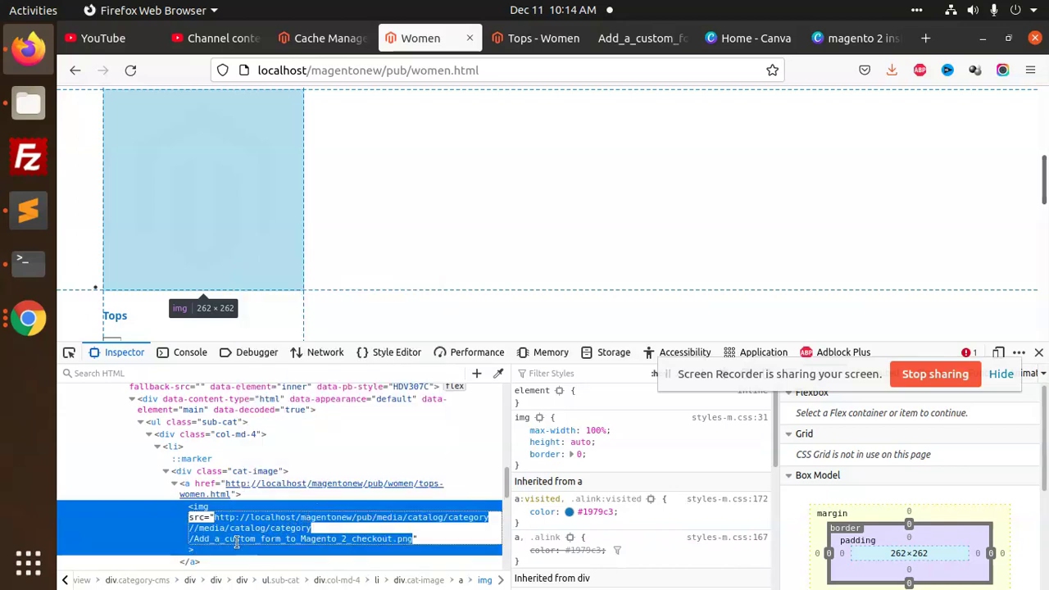
key(alt+Tab)
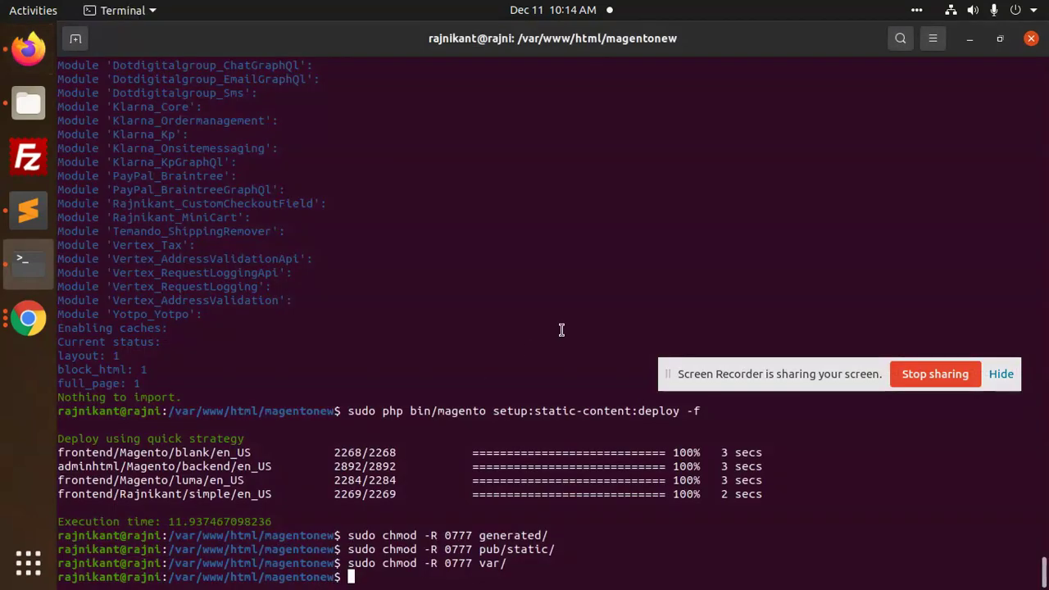
key(alt+Tab)
key(Tab)
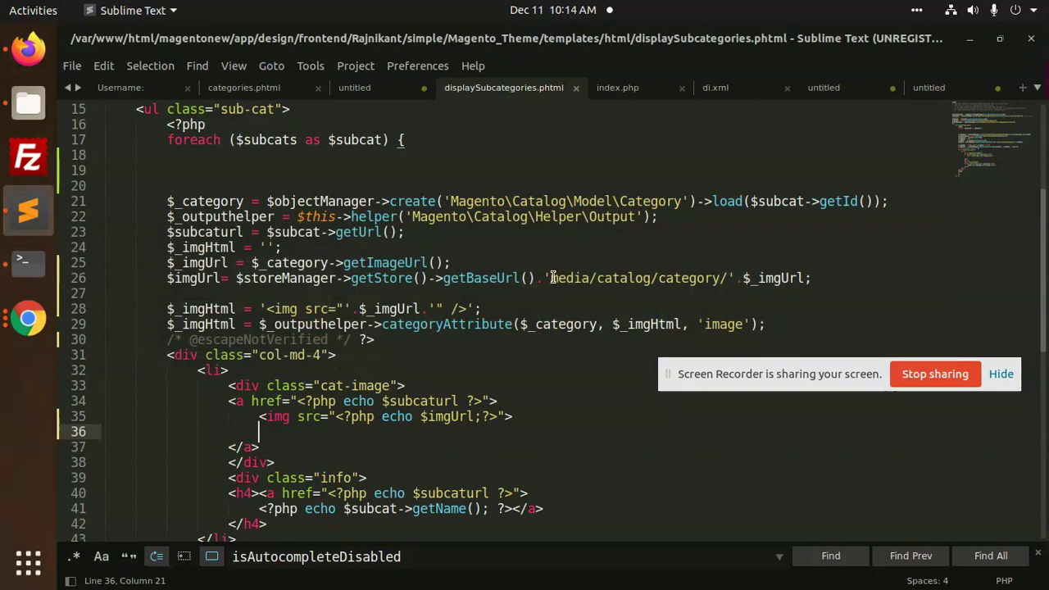
Delete 'media/catalog/category/' and the empty string from line 26, then save the template
drag(547, 278, 726, 278)
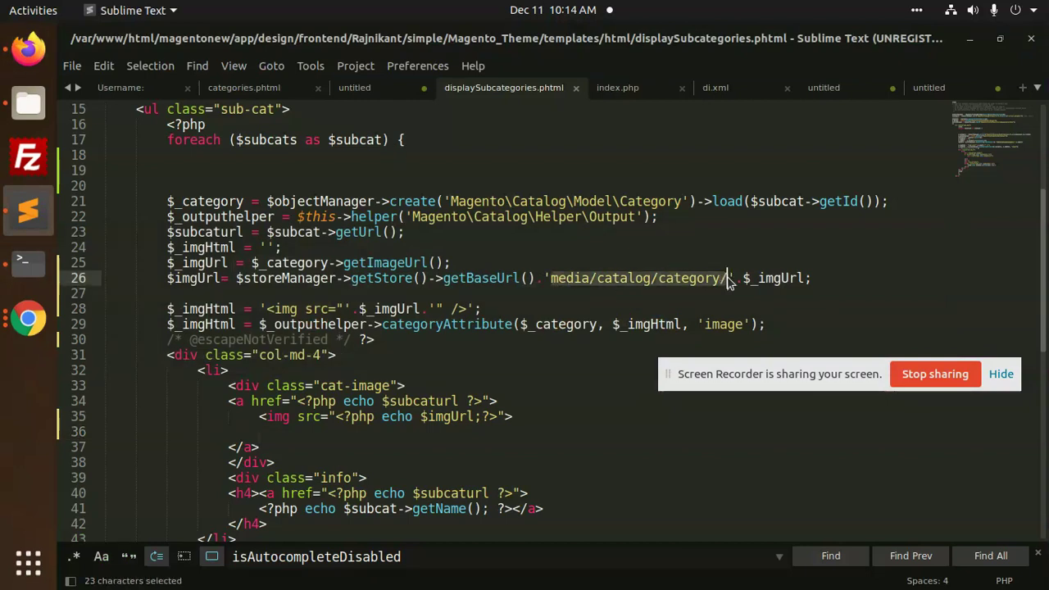
key(BackSpace)
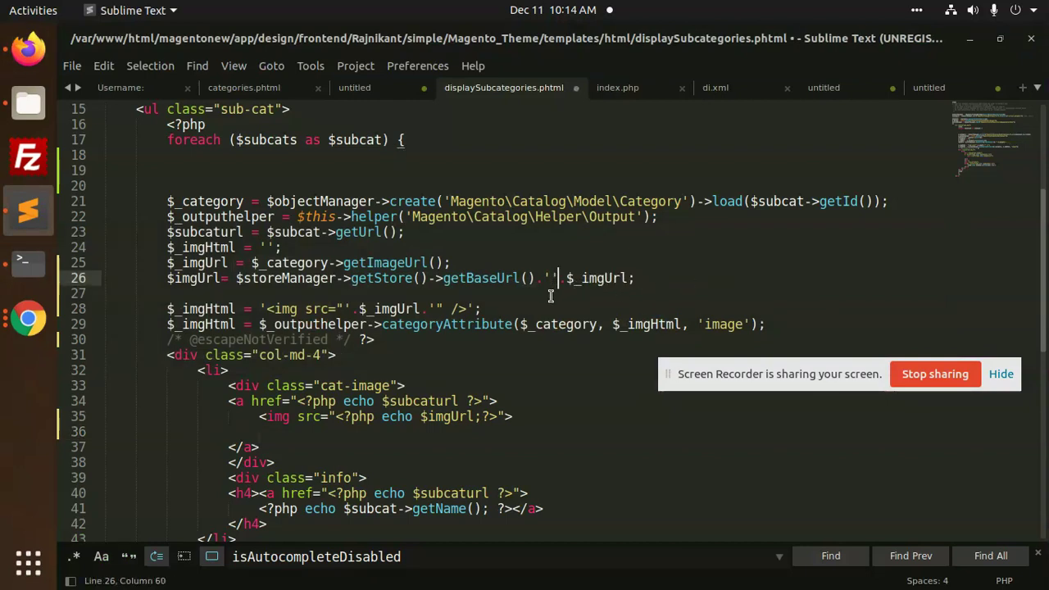
key(BackSpace)
key(BackSpace)
key(End)
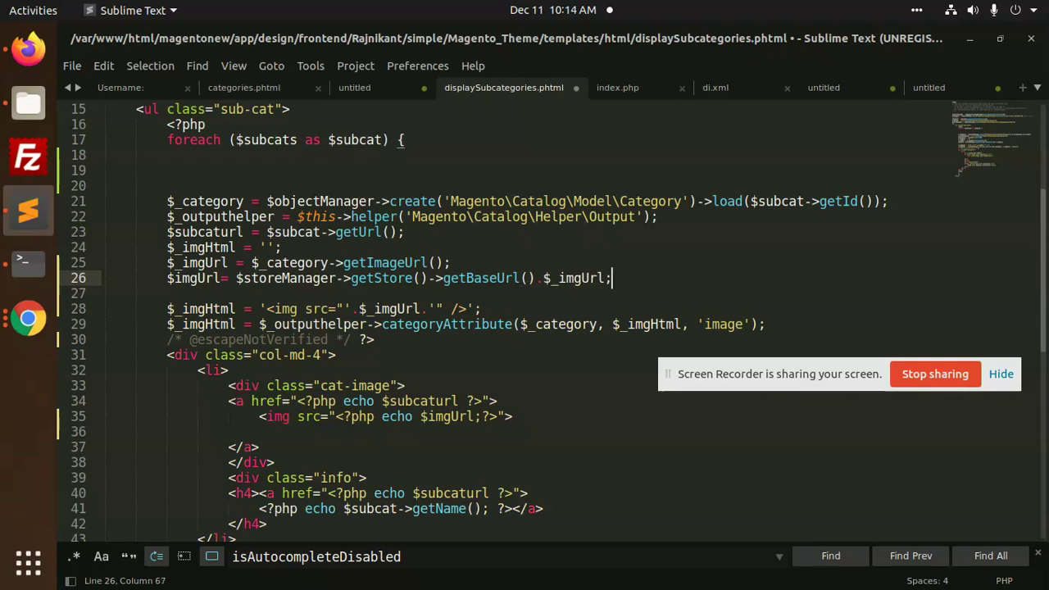
key(ctrl+s)
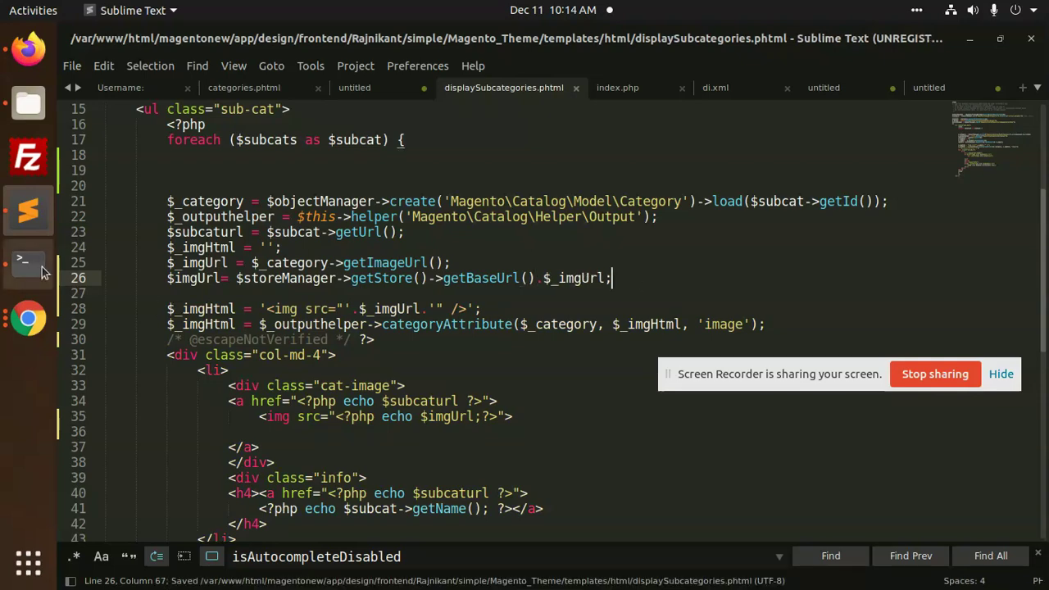
In Terminal, recall the earlier Magento commands from shell history
click(28, 261)
key(Up)
key(Up)
key(Up)
key(Up)
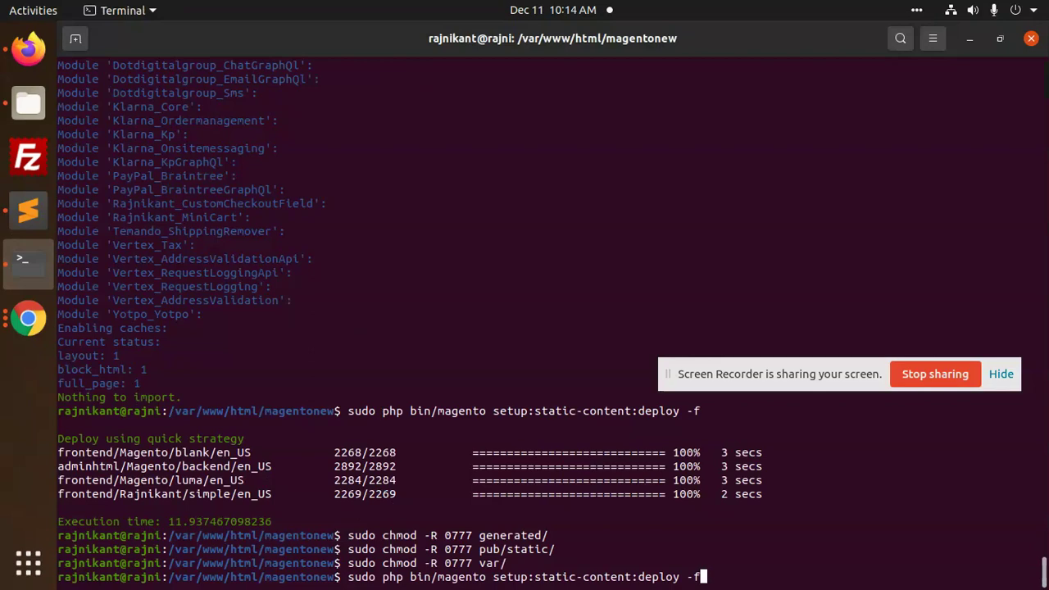
key(Up)
Run setup:upgrade and then static-content:deploy -f again from shell history
key(Return)
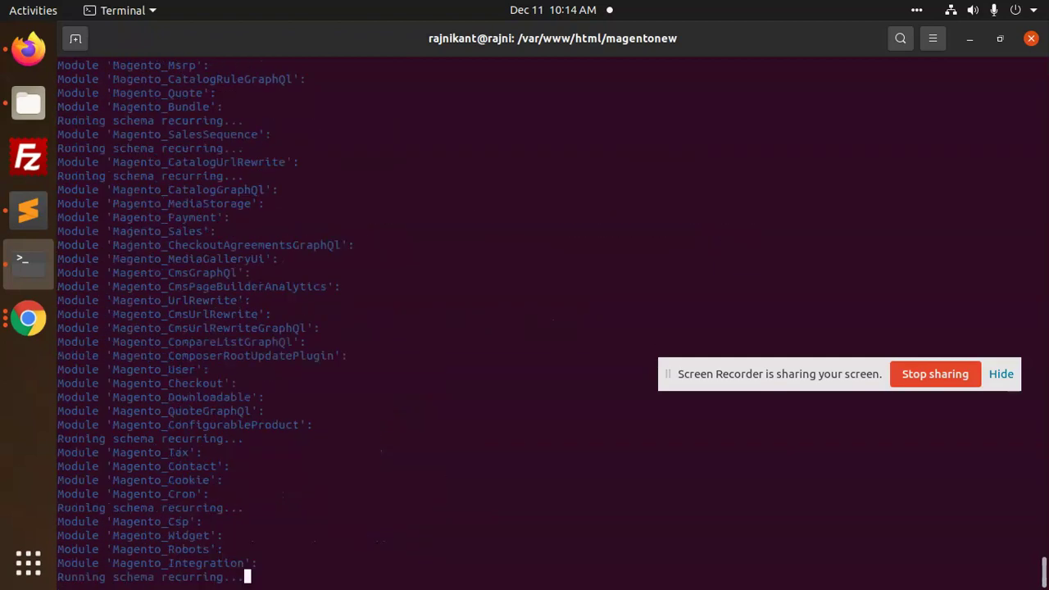
key(Up)
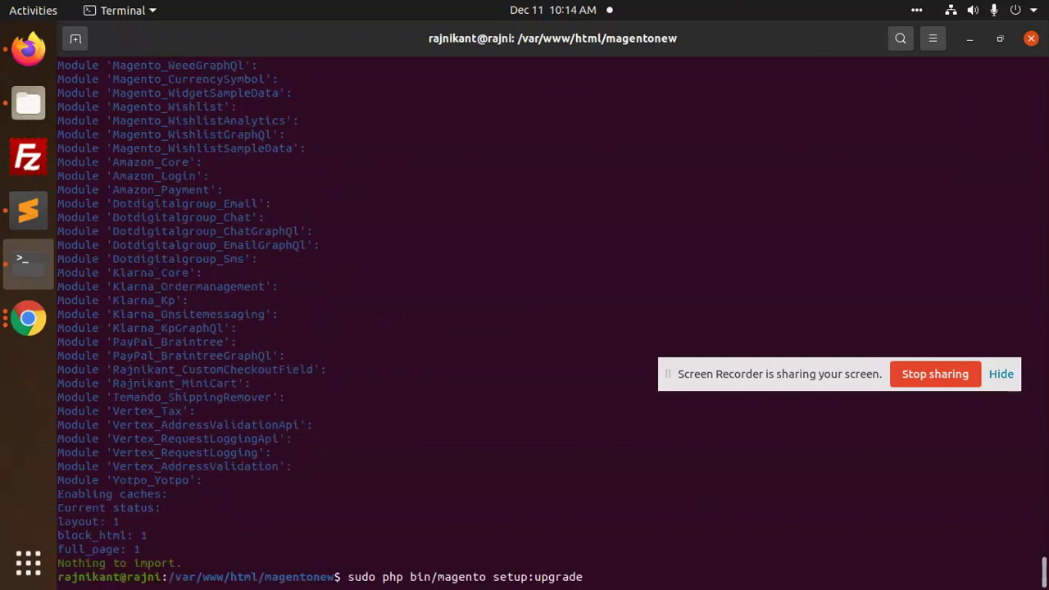
key(Up)
key(Up)
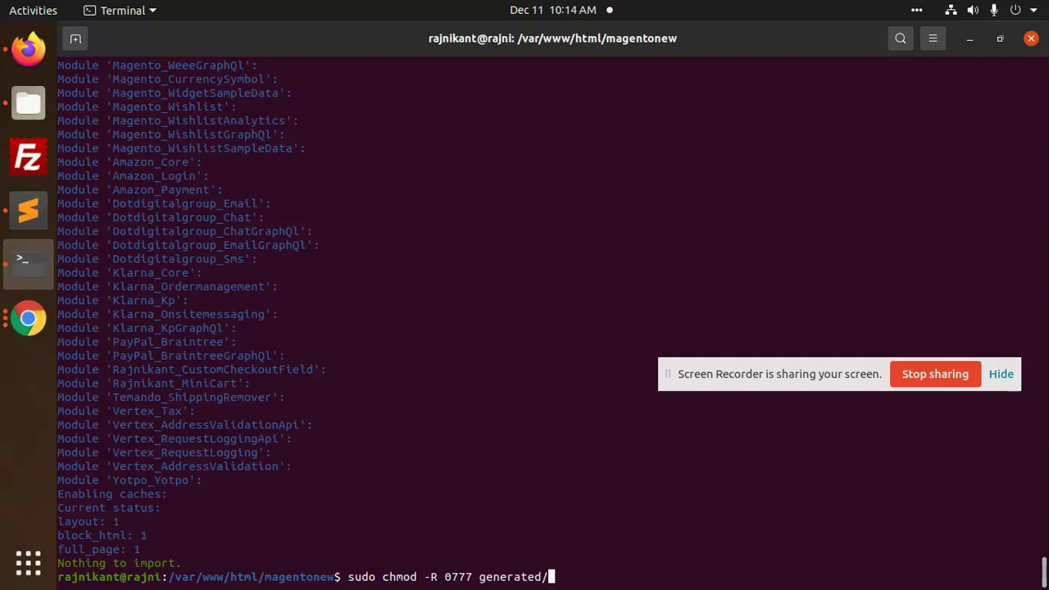
key(Down)
key(Down)
key(Up)
key(Up)
key(Up)
key(Return)
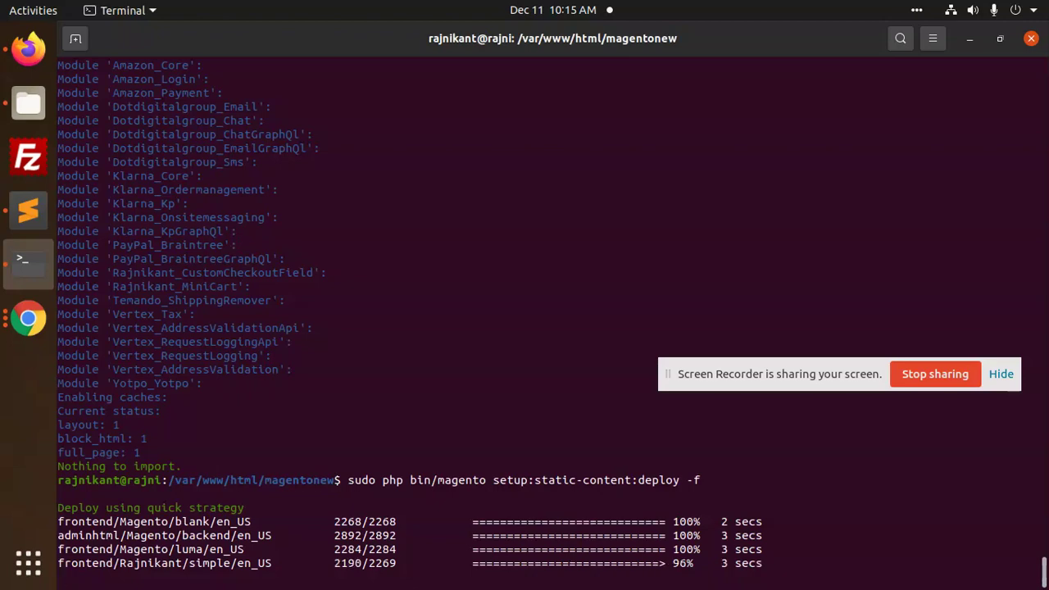
Reset pub/static, var and generated folders to 0777 permissions
key(Up)
key(Up)
key(Up)
key(Up)
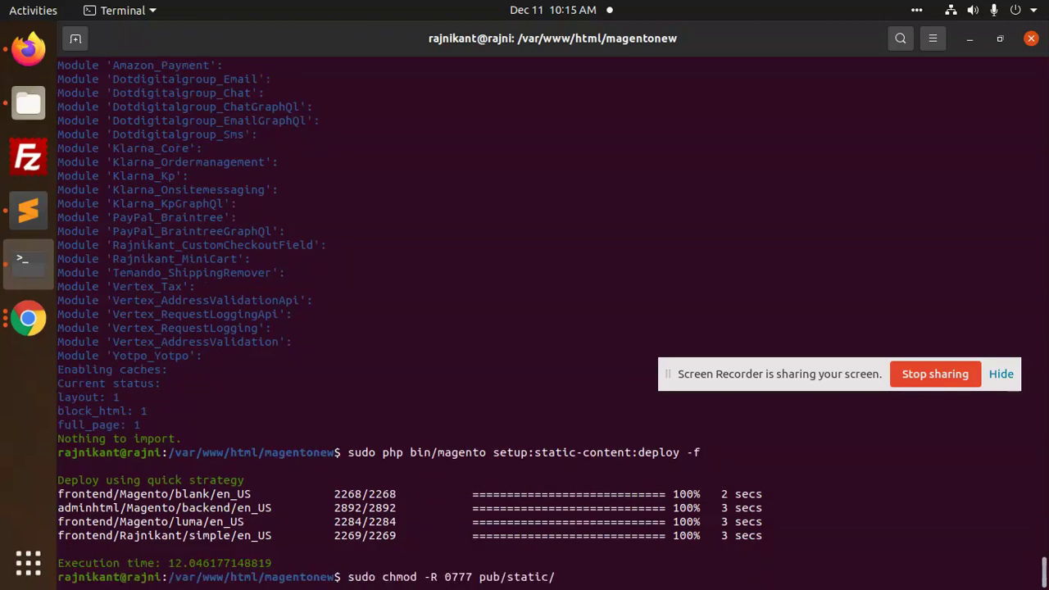
key(Return)
key(Up)
key(Up)
key(Up)
key(Return)
key(Up)
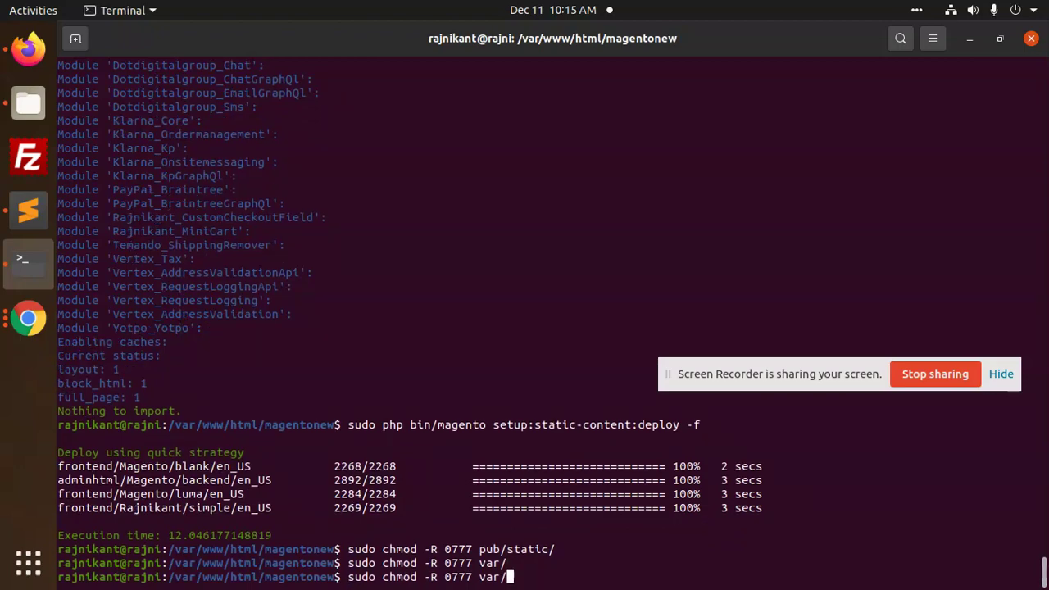
key(Up)
key(Up)
key(Up)
key(Up)
key(Up)
key(Return)
Reload the Women page in Firefox, close the developer tools and scroll to the top
click(30, 66)
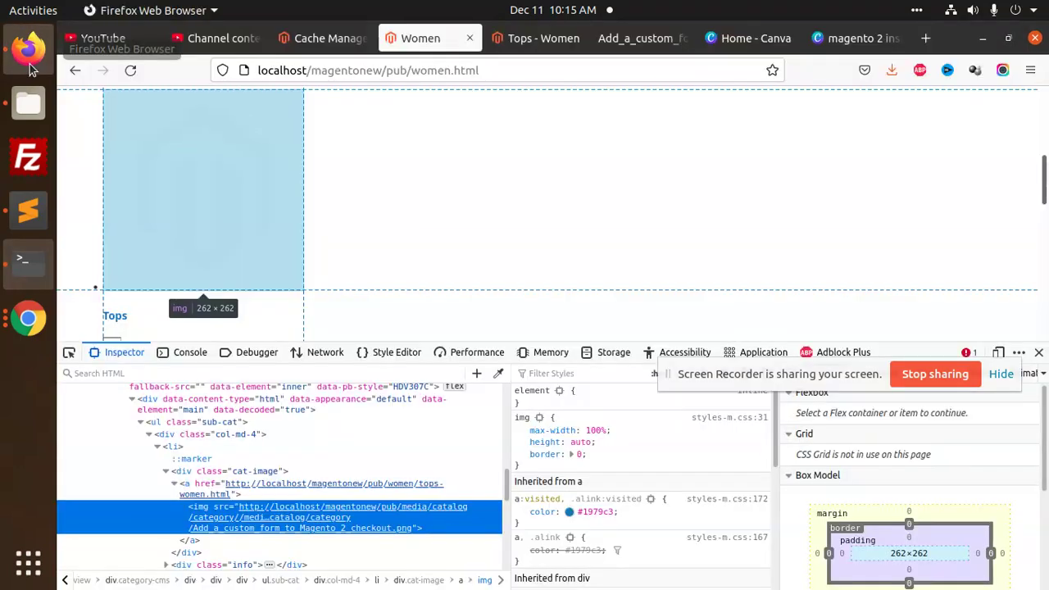
click(130, 72)
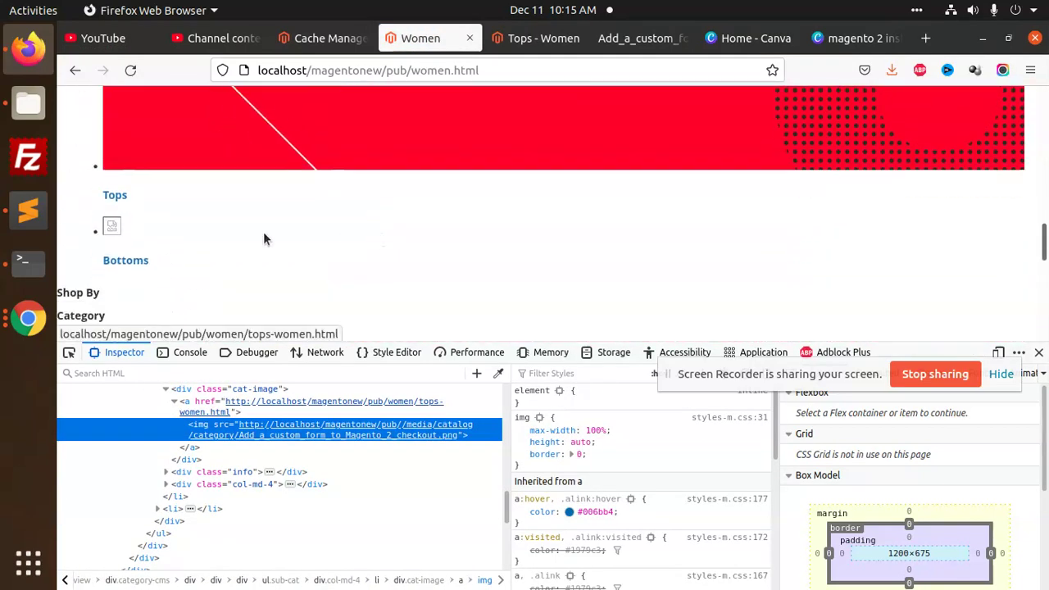
click(1037, 353)
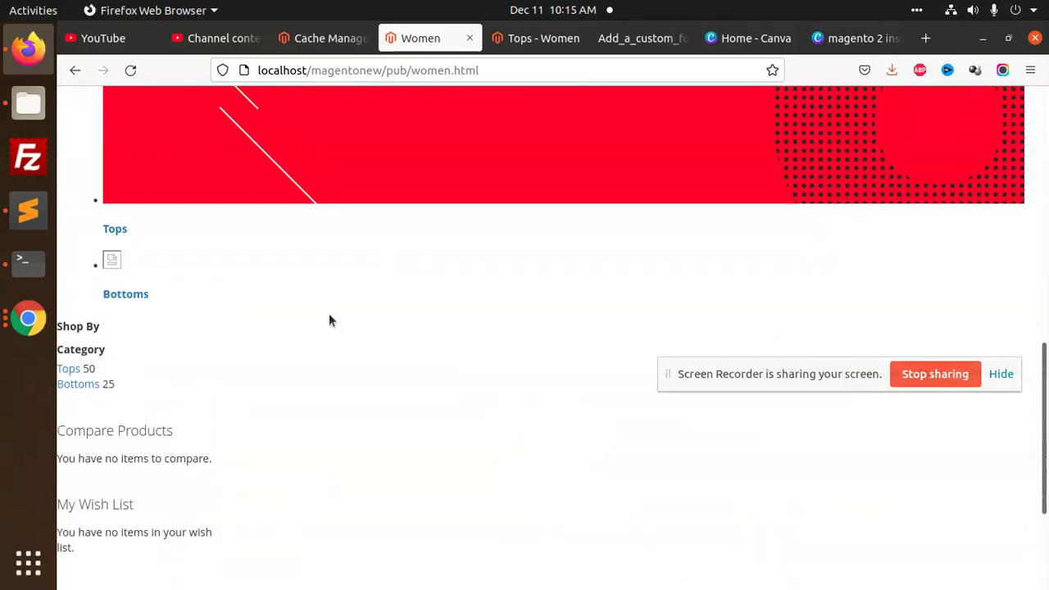
scroll(330, 316, up, 7)
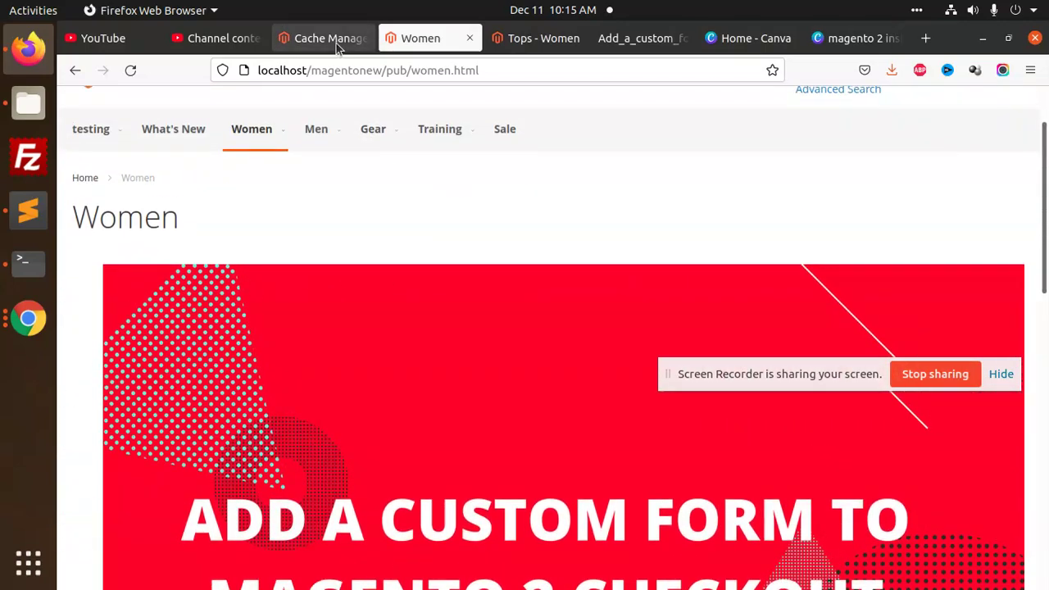
click(217, 38)
Sign back in to the Magento admin with the admin password
click(318, 39)
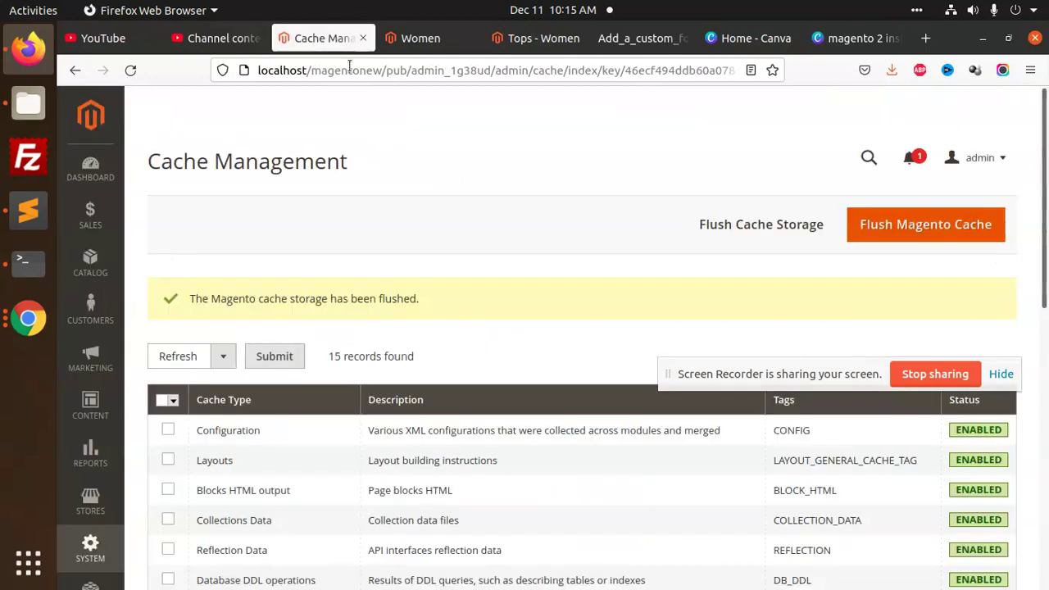
click(106, 271)
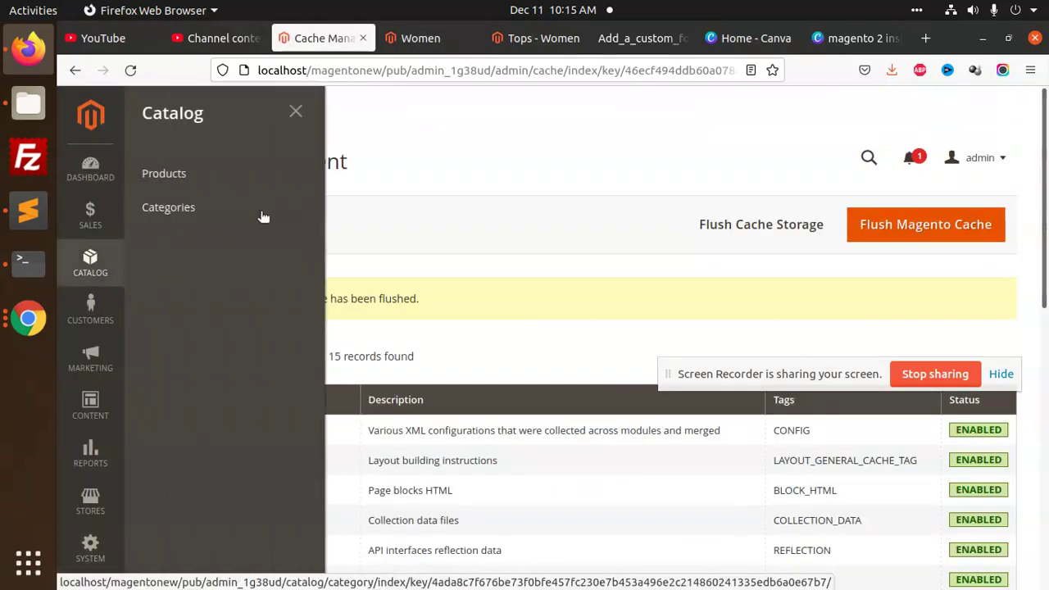
click(206, 214)
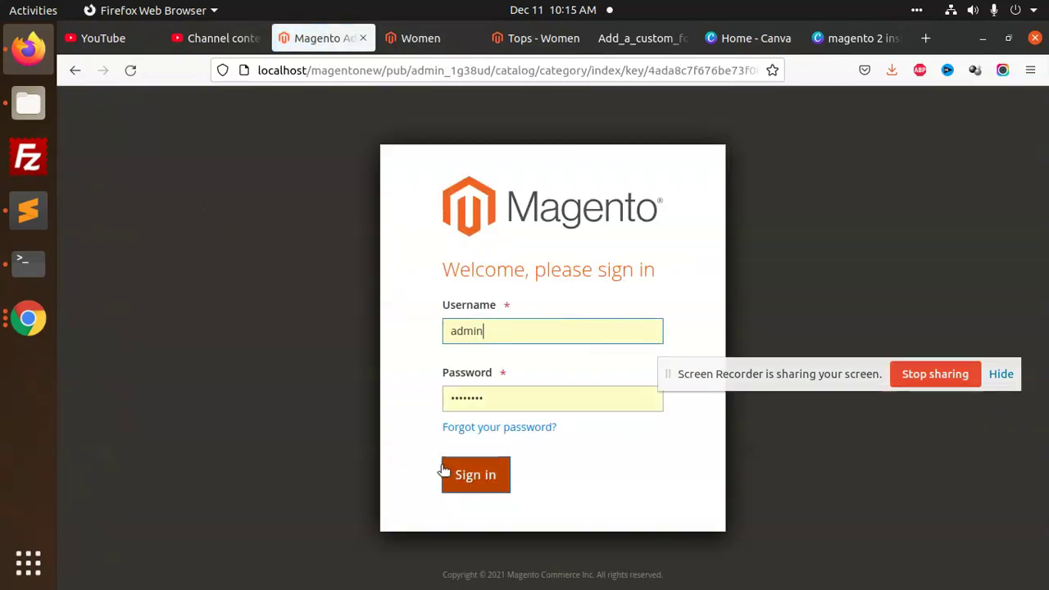
click(470, 397)
double_click(469, 392)
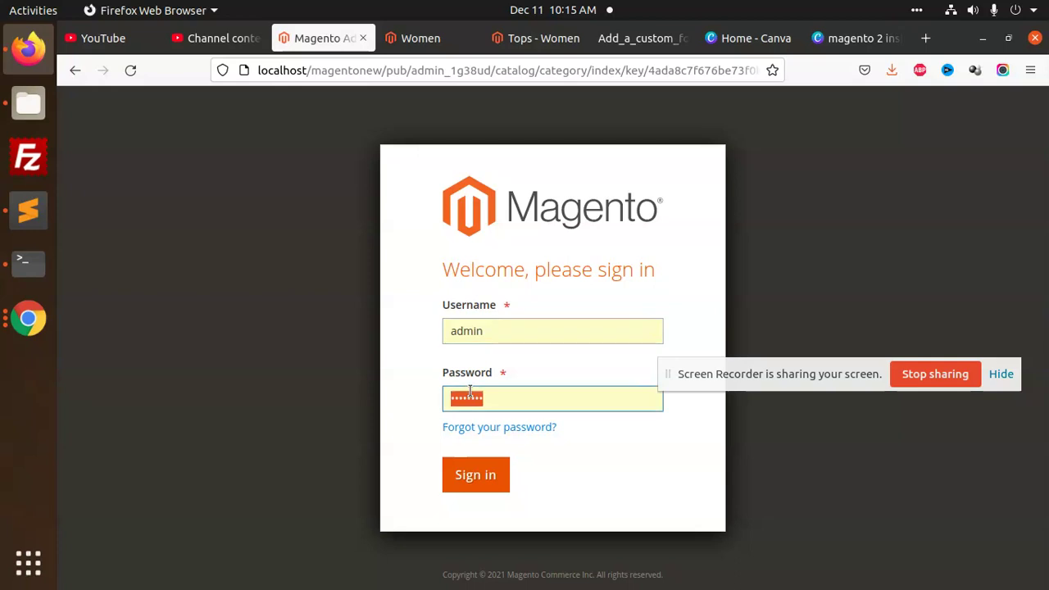
text(ad)
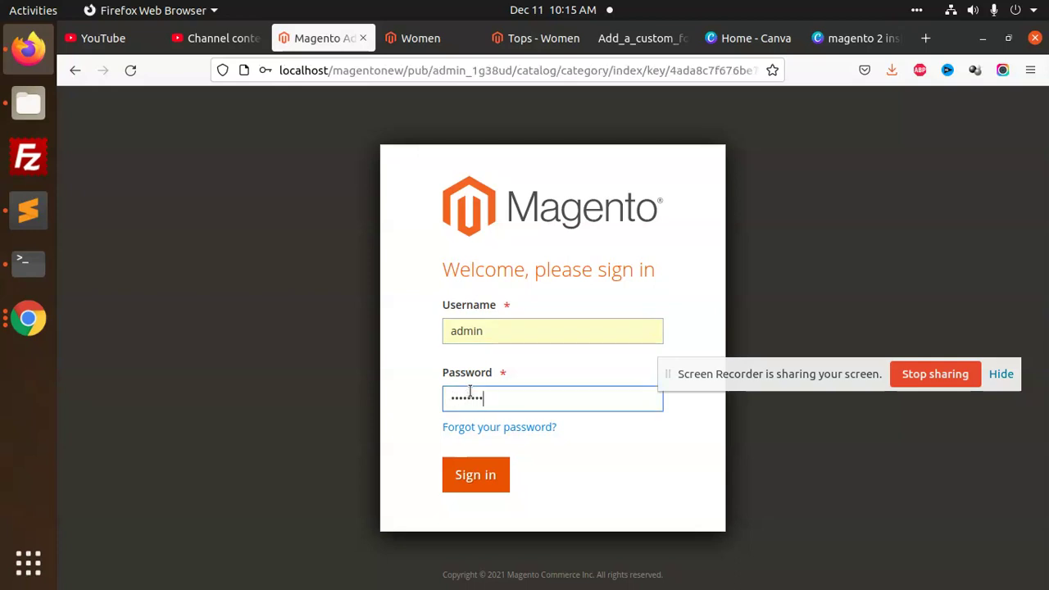
key(Return)
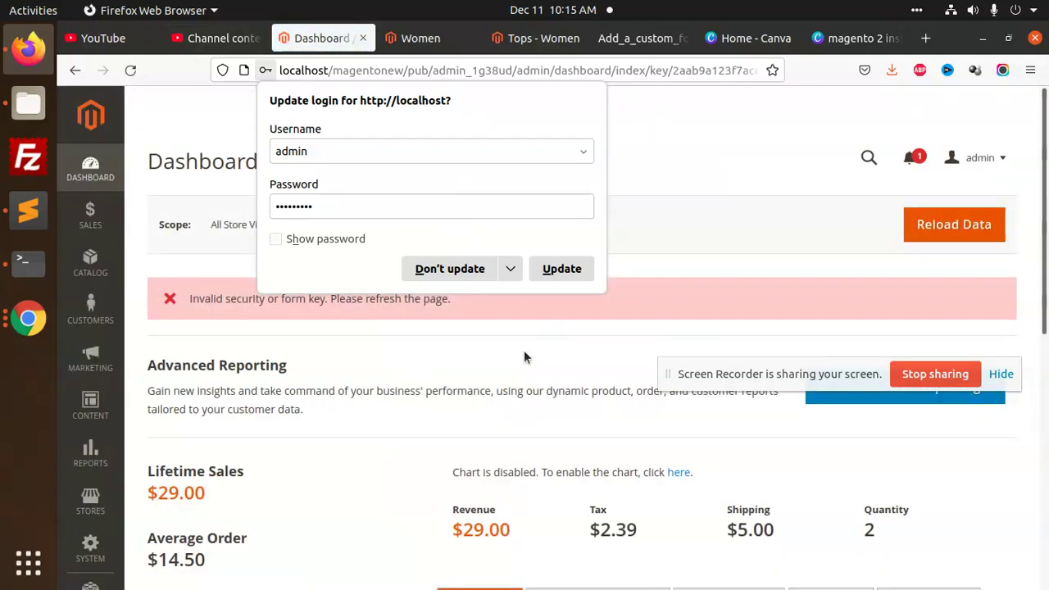
click(527, 356)
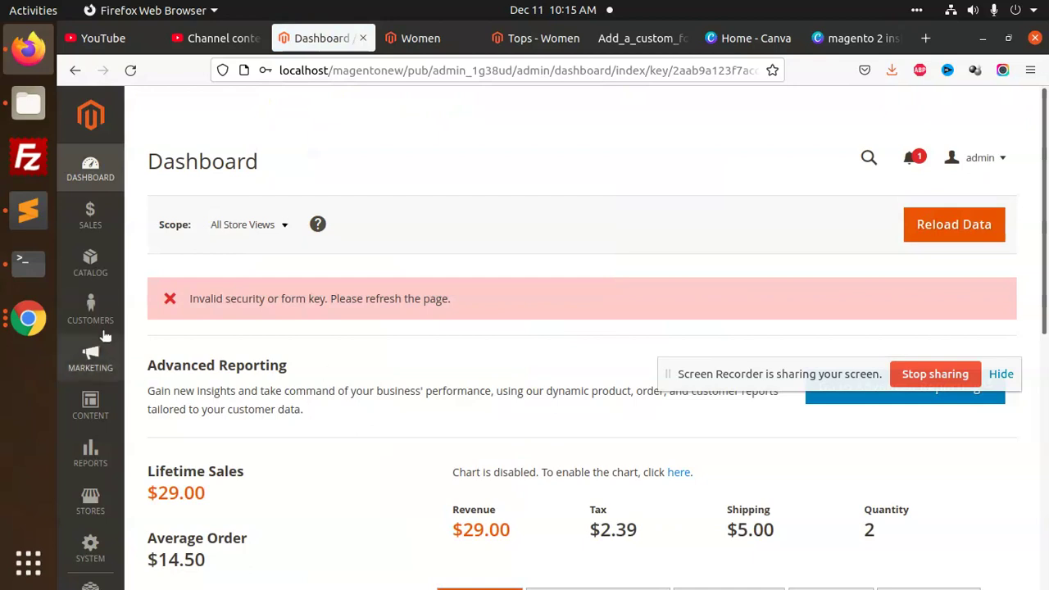
Open the Bottoms subcategory under Women in Catalog > Categories
click(92, 279)
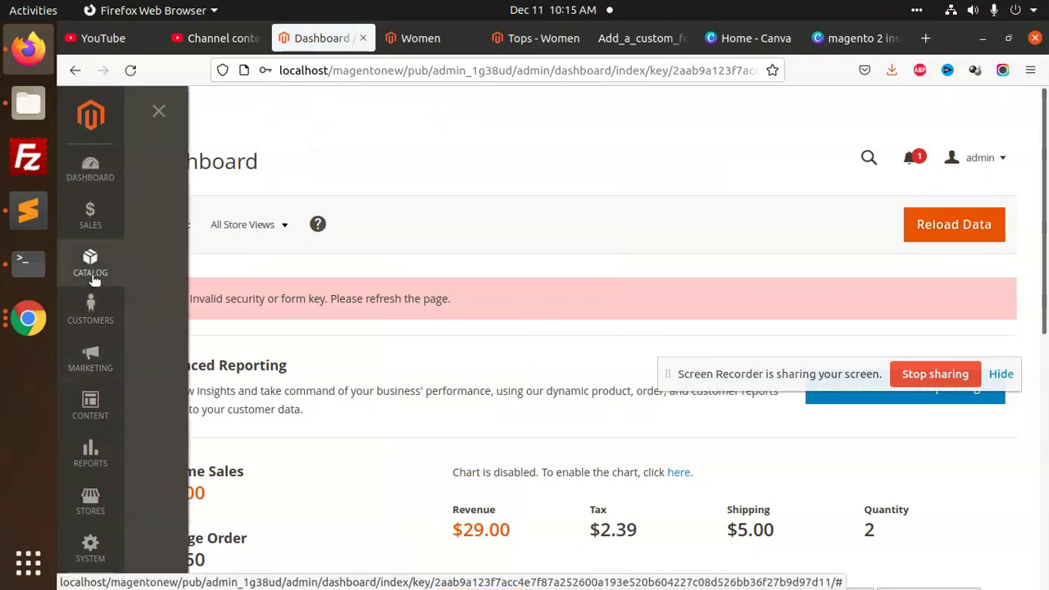
click(172, 211)
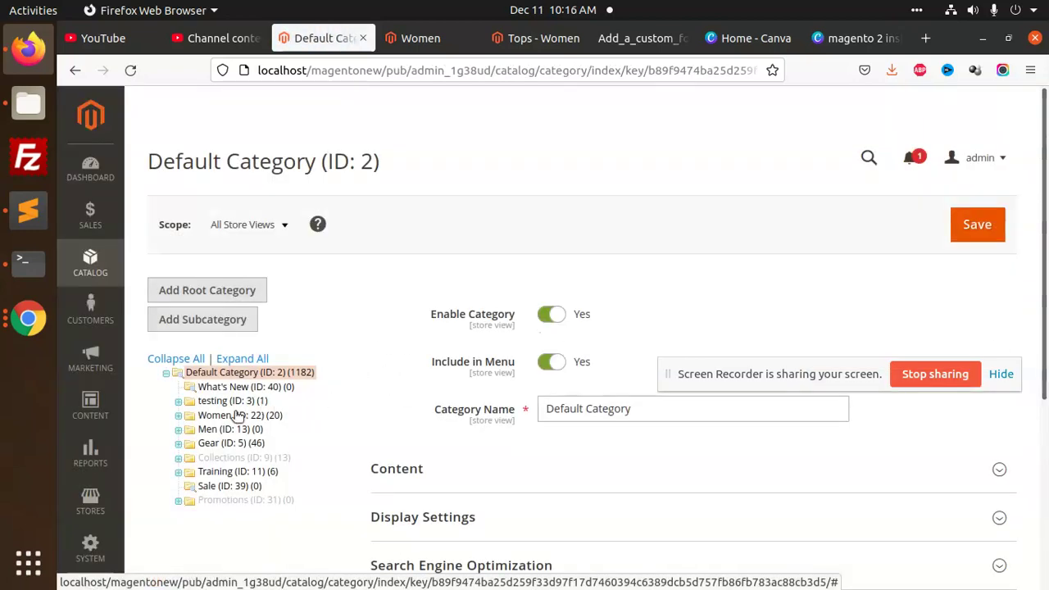
click(233, 415)
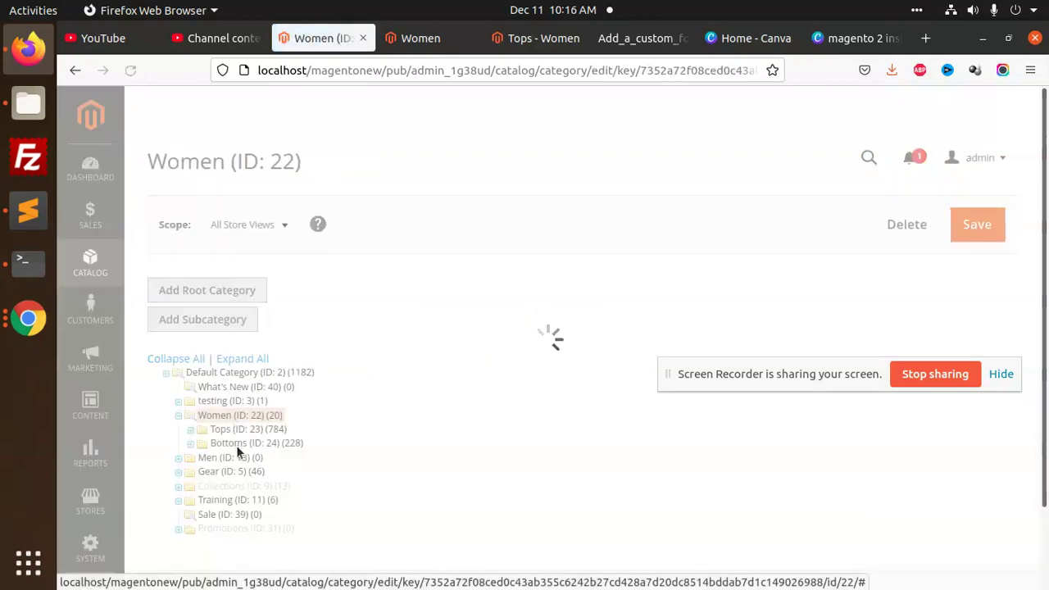
click(240, 442)
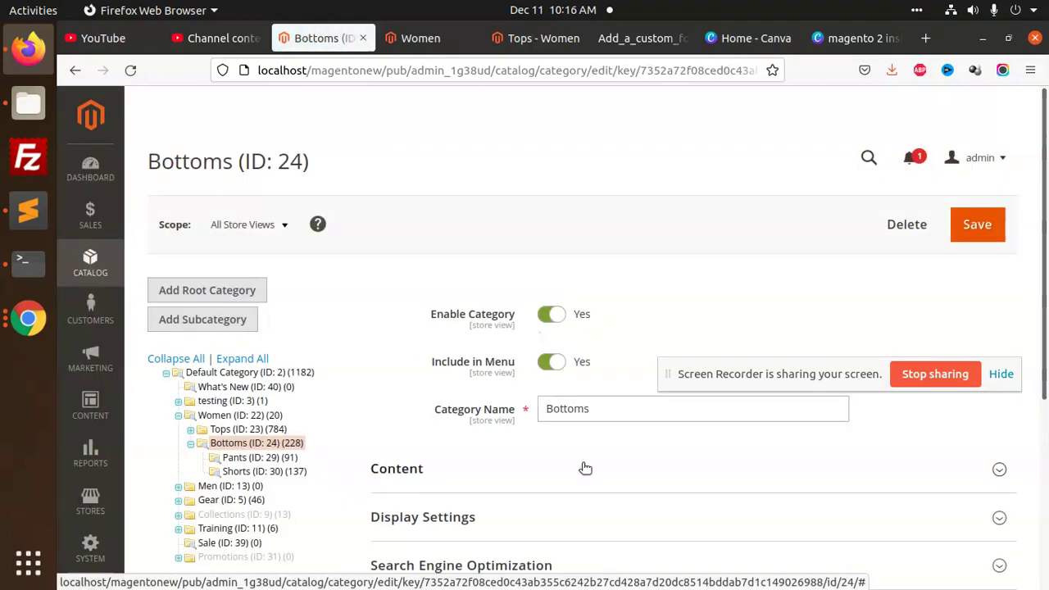
Upload 'add custom checkout step in magento 2.png' as the Bottoms image and save the category
scroll(585, 468, down, 3)
click(484, 386)
scroll(607, 449, down, 2)
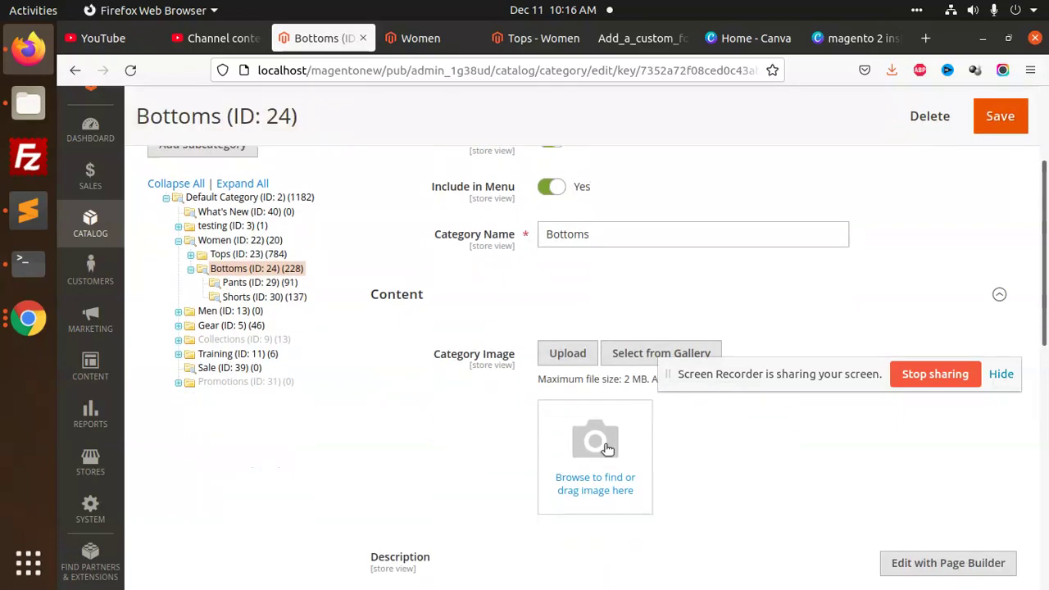
click(607, 448)
scroll(324, 360, down, 3)
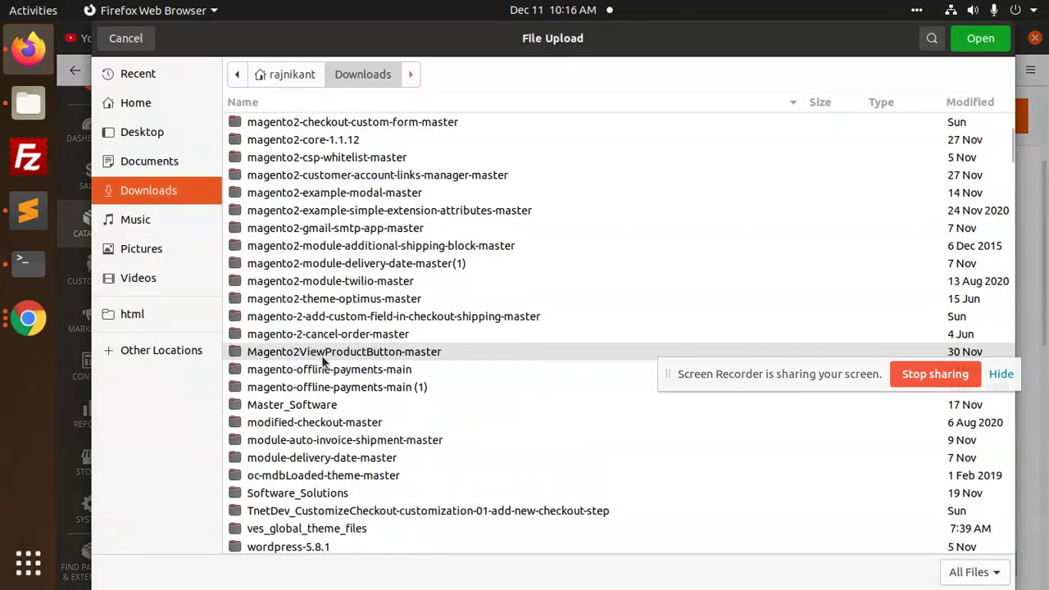
scroll(323, 360, down, 4)
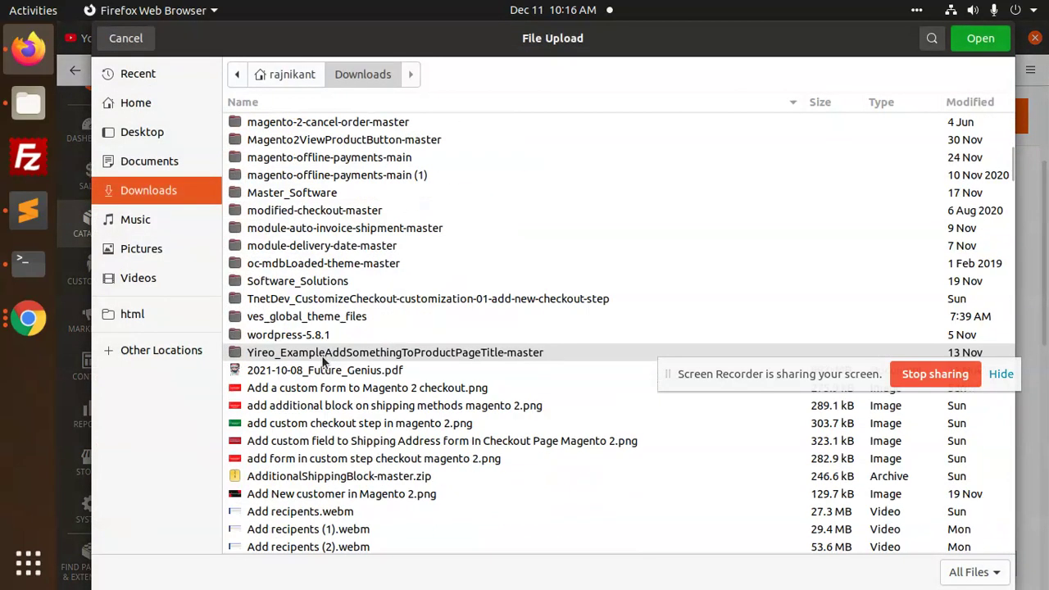
double_click(287, 429)
click(987, 115)
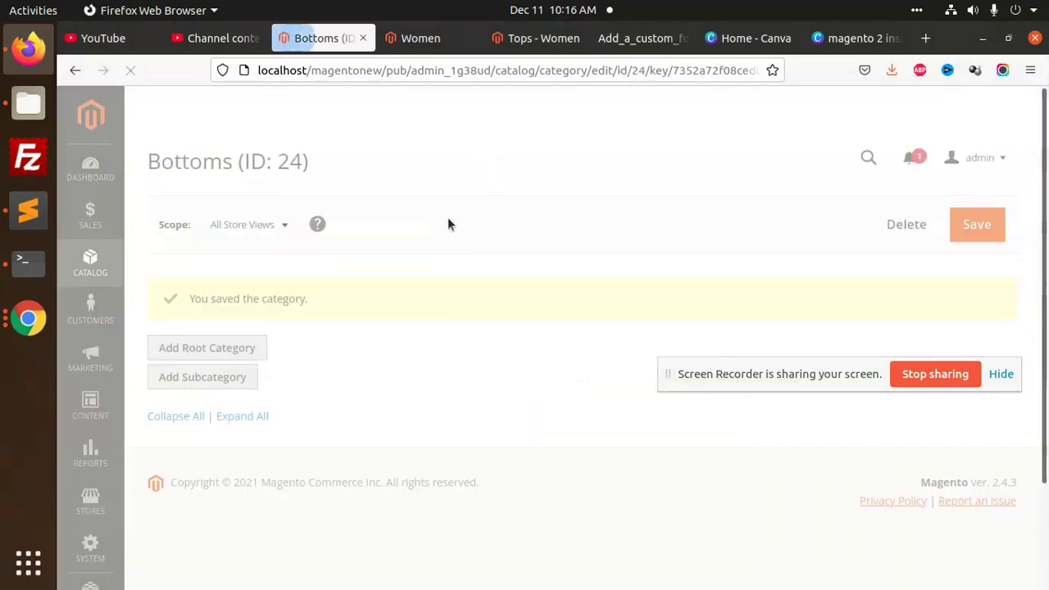
Flush the Magento cache and reload the Women storefront page
click(654, 107)
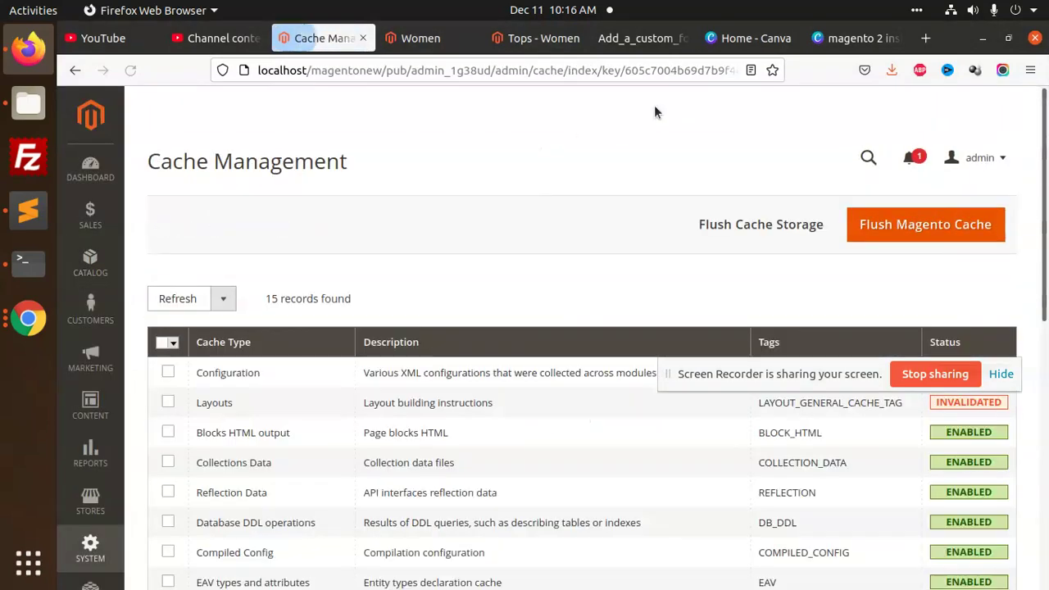
click(867, 225)
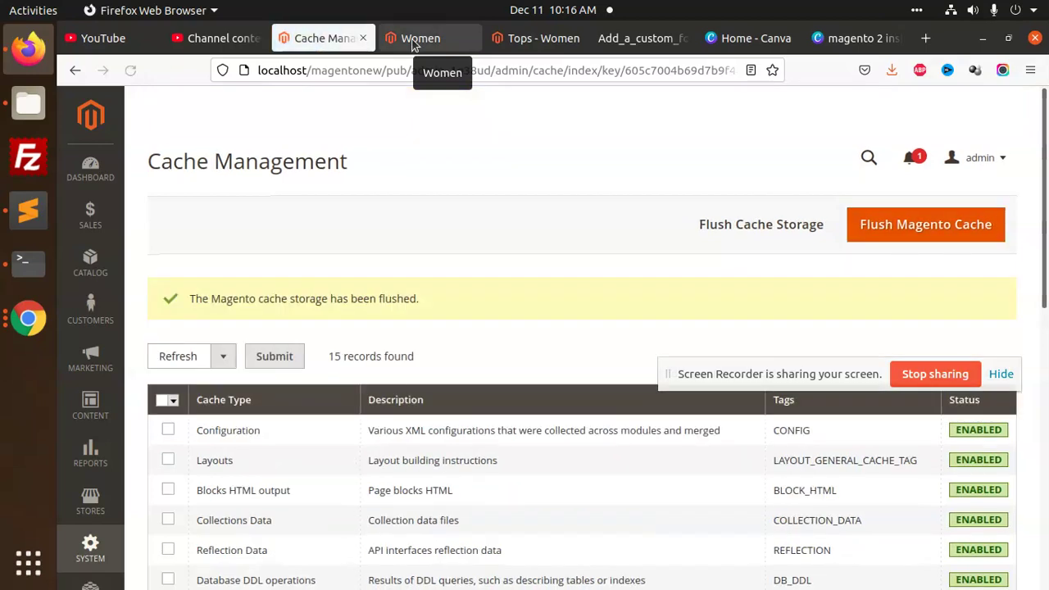
click(412, 41)
click(129, 70)
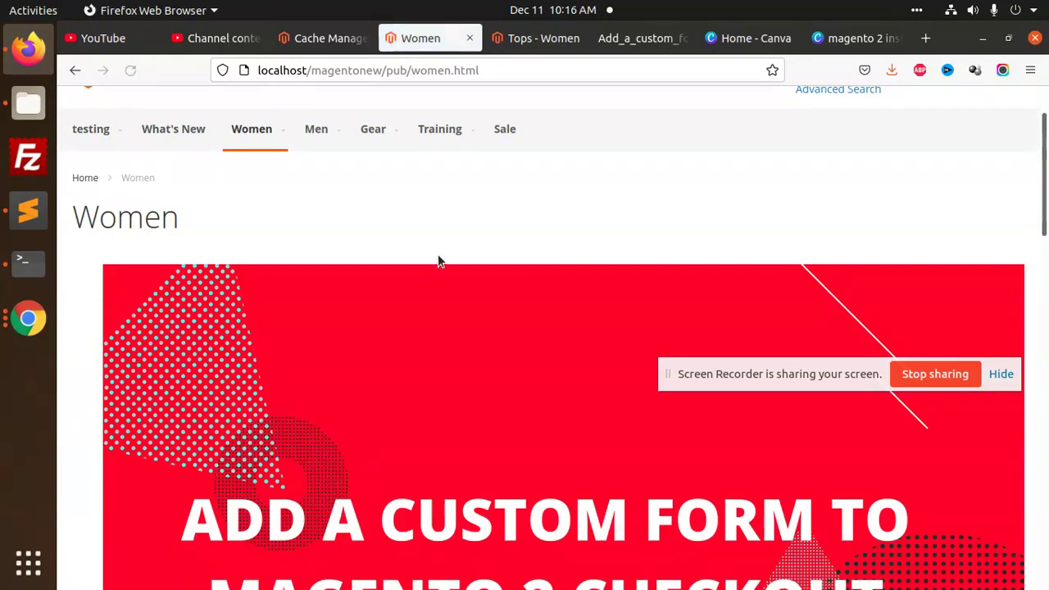
scroll(386, 356, down, 15)
scroll(382, 318, up, 10)
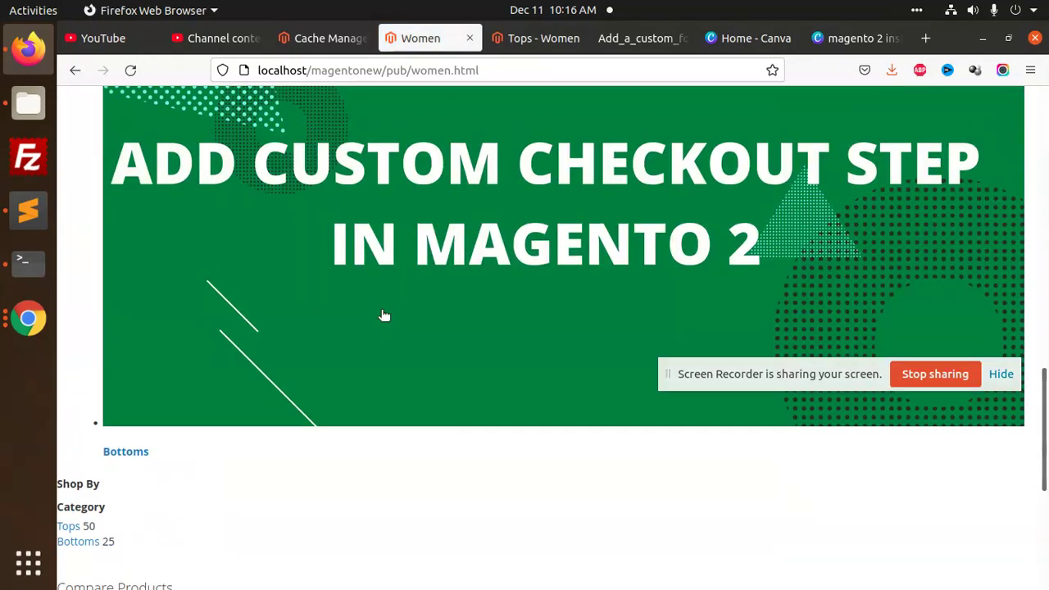
scroll(380, 300, up, 5)
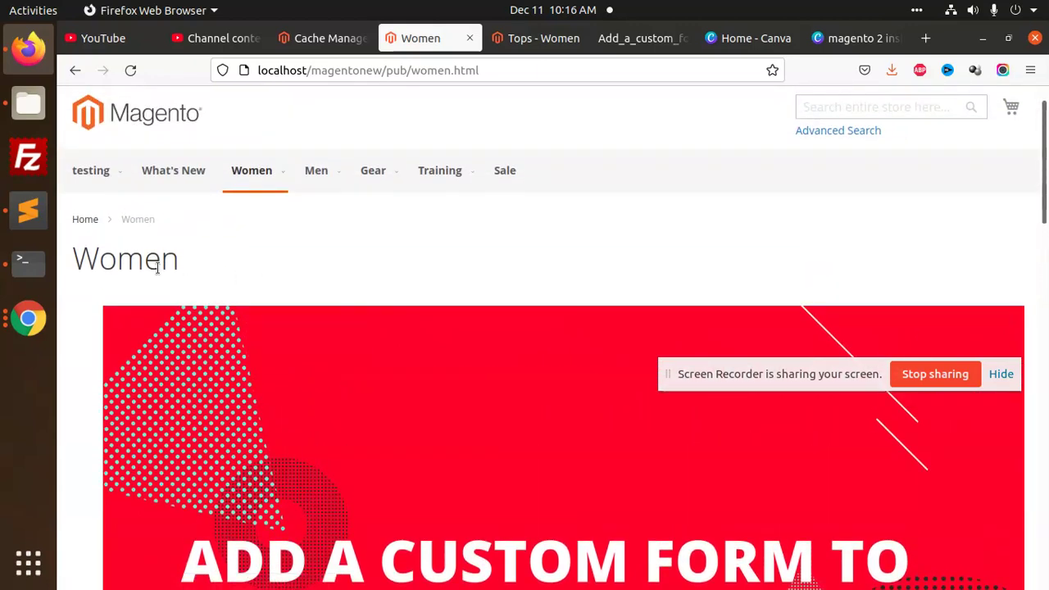
Inspect the Women page and pick the category banner image to view its subcategory markup
right_click(159, 271)
click(205, 429)
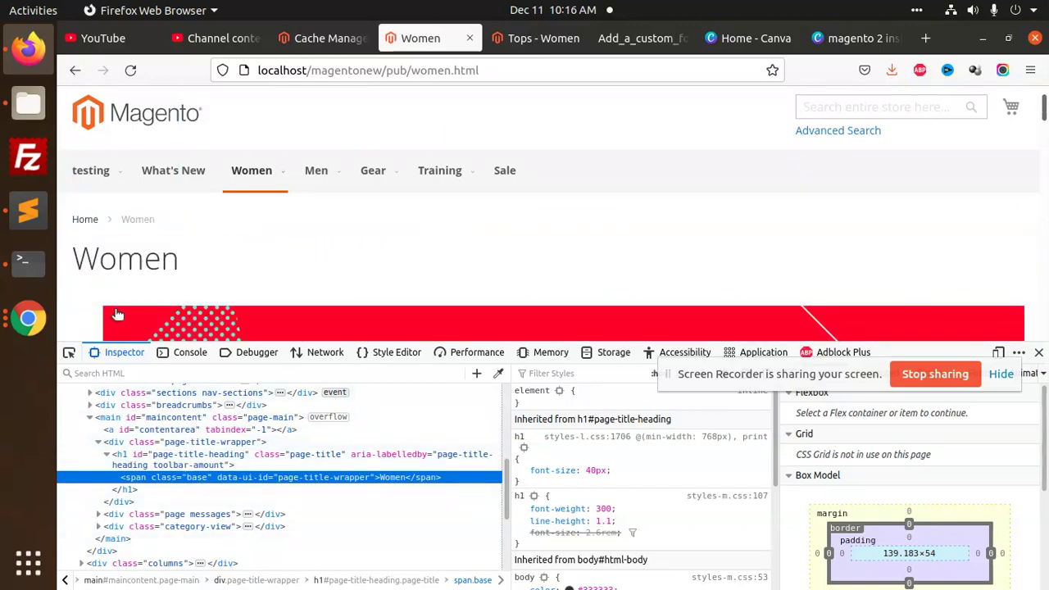
click(69, 352)
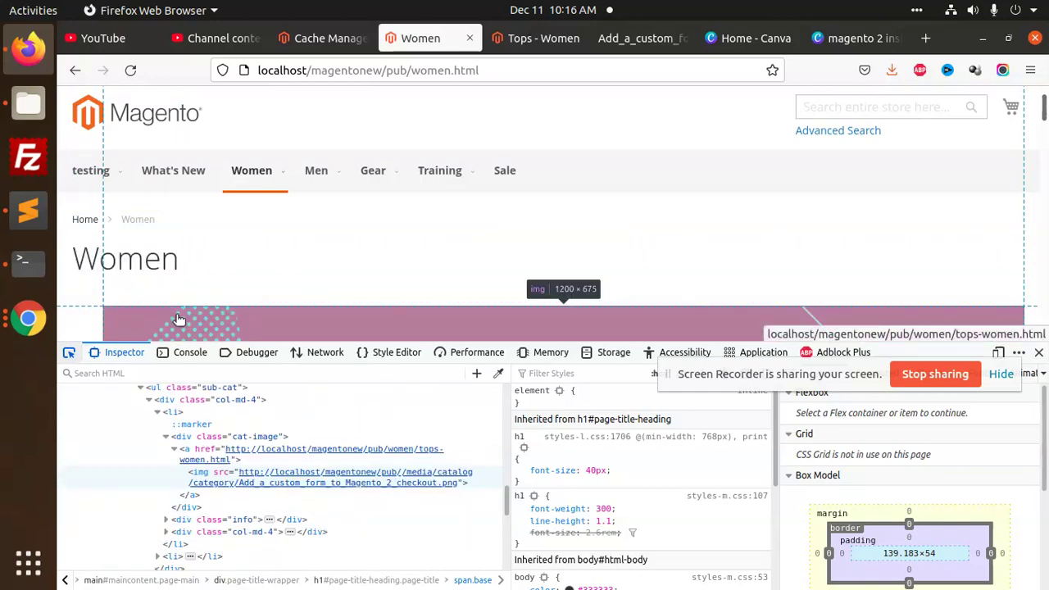
click(178, 318)
scroll(210, 399, up, 3)
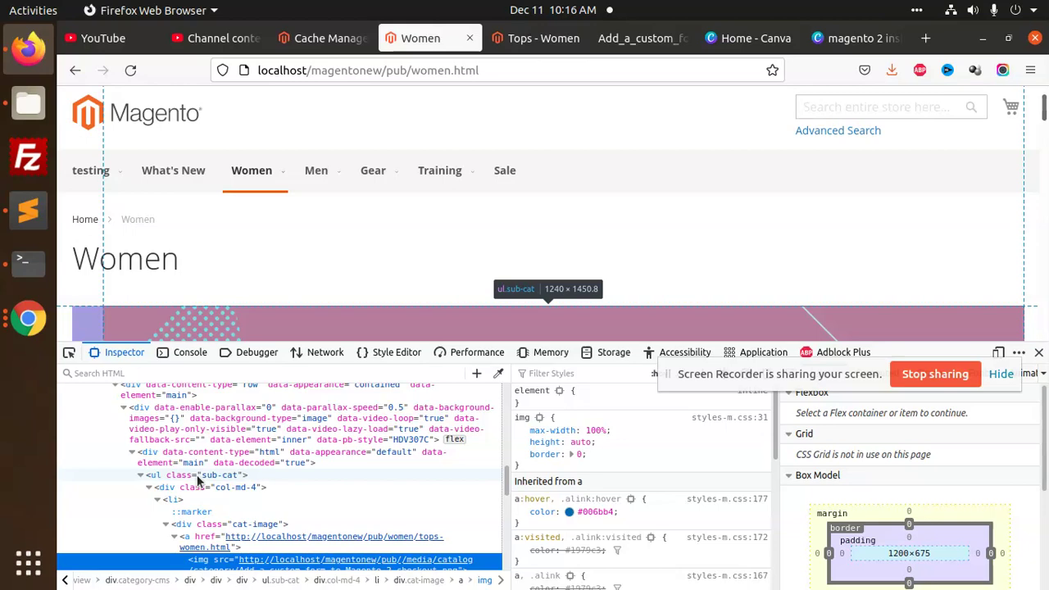
scroll(196, 481, up, 3)
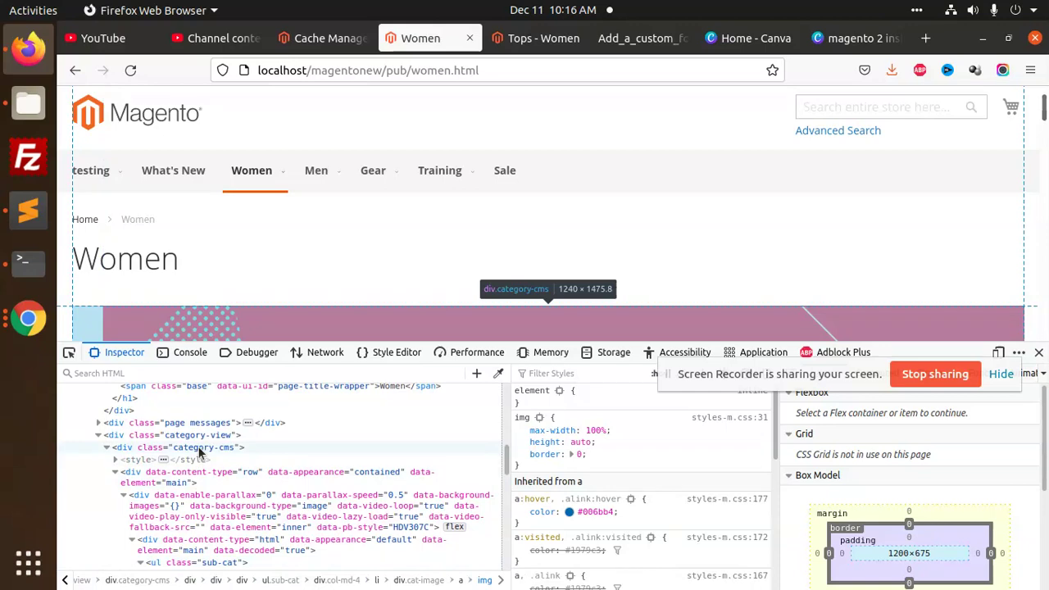
key(alt+Tab)
key(alt+Tab)
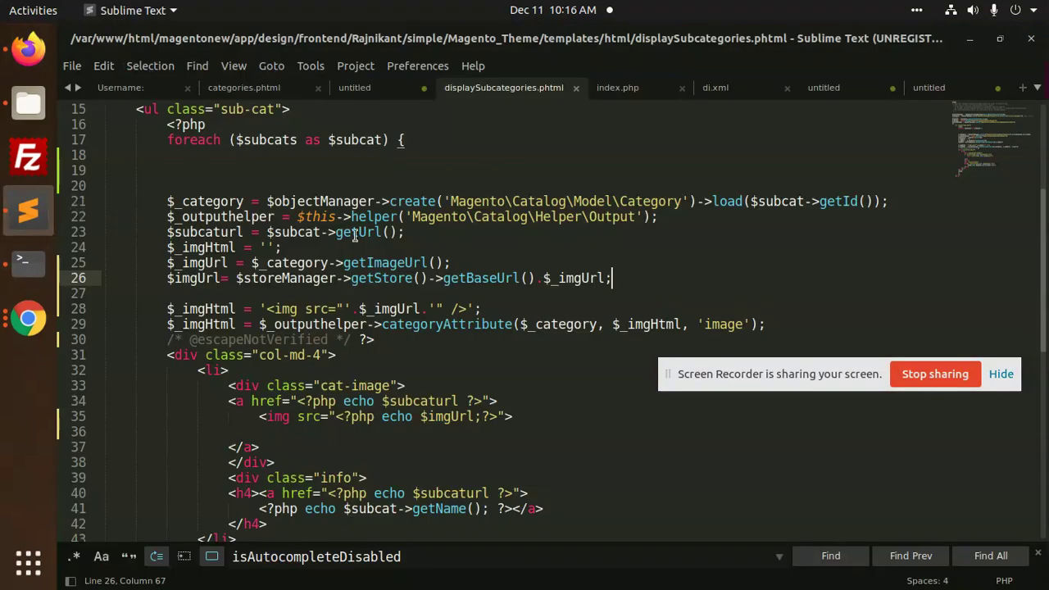
Select 'sub' in class="sub-cat" on line 15 of displaySubcategories.phtml, then return to Firefox's inspector
scroll(356, 237, up, 2)
click(224, 201)
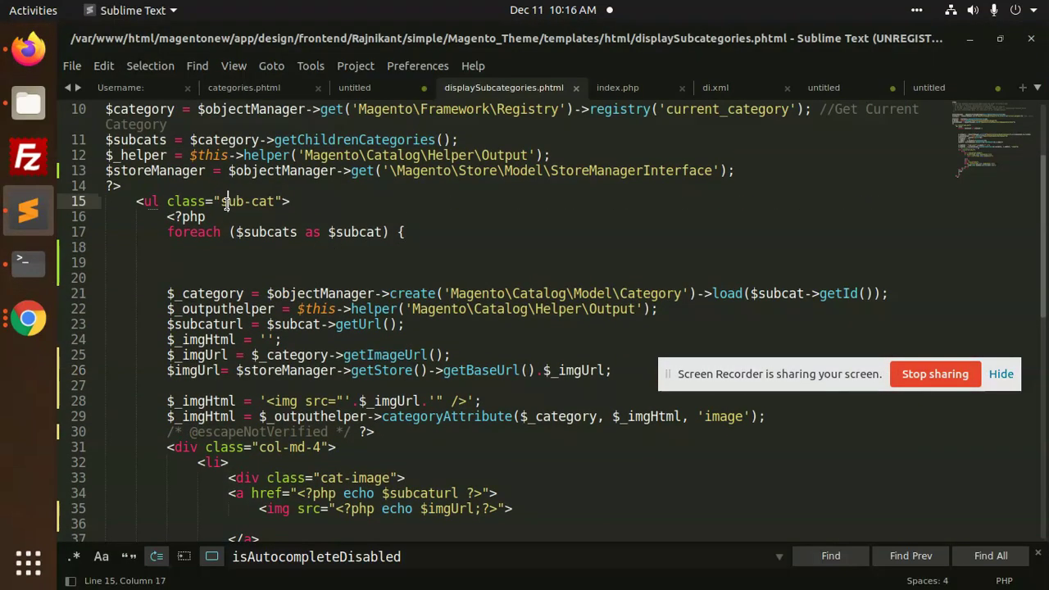
double_click(229, 200)
scroll(345, 305, up, 2)
key(alt+Tab)
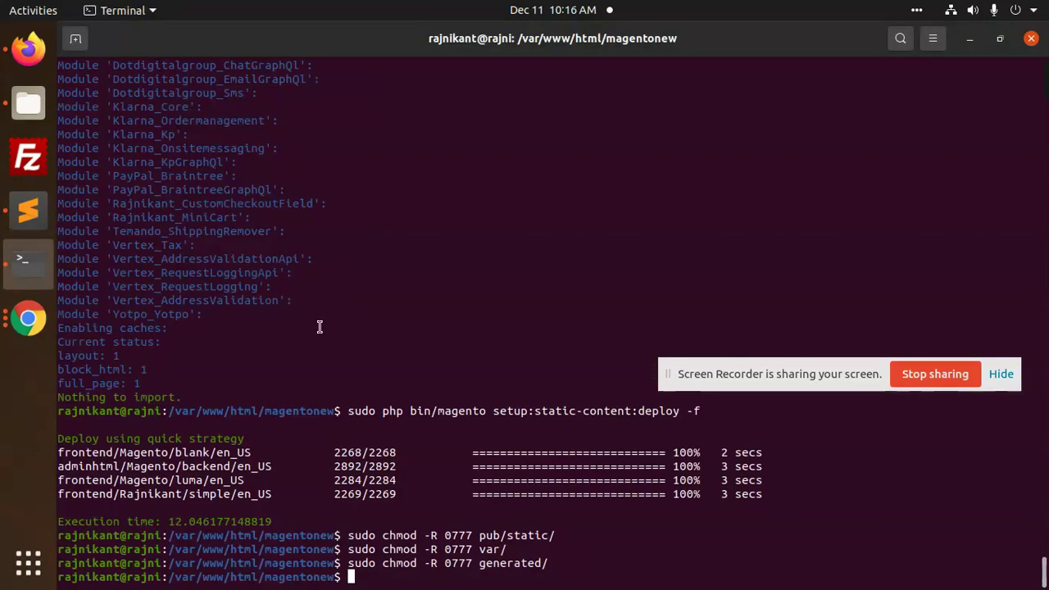
key(alt+Tab)
scroll(229, 472, down, 5)
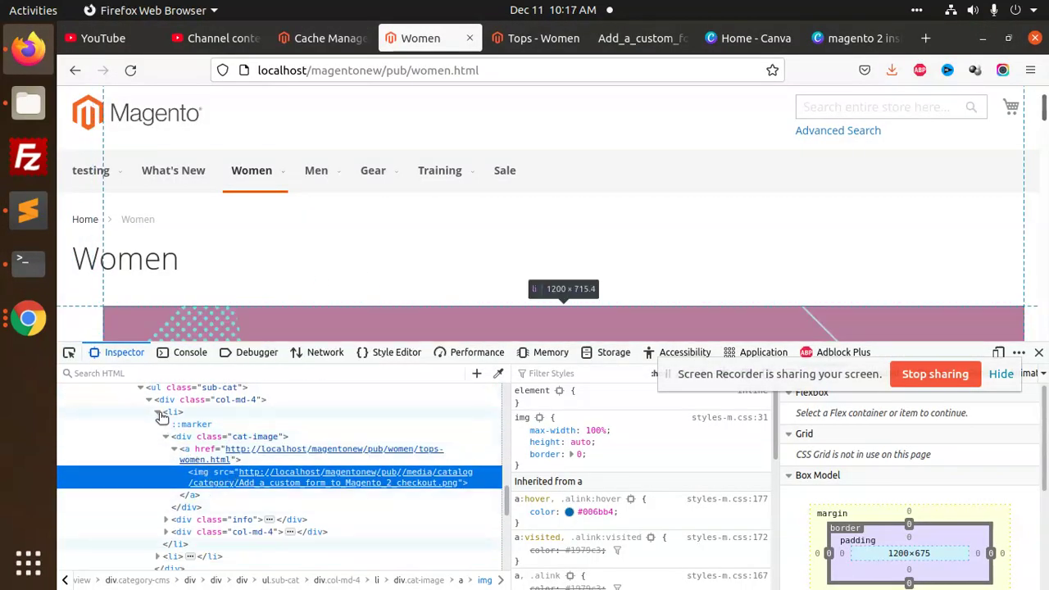
Select the ul.sub-cat list element in the Firefox inspector
click(134, 387)
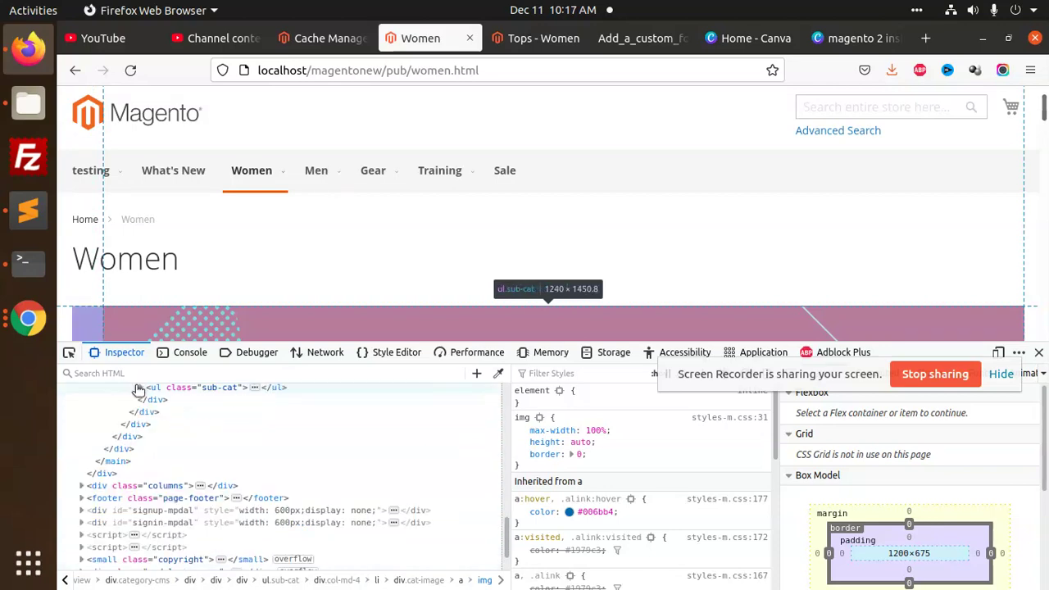
scroll(179, 419, up, 2)
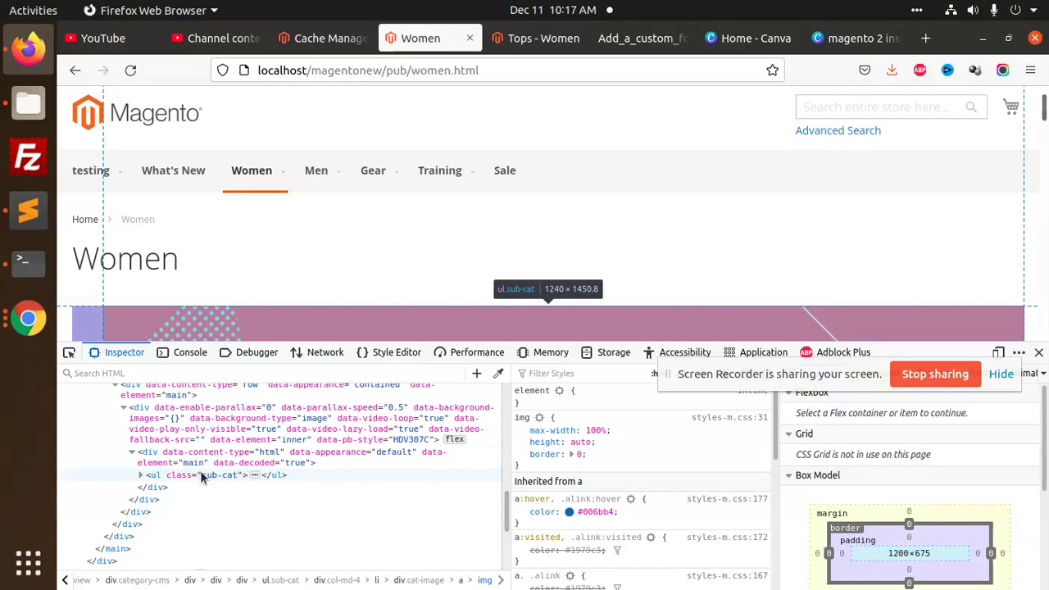
key(alt)
click(200, 474)
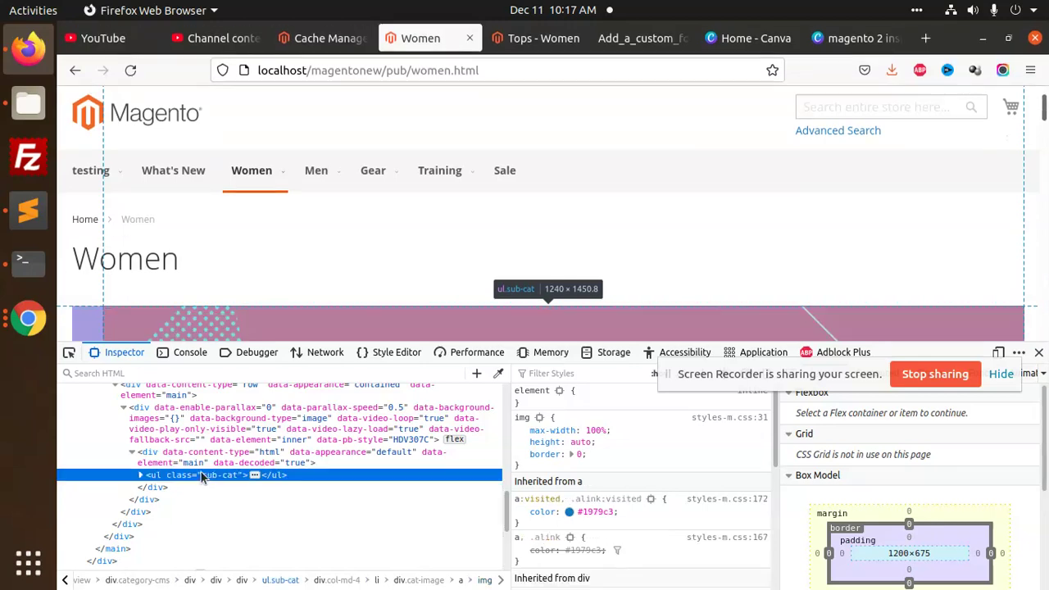
click(737, 375)
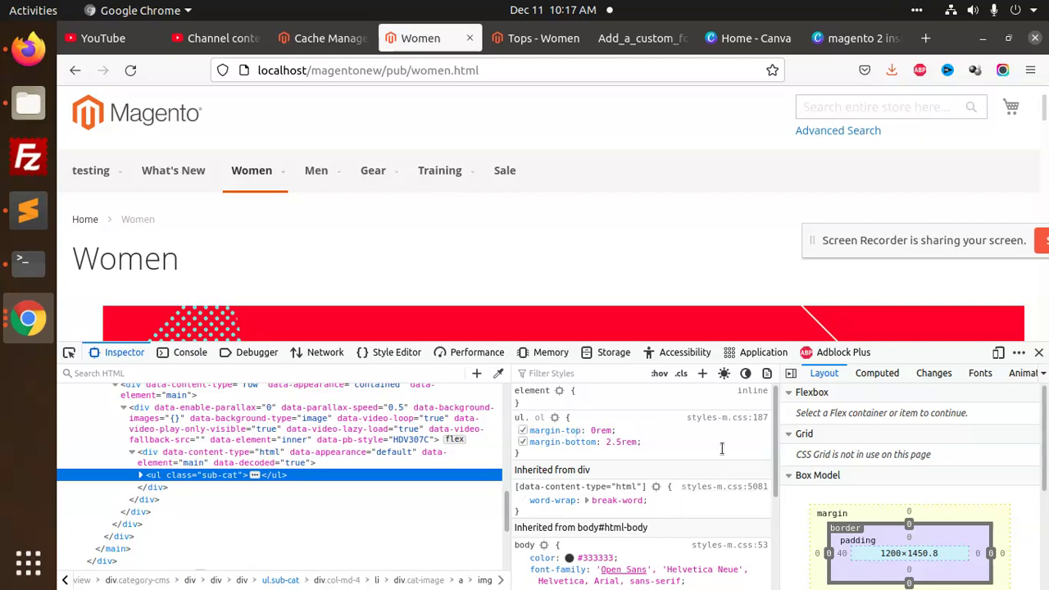
Add a new .sub-cat rule with display: inline-block and width: 33%
click(702, 373)
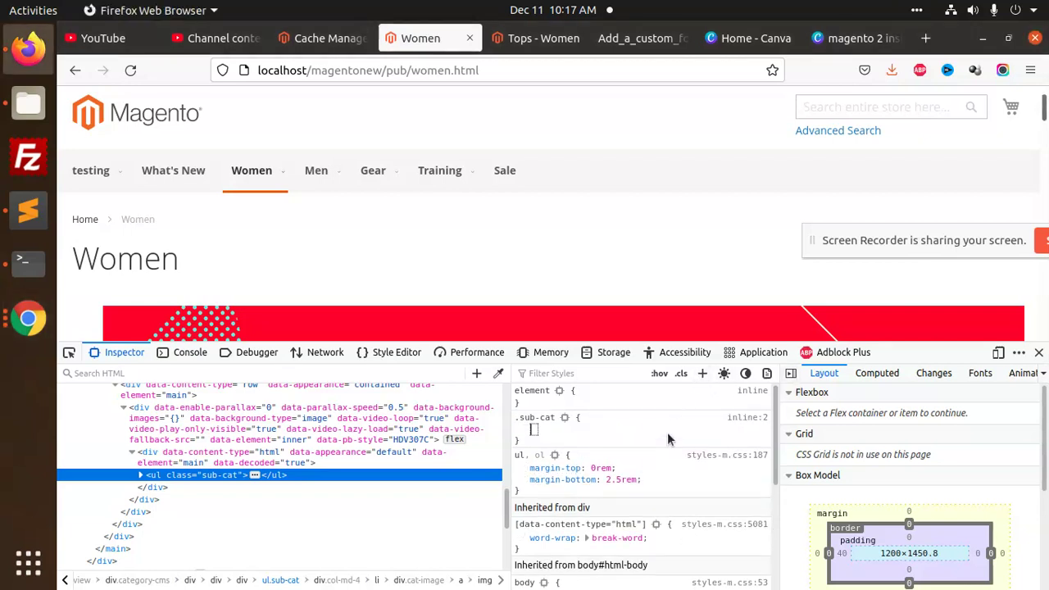
text(display)
key(Return)
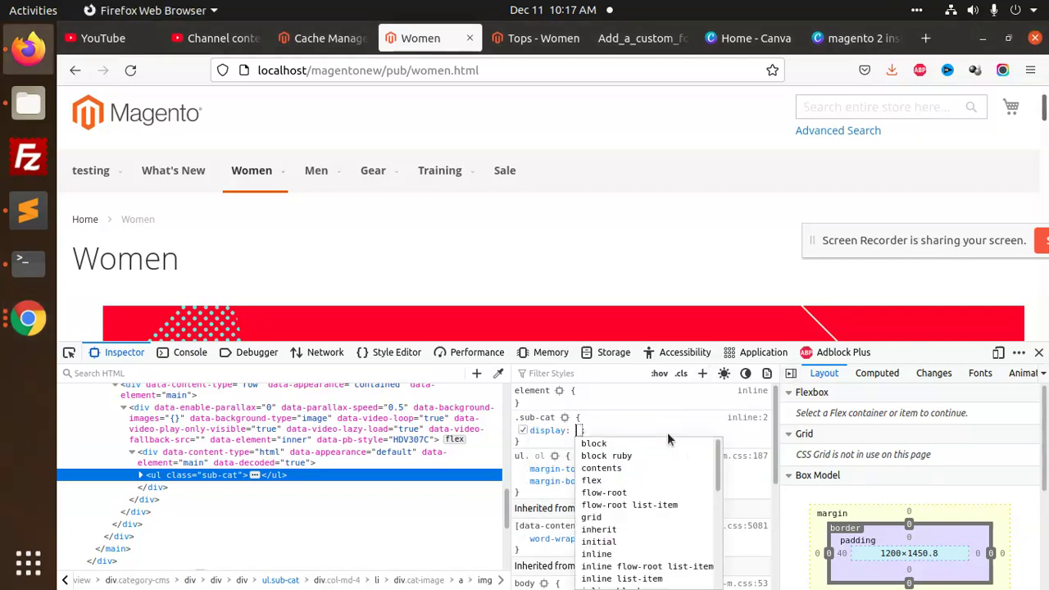
text(in)
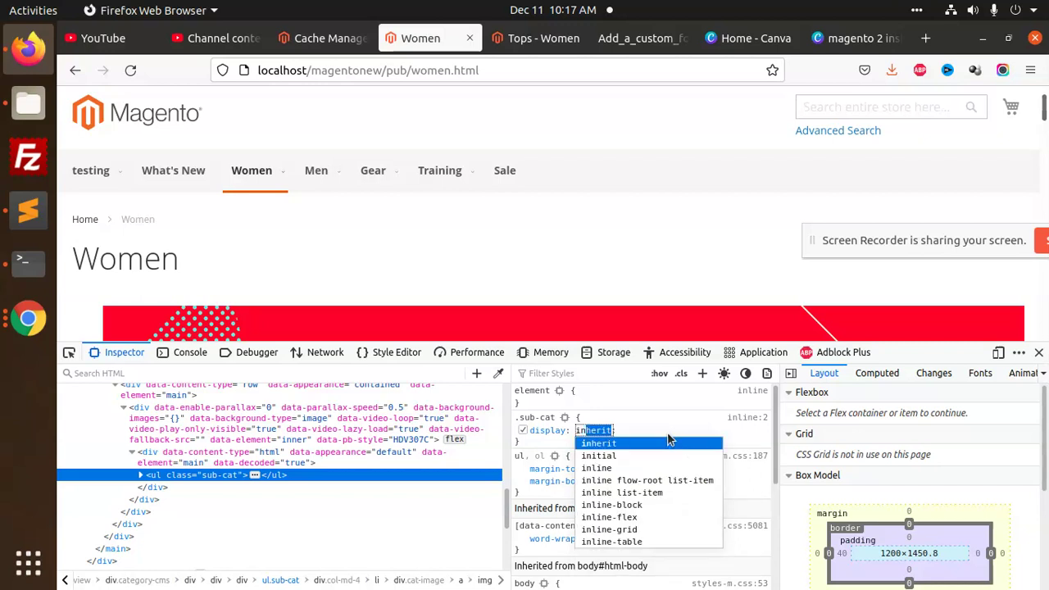
text(l)
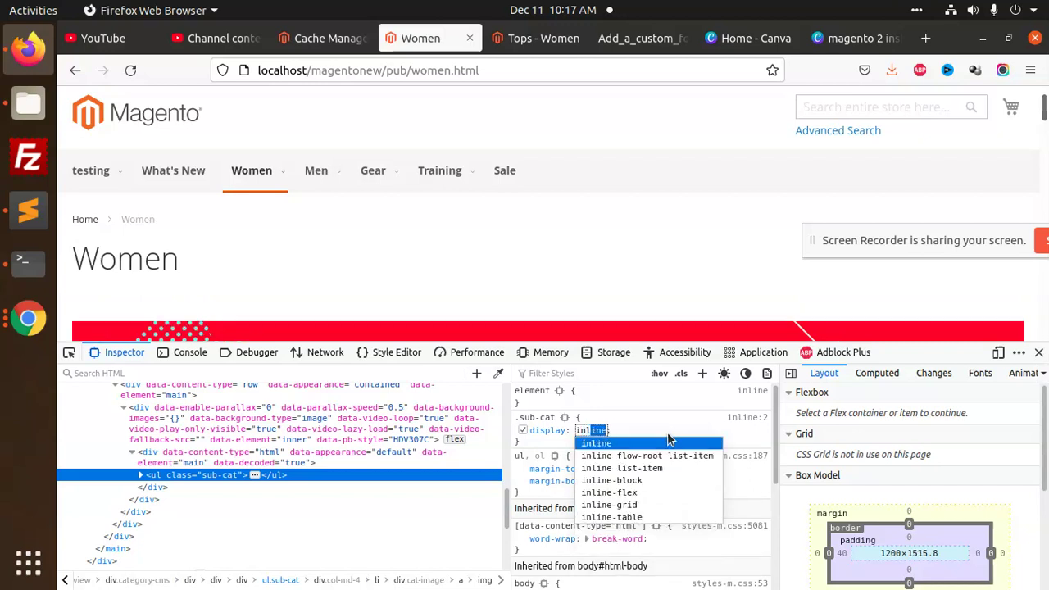
text(ine-block)
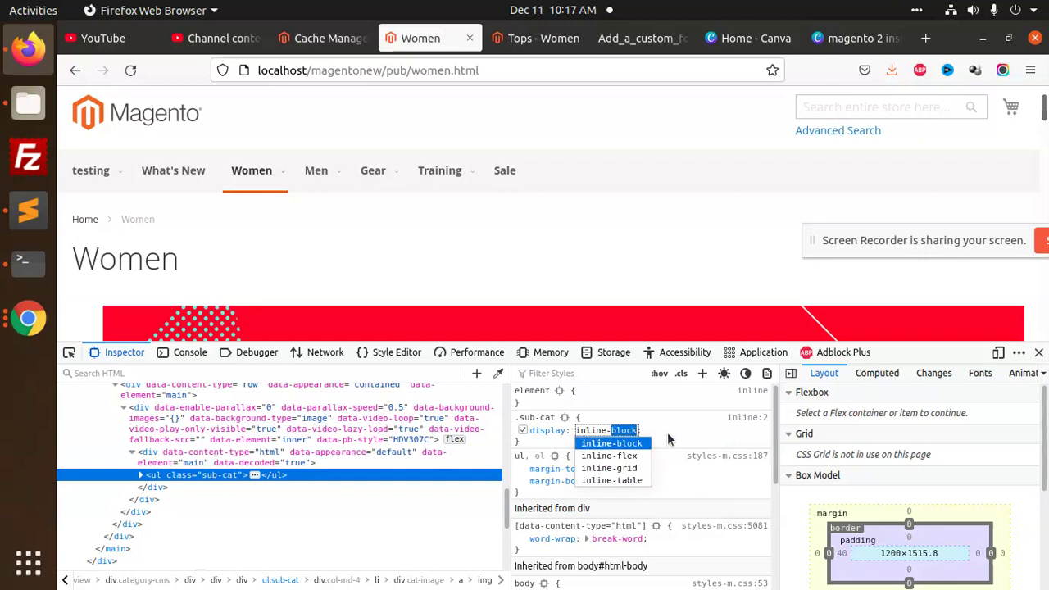
key(Return)
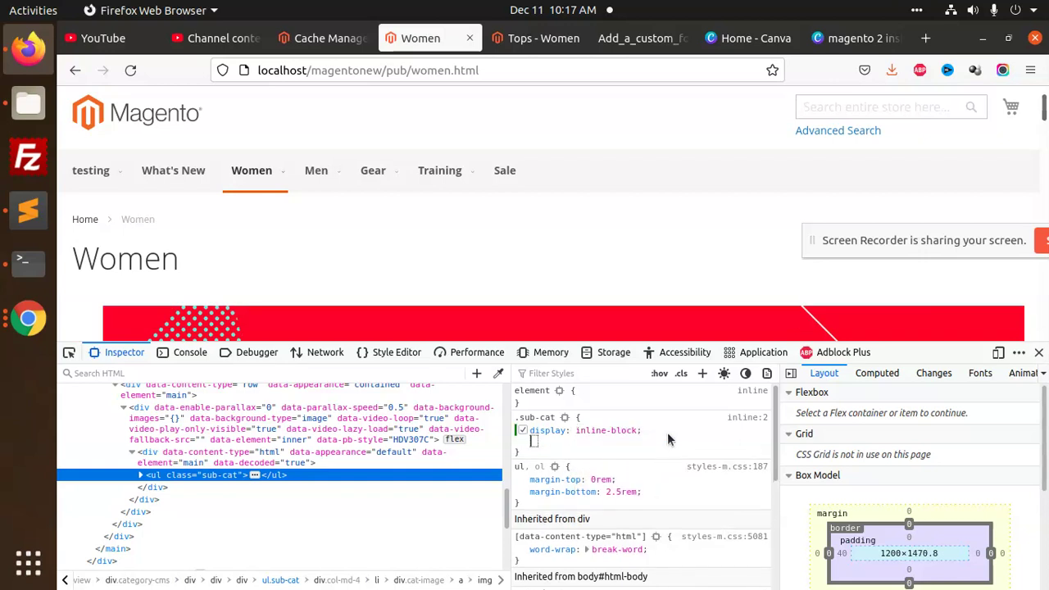
text(width)
key(Return)
text(33)
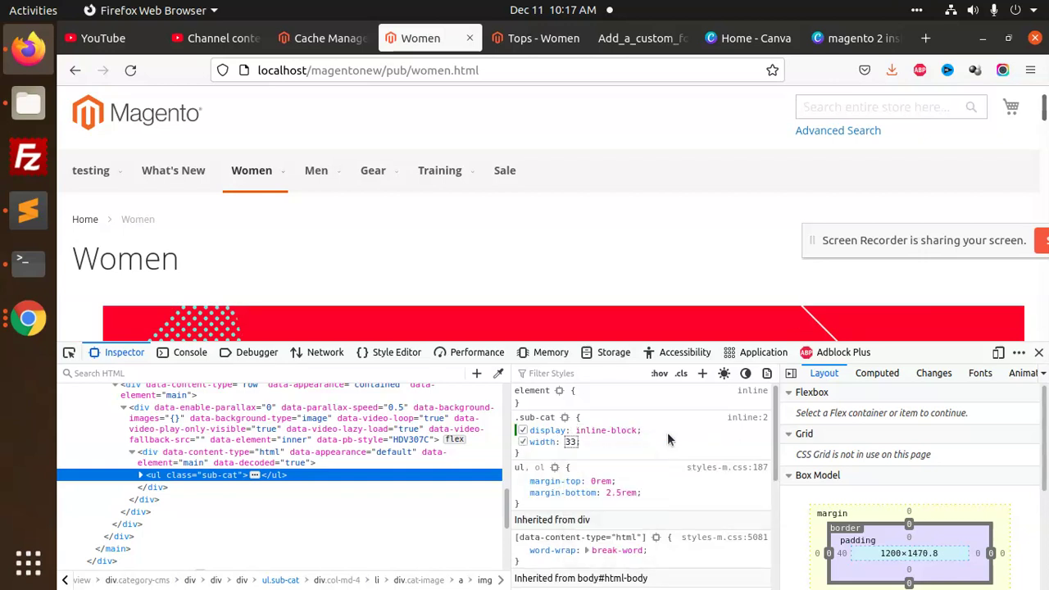
text(%)
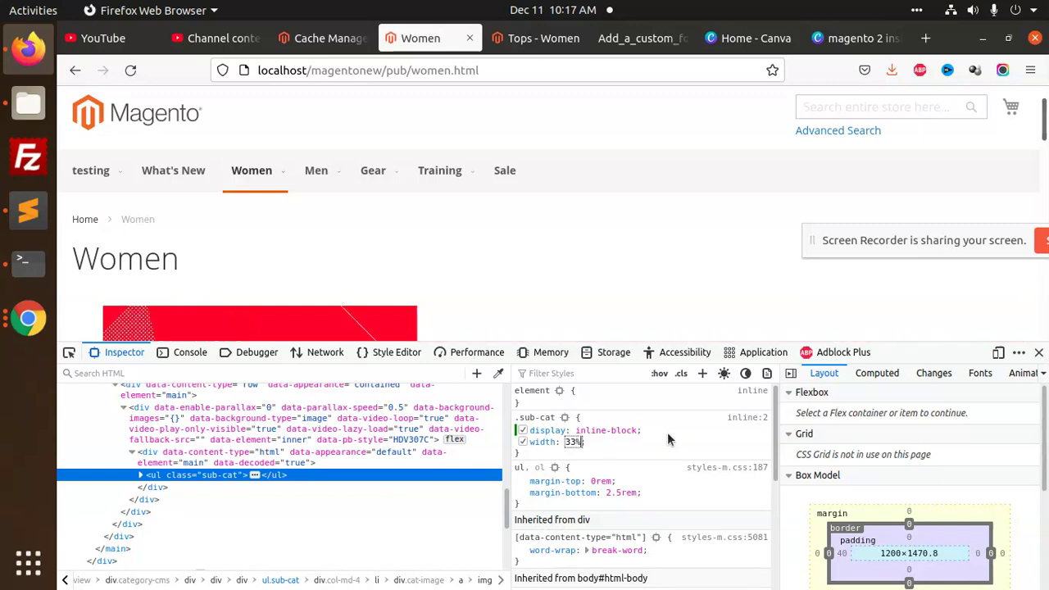
click(492, 232)
scroll(516, 214, down, 10)
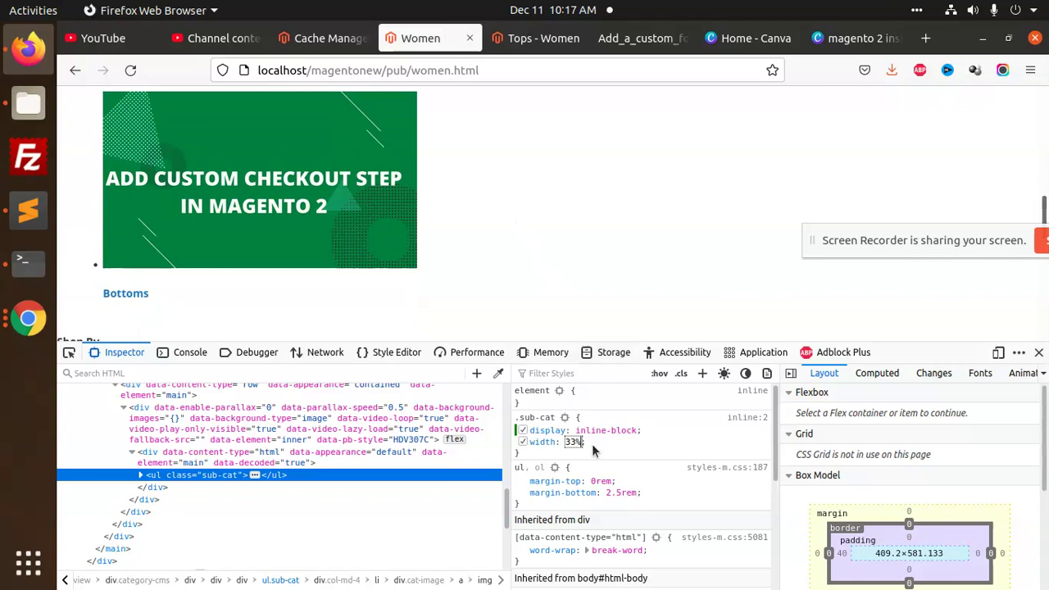
key(Return)
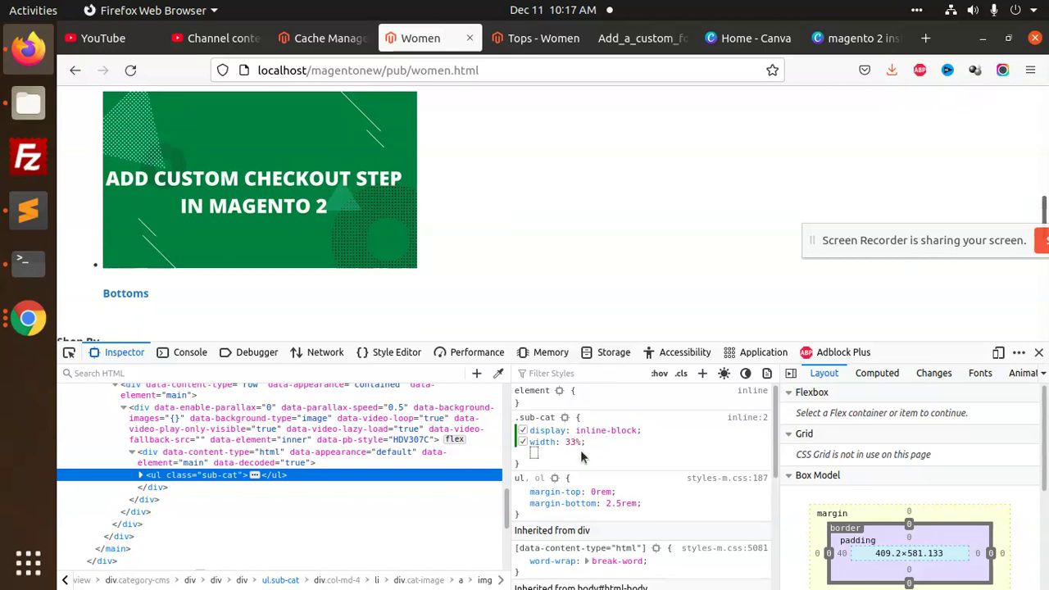
Add margin: auto to the .sub-cat rule and discard an empty float declaration
text(margin)
key(Tab)
text(auto)
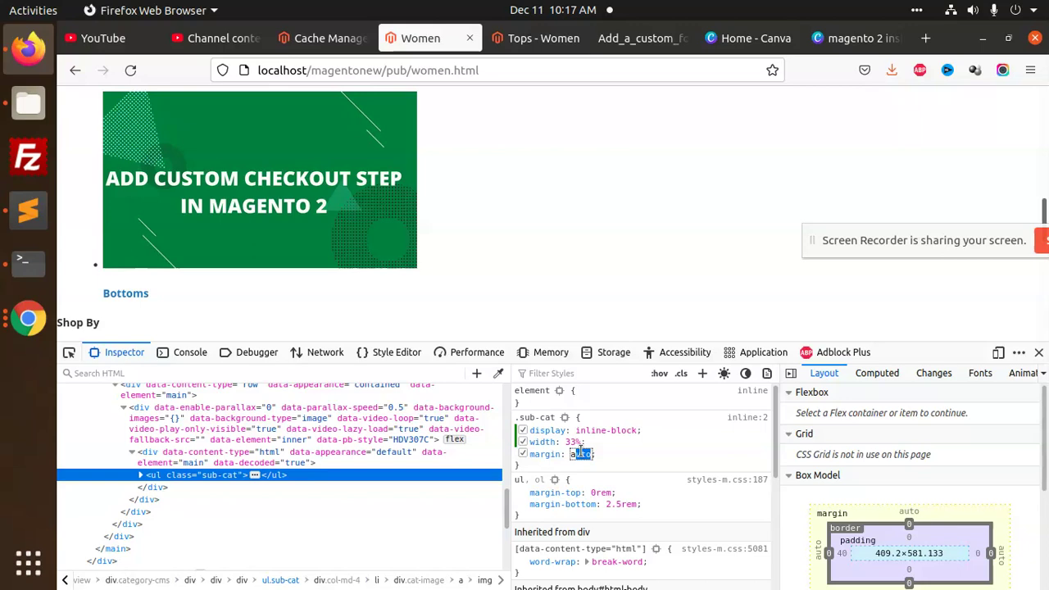
key(Return)
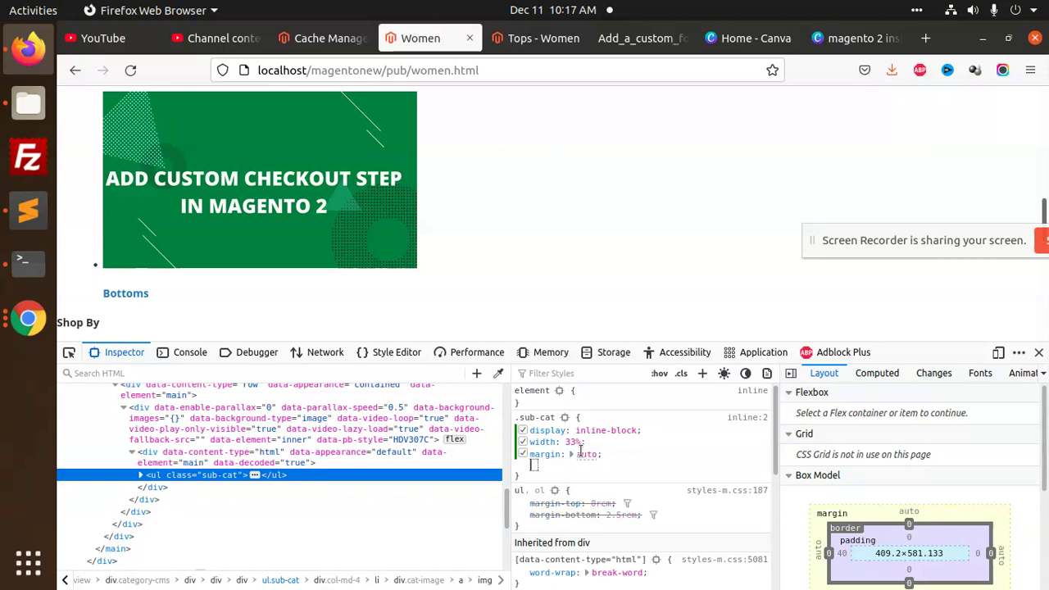
text(float)
key(Tab)
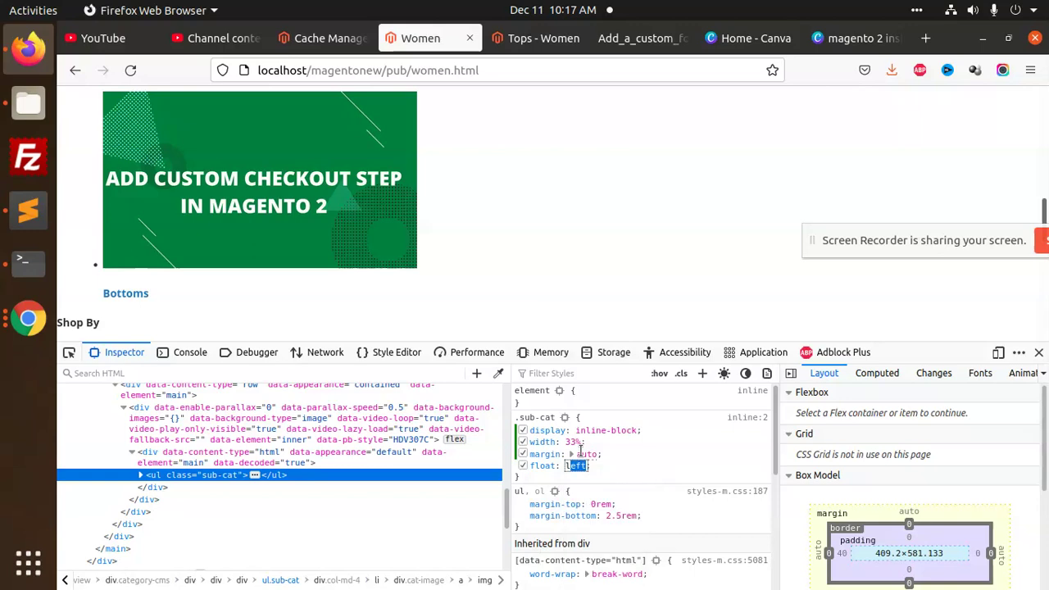
key(BackSpace)
key(Return)
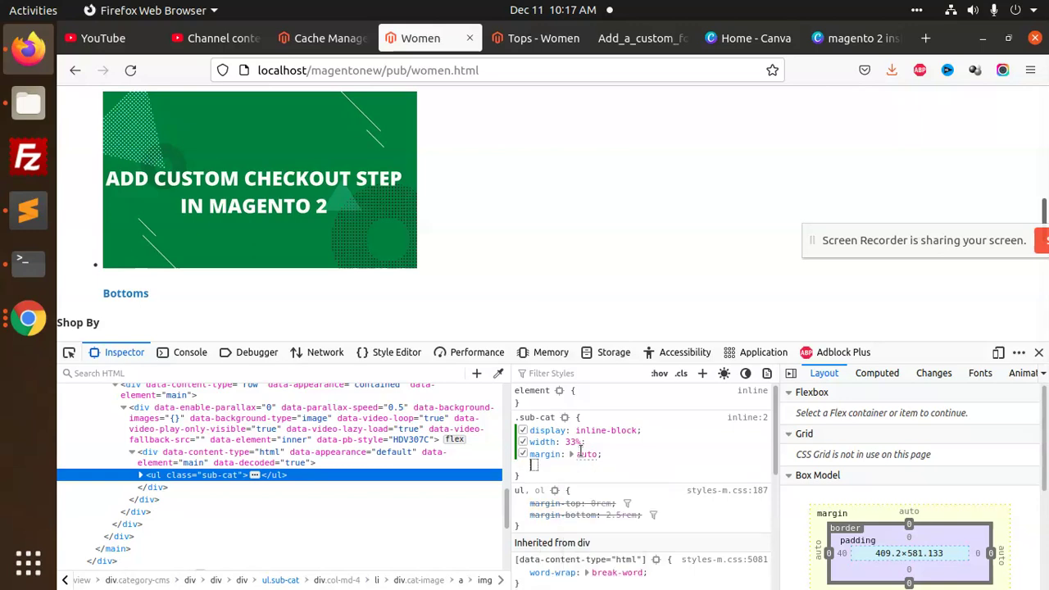
Clear the .sub-cat display value and preview options like inline-grid and inline, settling on inline flow-root list-item
click(604, 430)
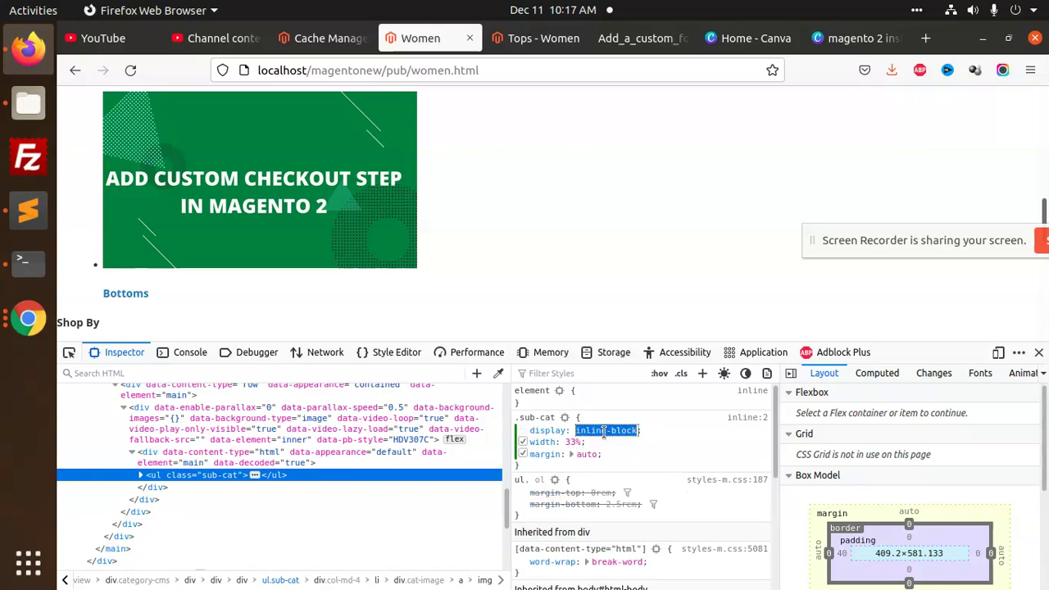
key(BackSpace)
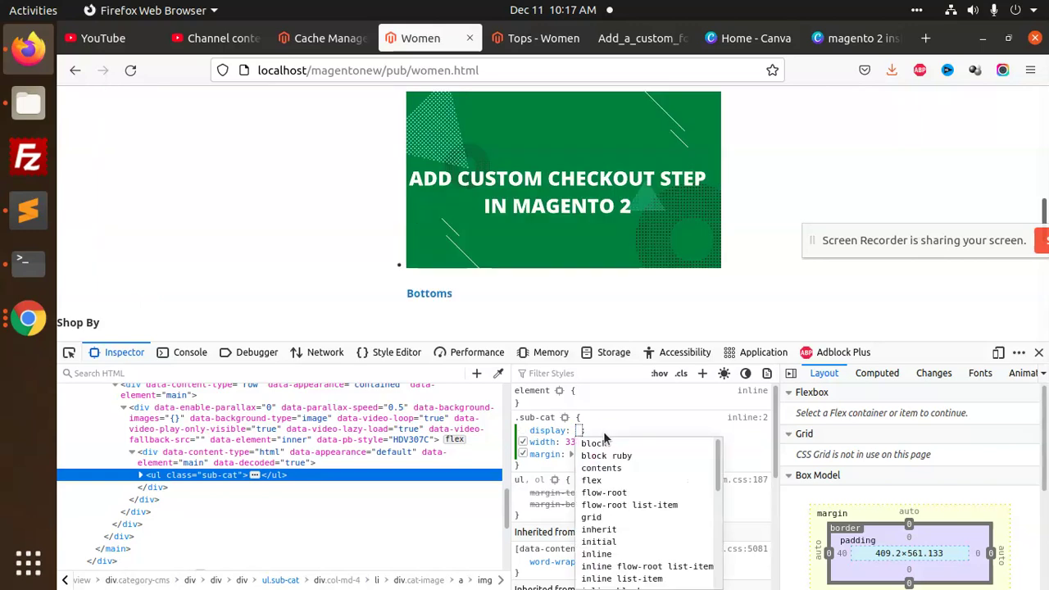
key(Down)
key(Down)
key(Down)
key(Down)
key(Down)
key(Down)
key(Down)
key(Down)
key(Down)
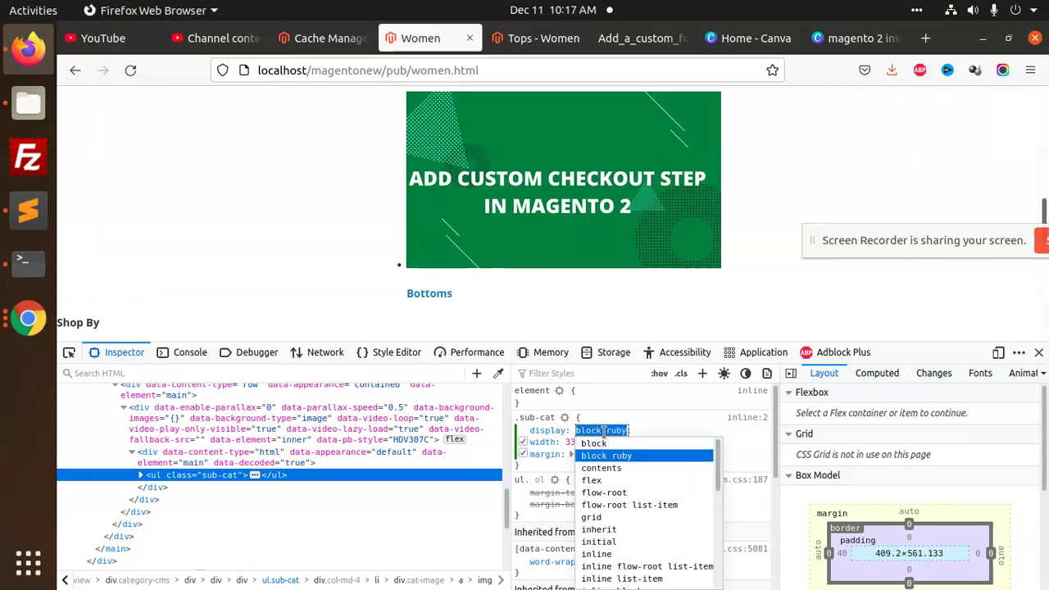
key(Down)
key(Down)
key(Down)
key(Down)
key(Down)
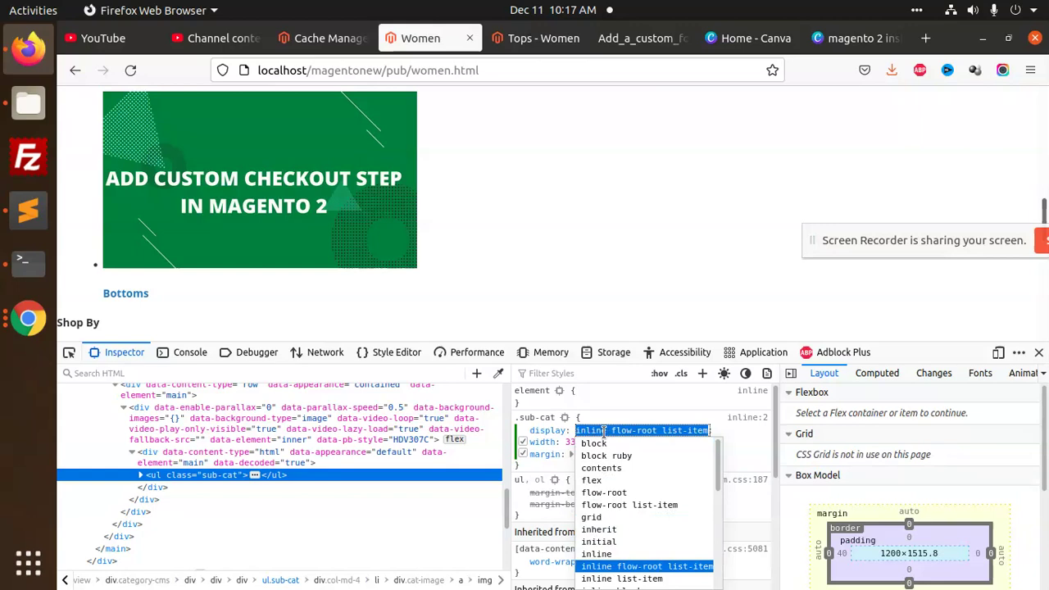
key(Down)
key(Down)
key(Down)
key(Down)
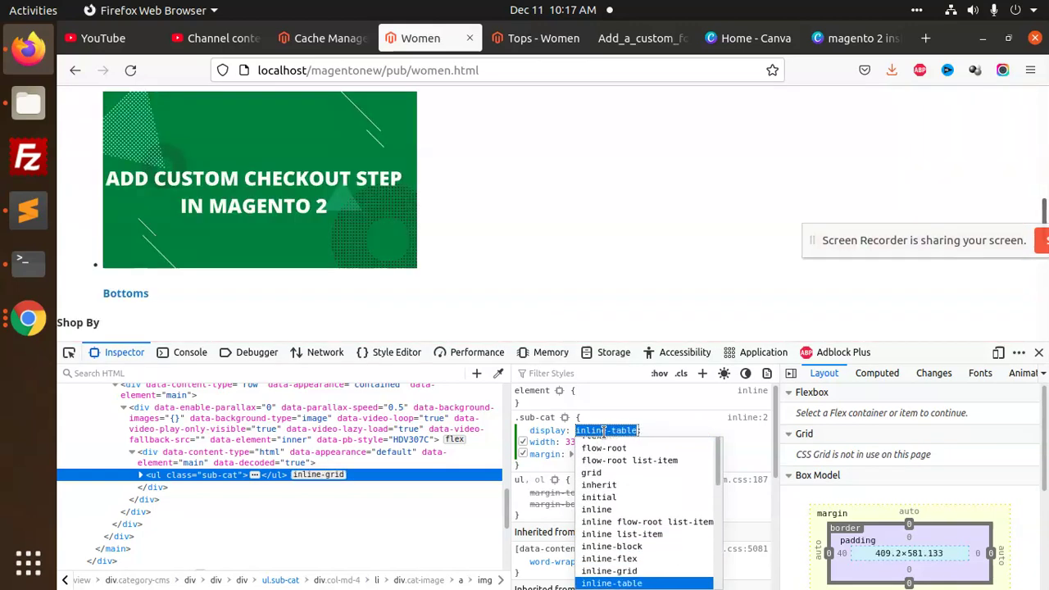
key(Up)
key(Up)
key(Up)
key(Up)
key(Up)
key(Up)
key(Up)
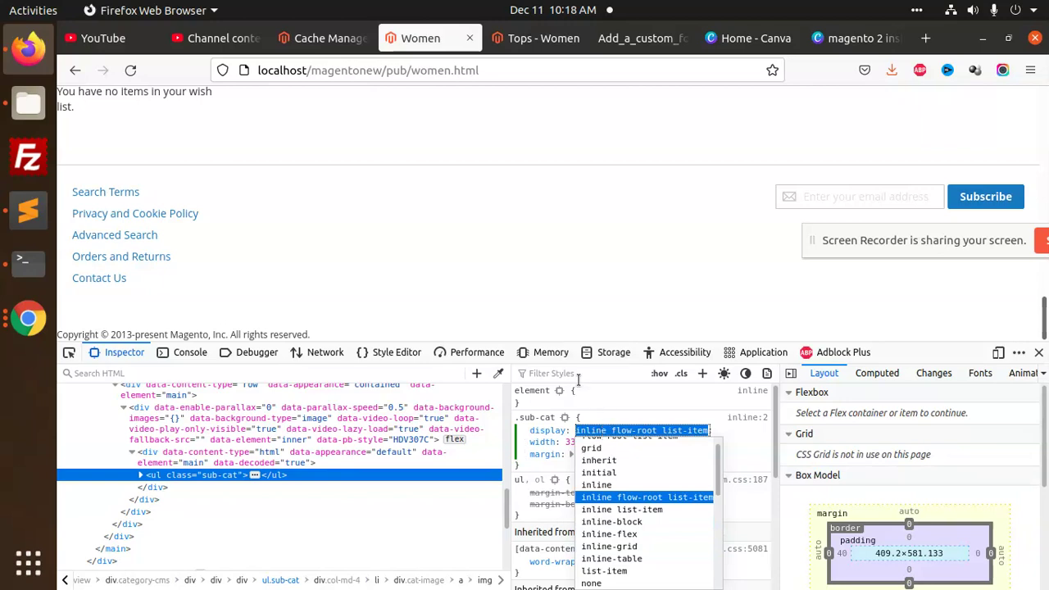
scroll(456, 270, up, 10)
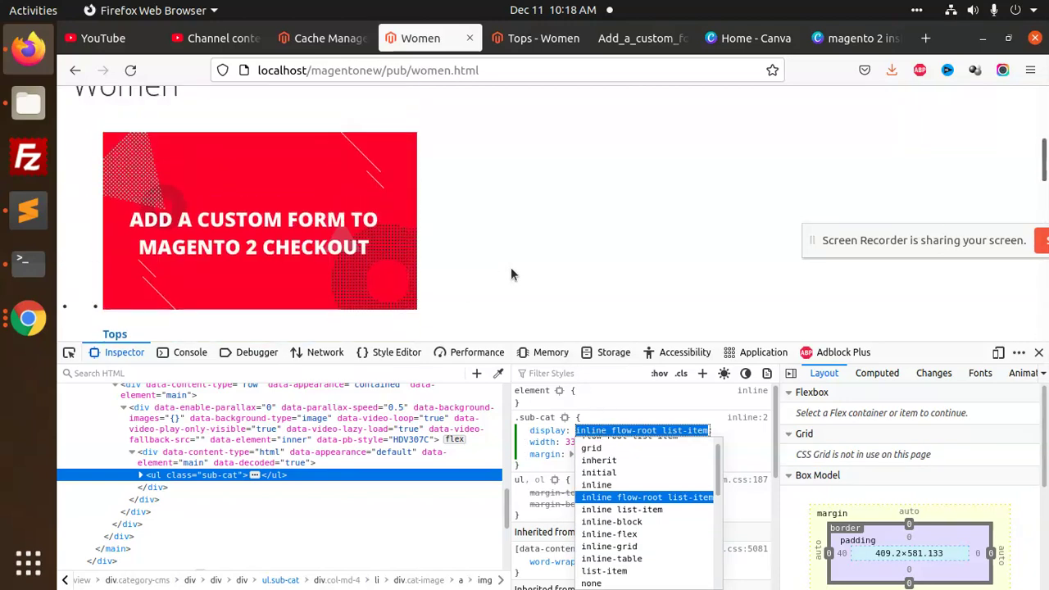
key(Up)
key(Down)
scroll(416, 234, down, 4)
scroll(417, 234, down, 1)
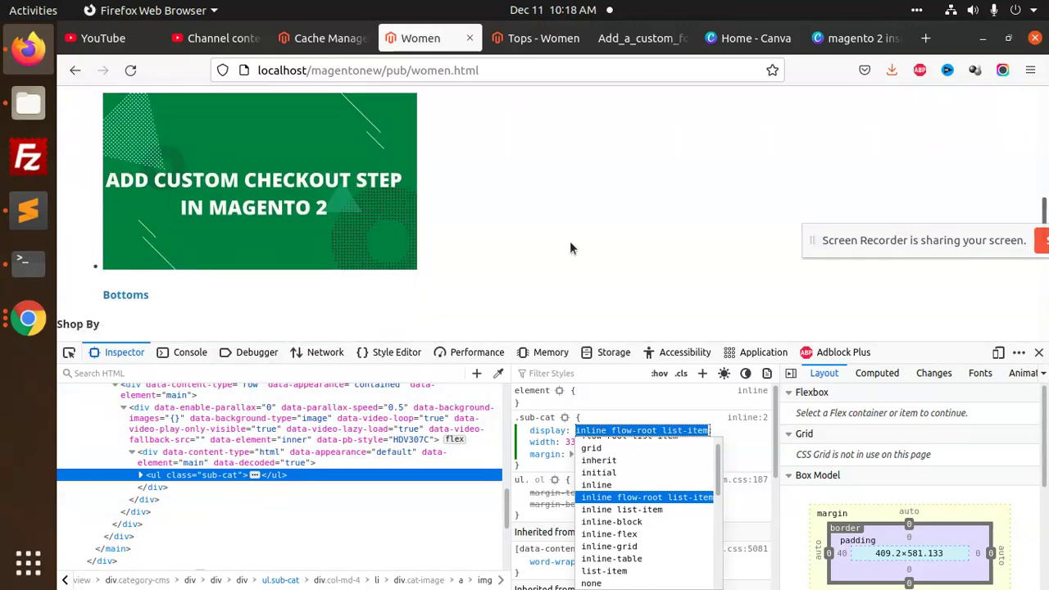
Bring up displaySubcategories.phtml in Sublime Text and place the caret at the end of the PHP line above the list
click(26, 261)
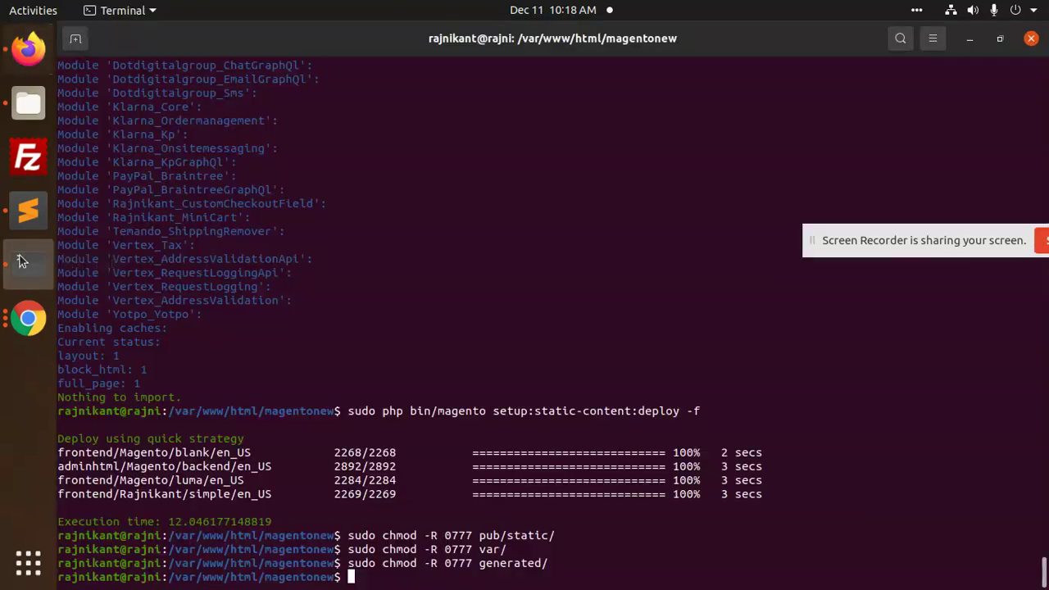
click(23, 211)
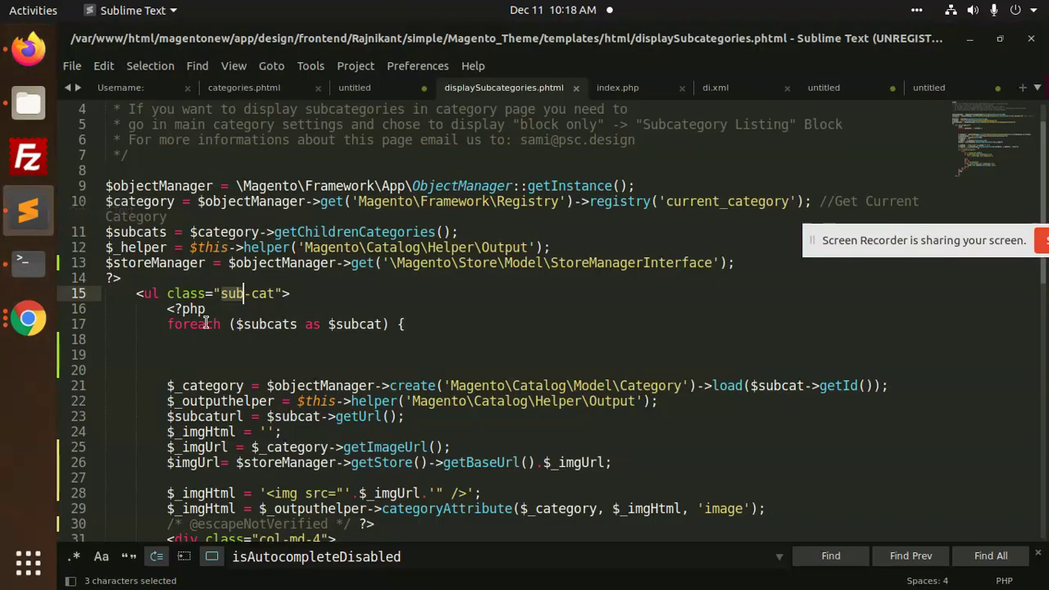
click(151, 293)
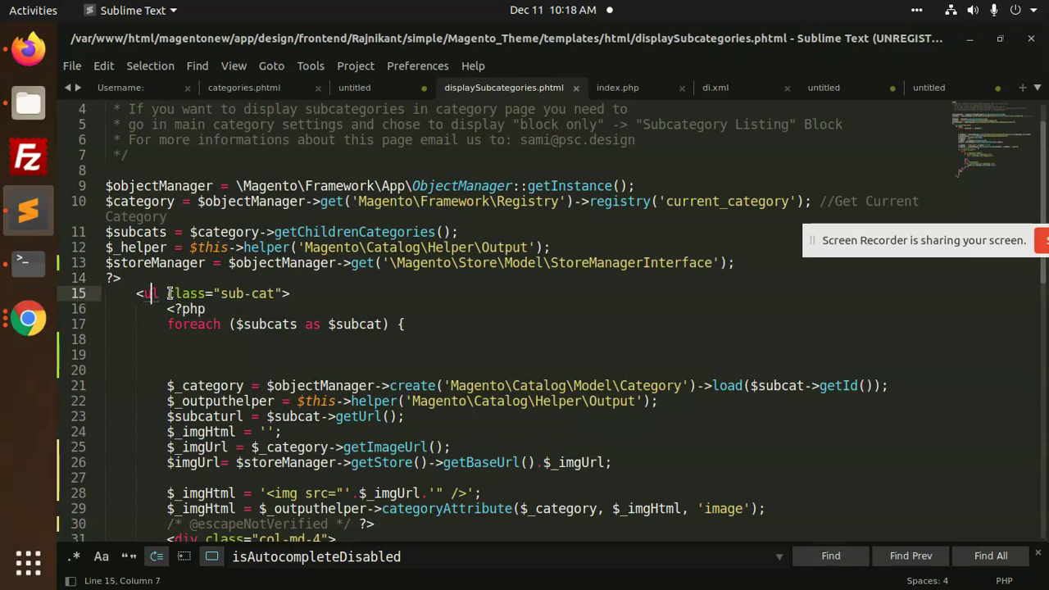
click(171, 281)
Add a new line with <div class="subbcategories"> using div tag completion
key(Return)
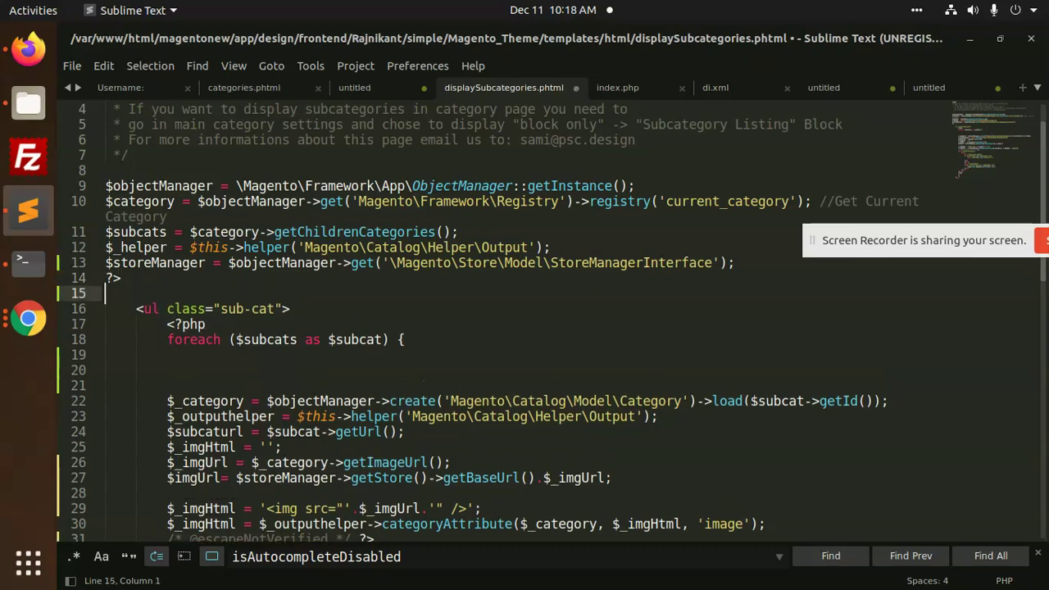
text(<s>)
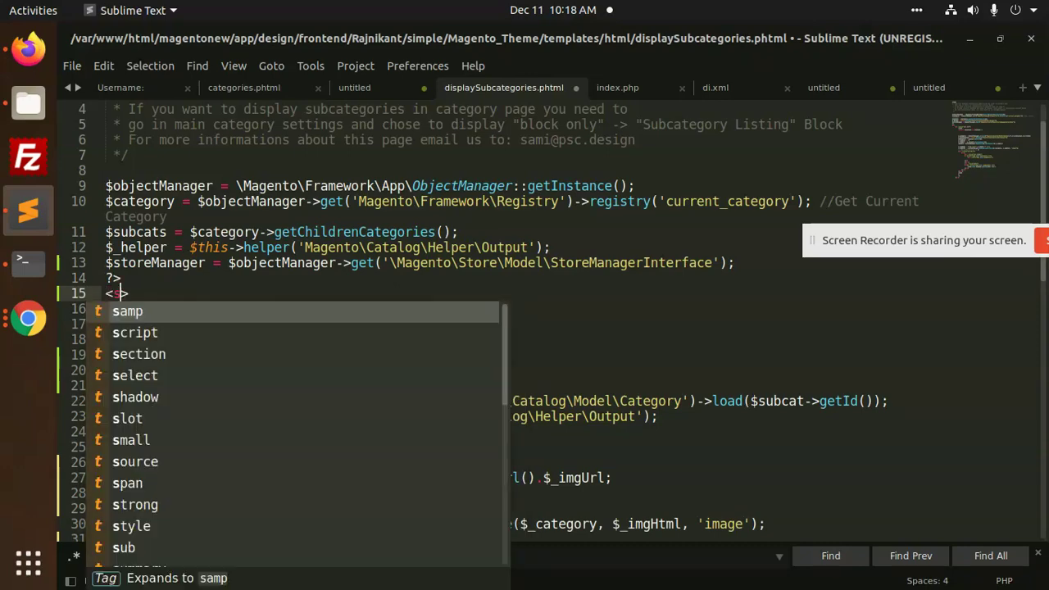
key(Escape)
key(ctrl+space)
key(Return)
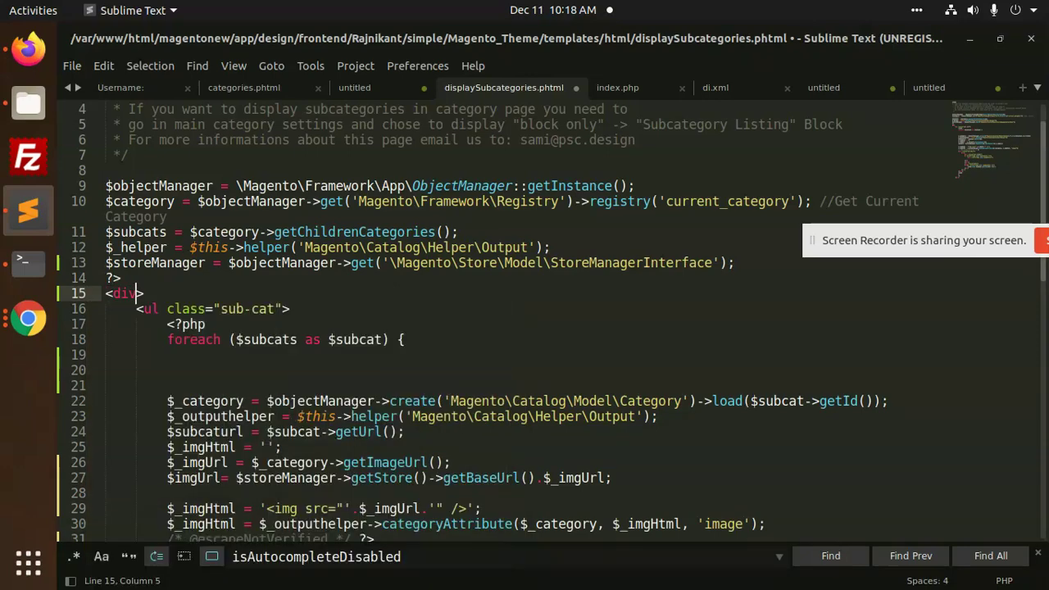
text(class)
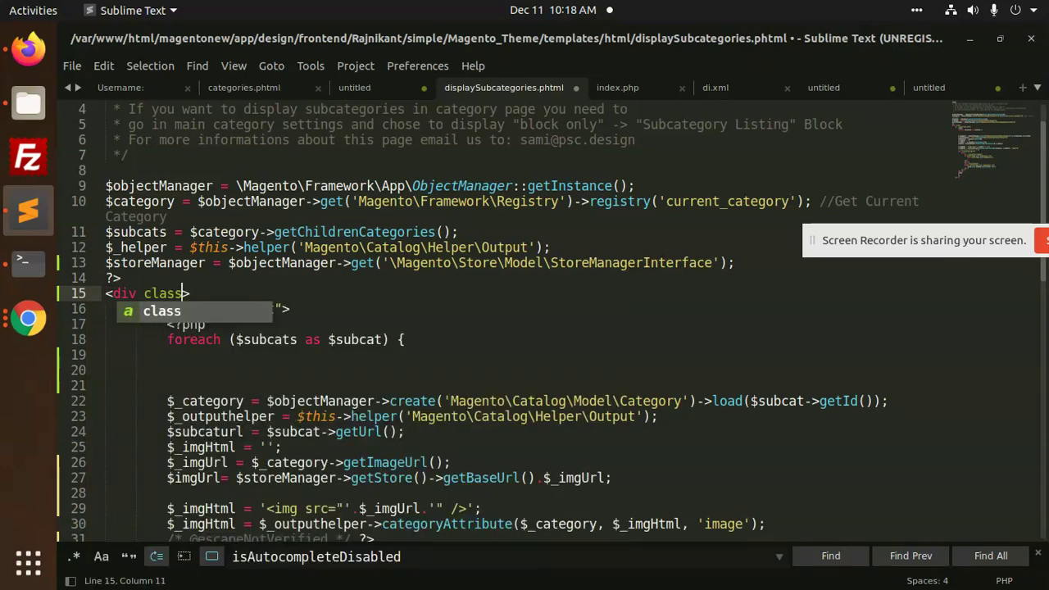
text(=")
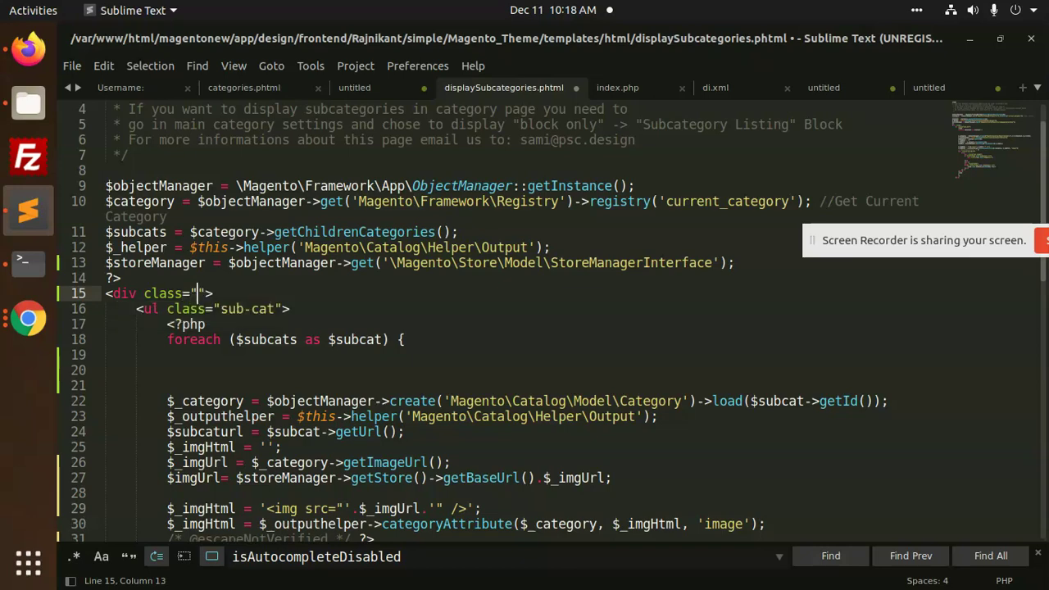
text(subbcate)
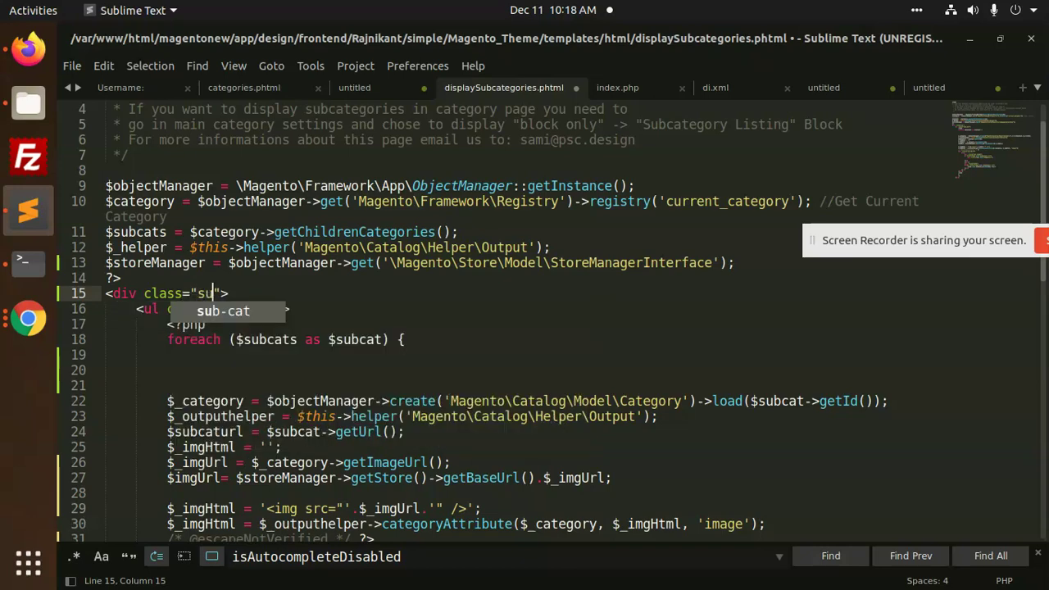
text(gories)
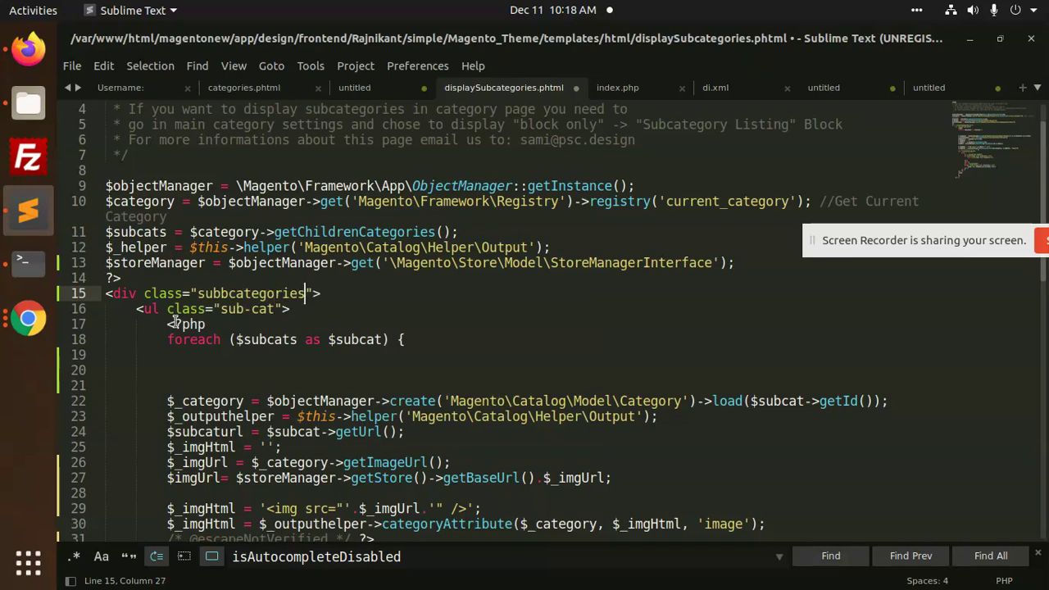
click(160, 309)
Start a new line right after the closing </ul> tag
click(150, 295)
click(141, 310)
scroll(141, 309, down, 8)
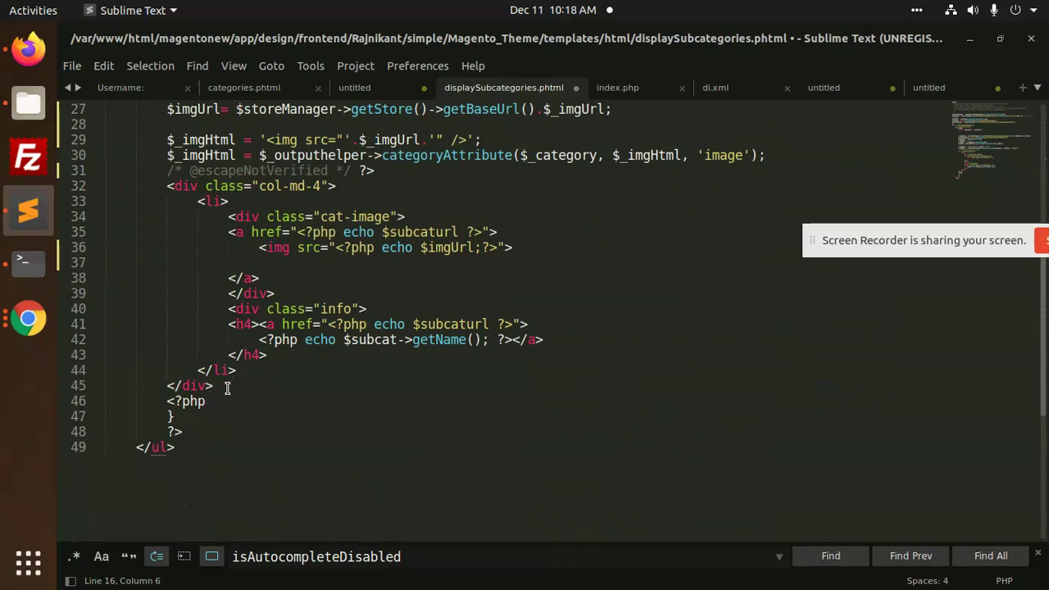
click(192, 445)
key(Return)
Type the closing tag, correcting </li> to </div> and removing extra spaces
text(</li>)
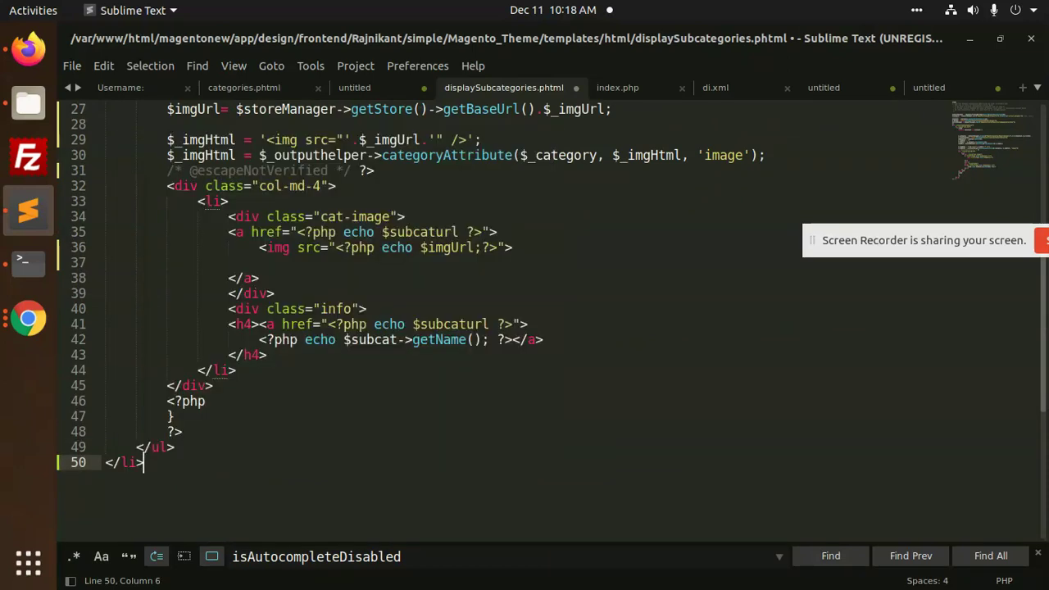
key(Left)
key(Left)
key(Right)
key(BackSpace)
key(BackSpace)
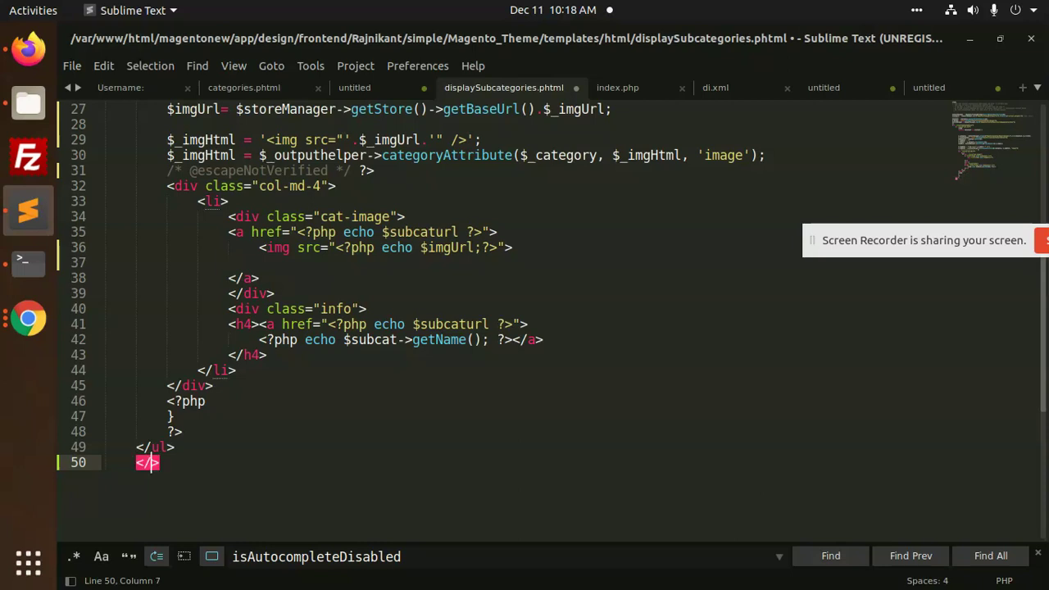
text(d)
key(Tab)
key(Tab)
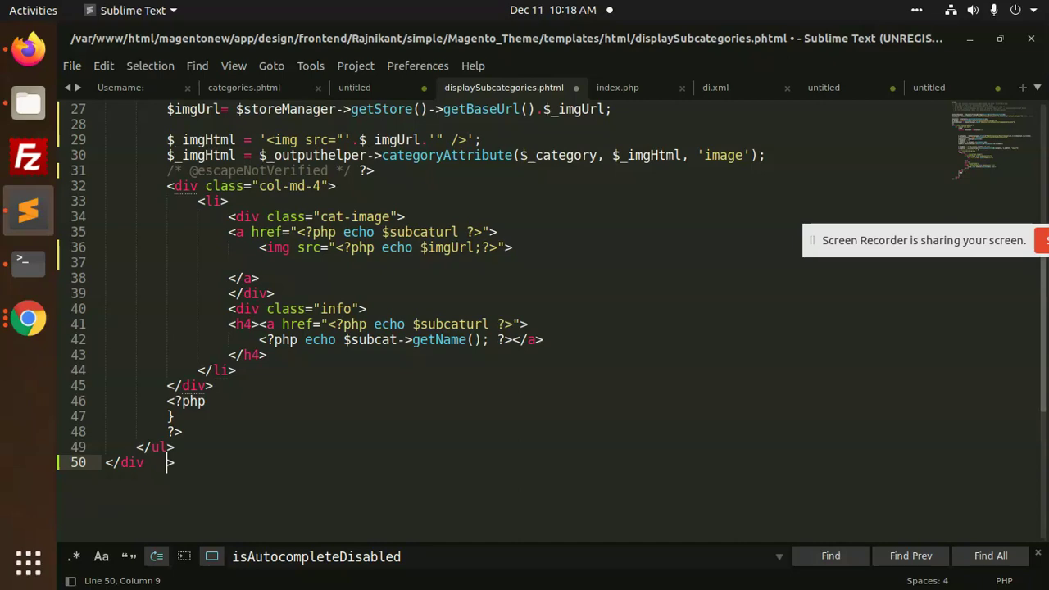
key(BackSpace)
key(BackSpace)
key(BackSpace)
click(235, 418)
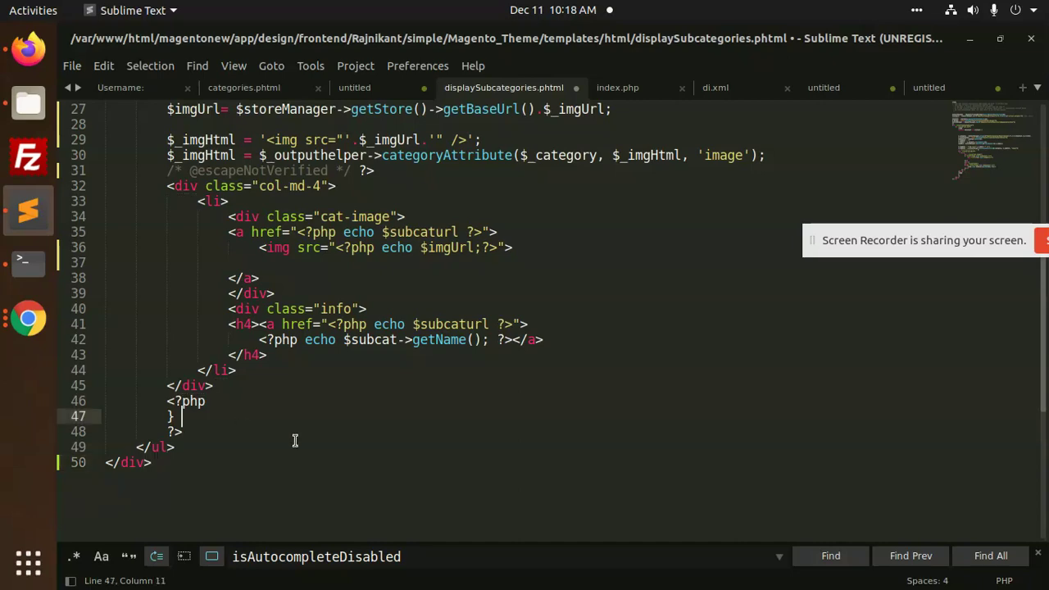
scroll(295, 441, up, 7)
click(237, 320)
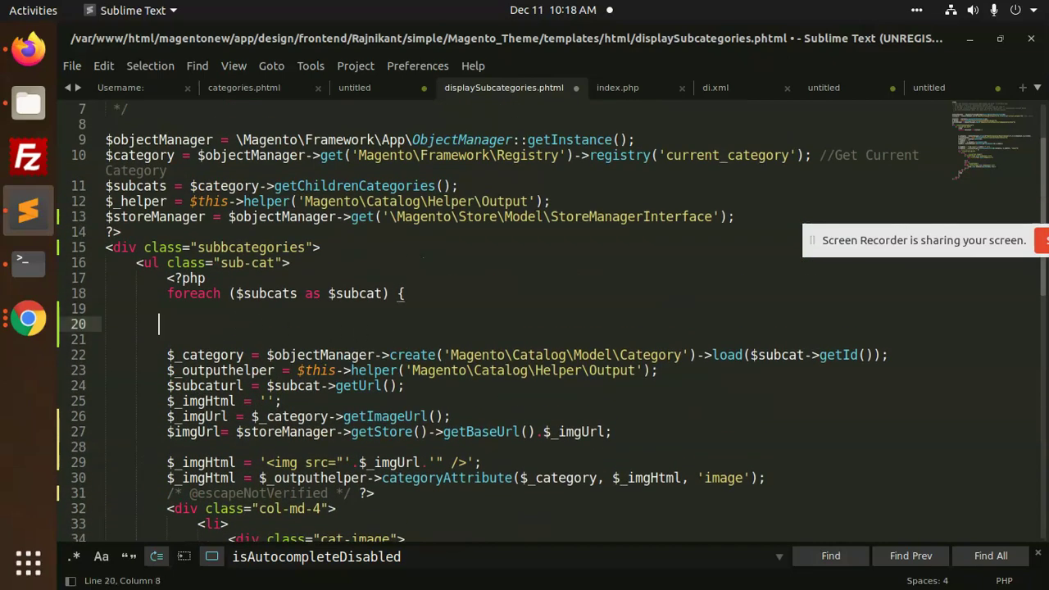
key(ctrl+x)
key(ctrl+x)
key(ctrl+x)
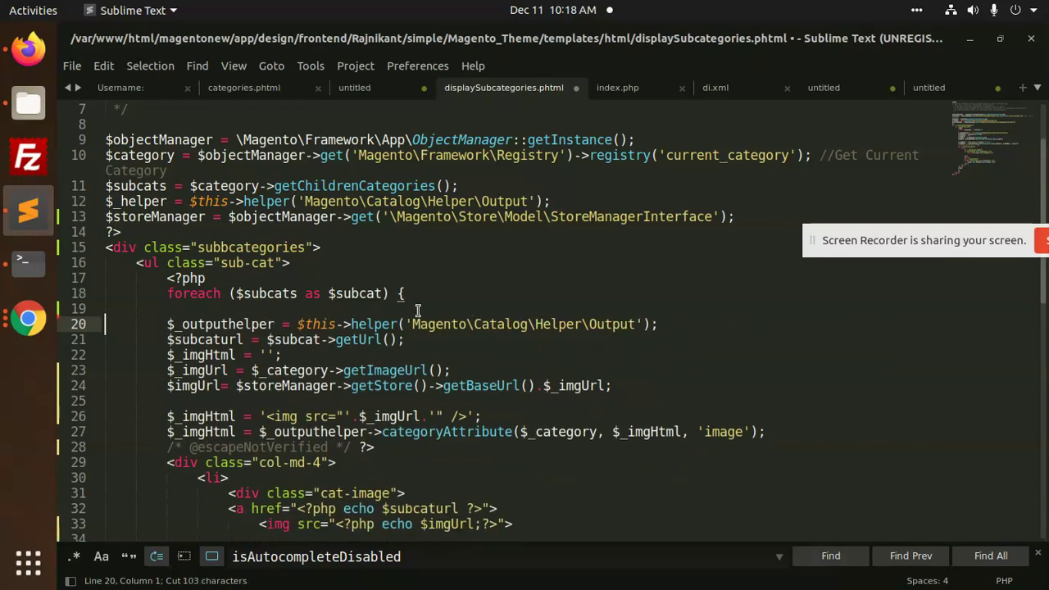
key(ctrl+z)
key(ctrl+z)
key(ctrl+z)
key(ctrl+z)
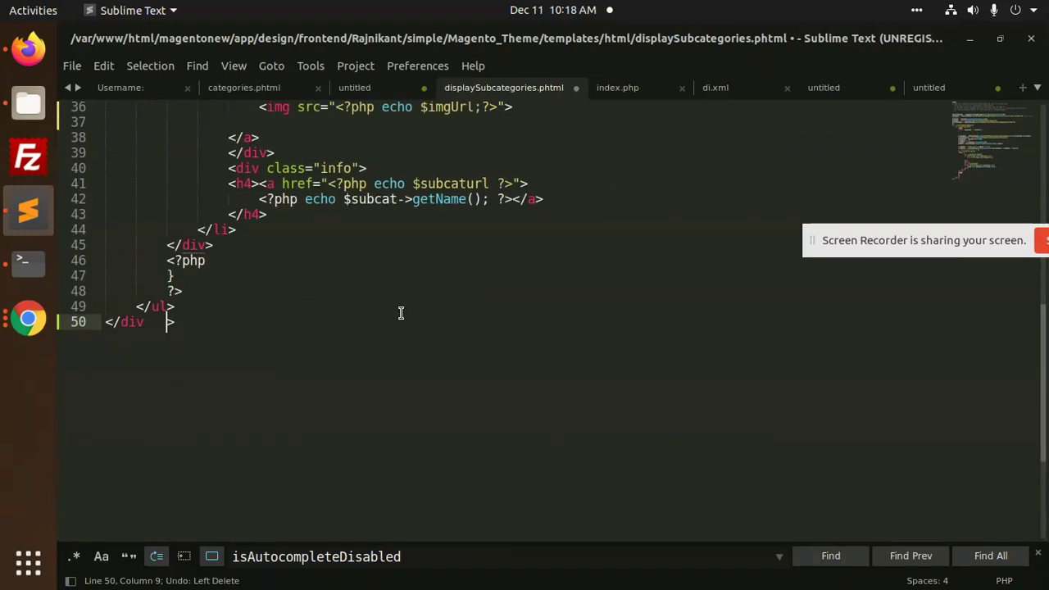
key(BackSpace)
key(BackSpace)
key(BackSpace)
scroll(295, 315, up, 9)
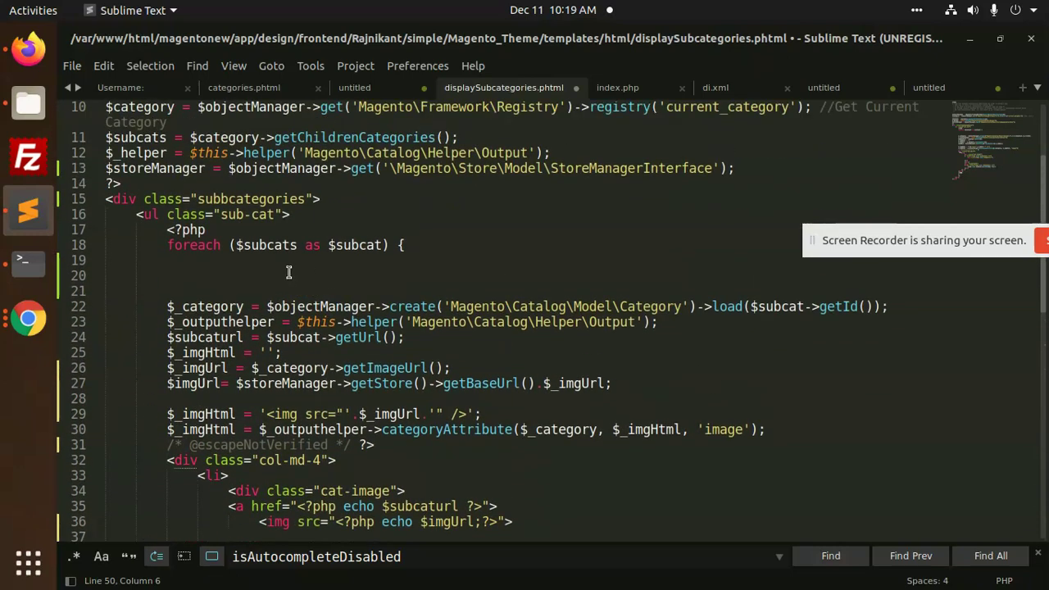
click(288, 272)
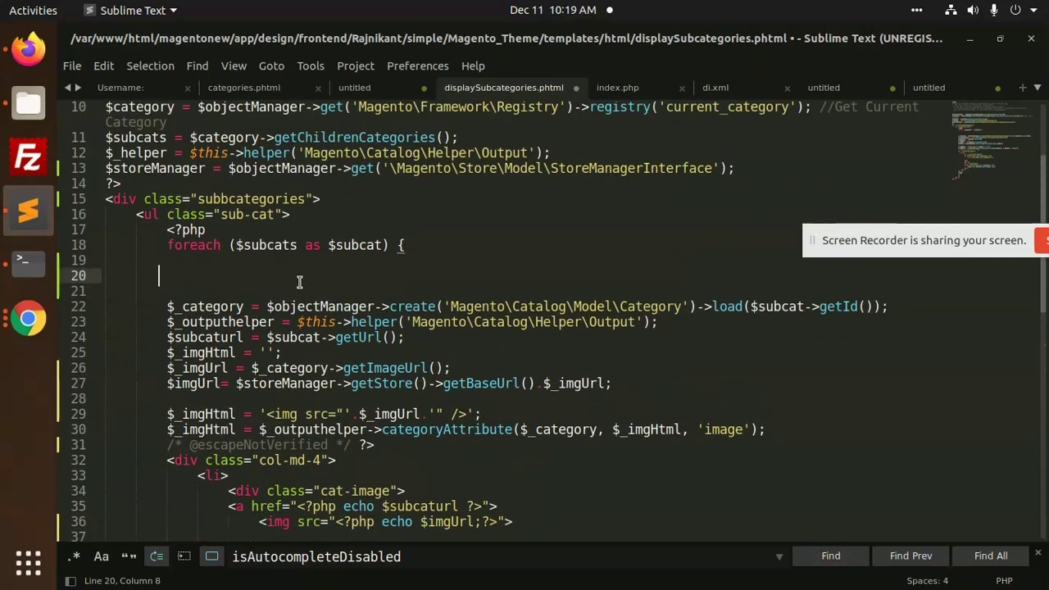
key(BackSpace)
key(BackSpace)
key(BackSpace)
key(BackSpace)
key(BackSpace)
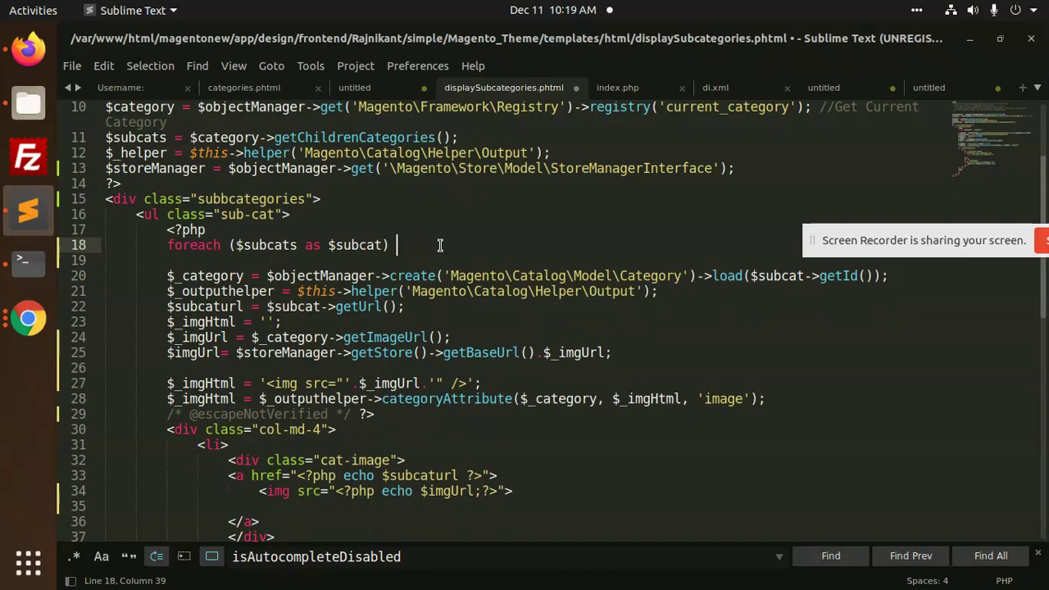
key(ctrl+z)
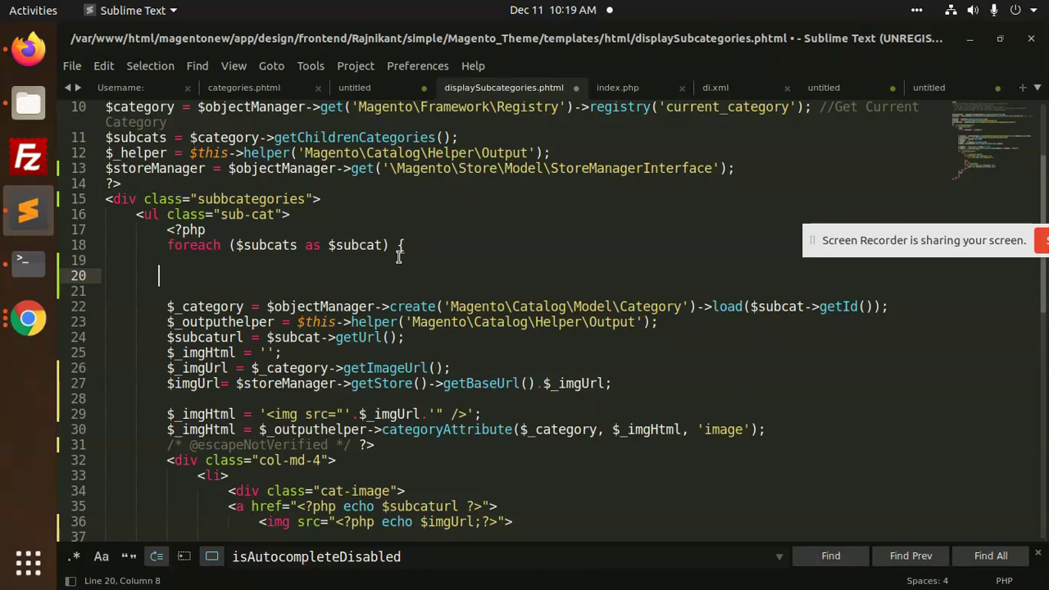
click(892, 245)
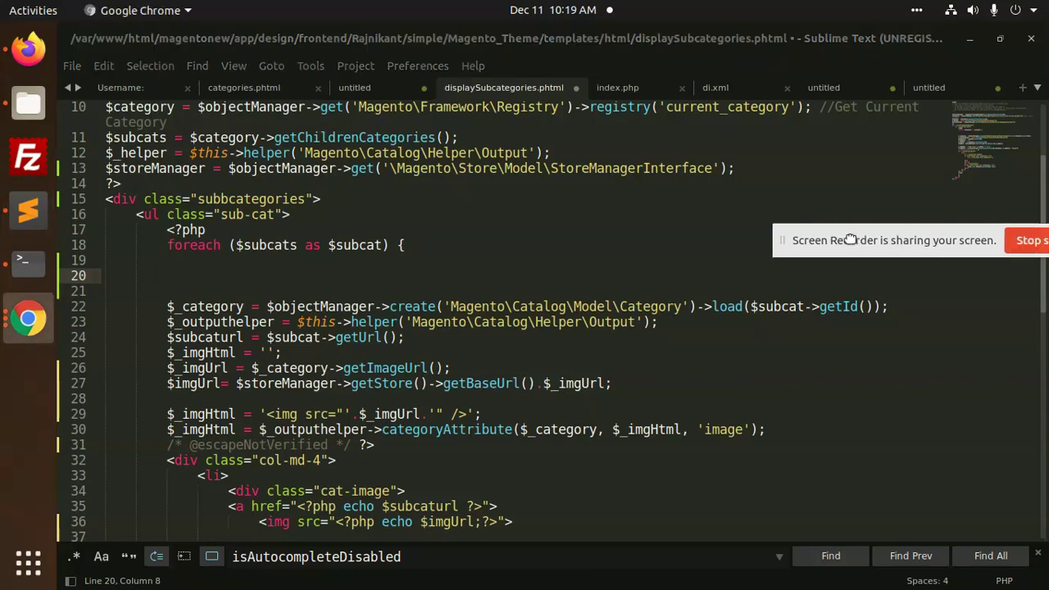